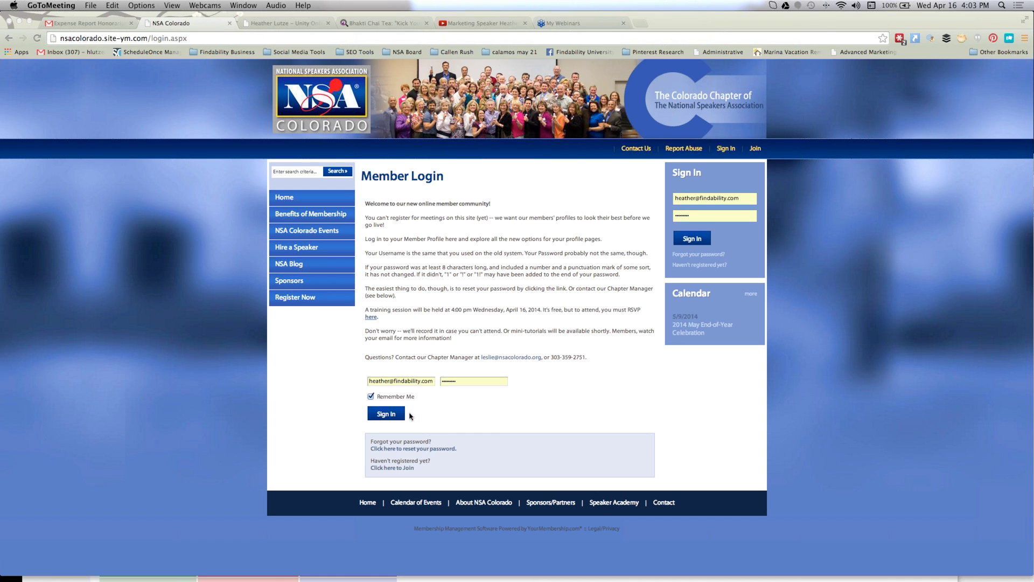
Sign in to the NSA Colorado member account with the credentials already filled in
left_click(385, 414)
left_click(386, 416)
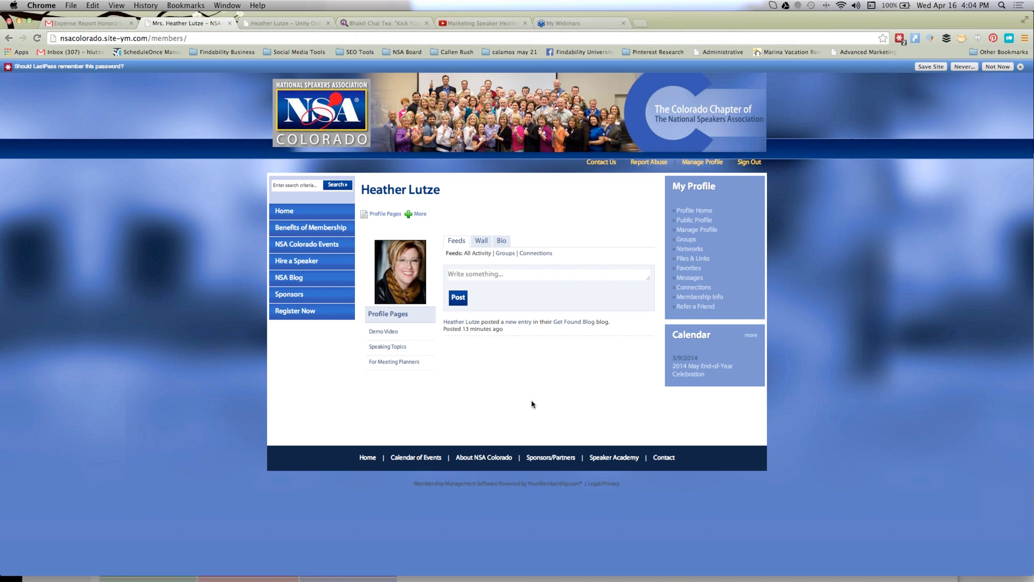
Look over the member's bio page on the Unity community site and return to the NSA Colorado profile
left_click(289, 25)
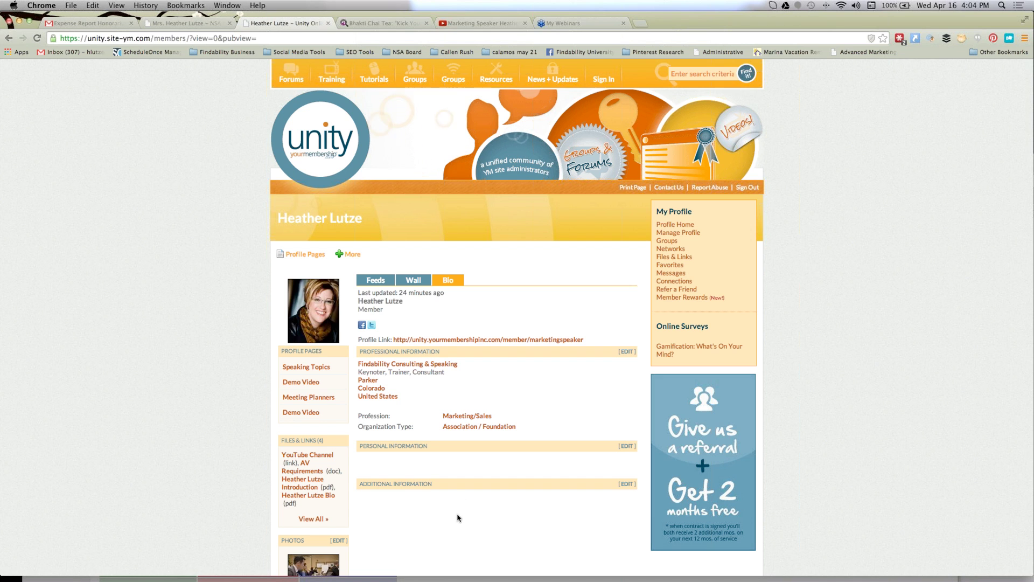
scroll(457, 518, "down", 3)
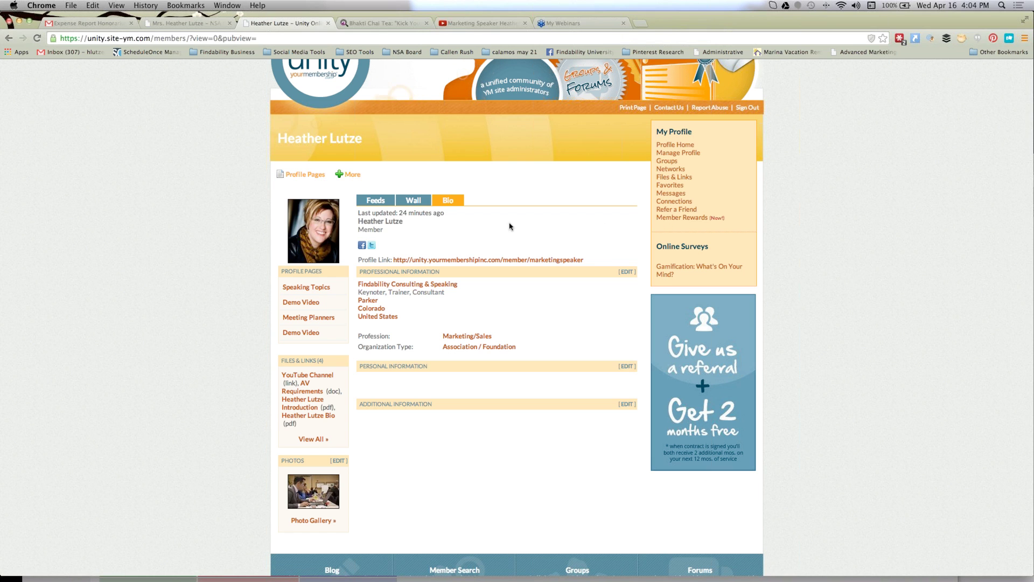
left_click(185, 23)
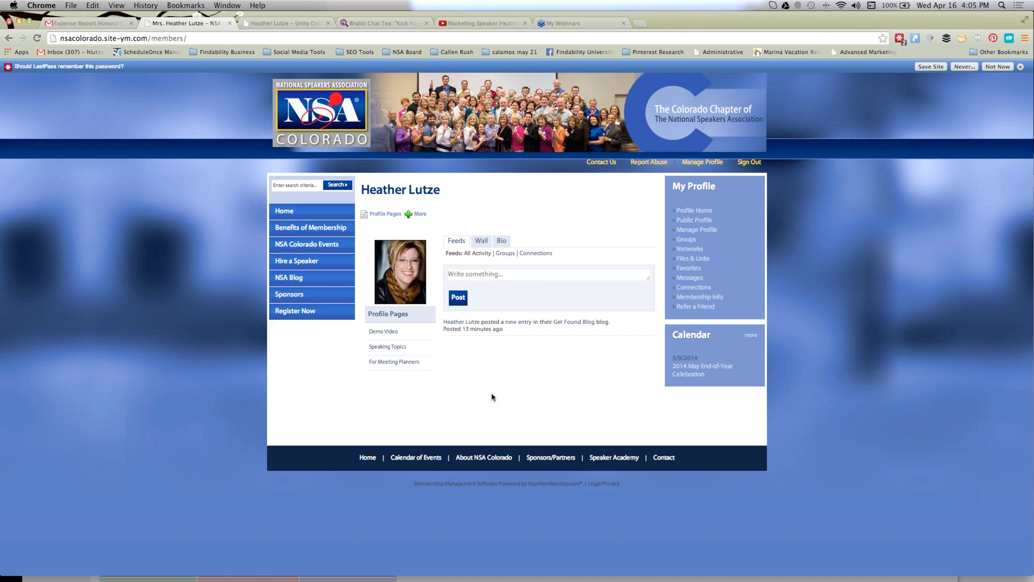
Open the upload form for the profile headshot and try to submit it without choosing a file
mouse_move(394, 278)
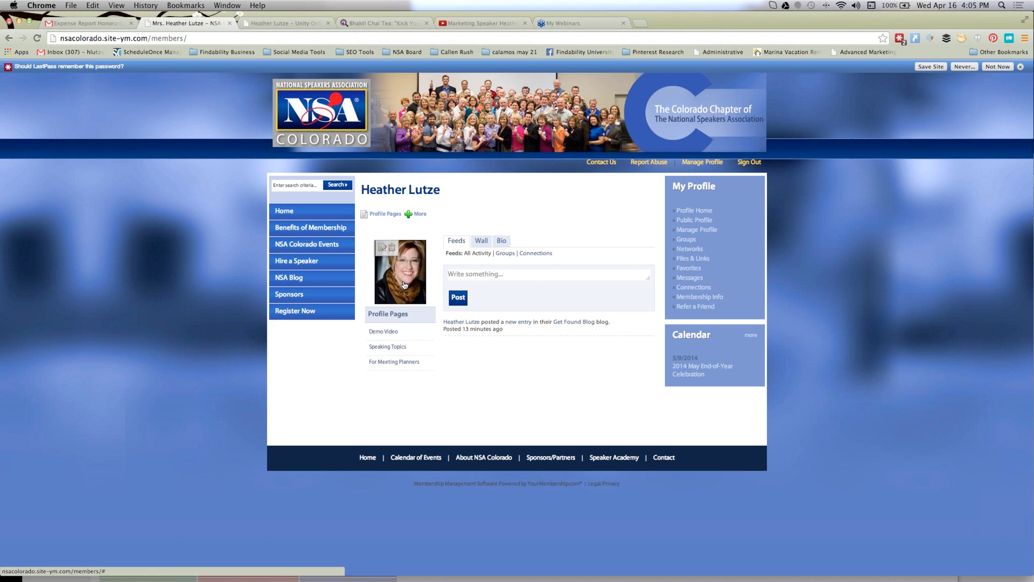
left_click(382, 249)
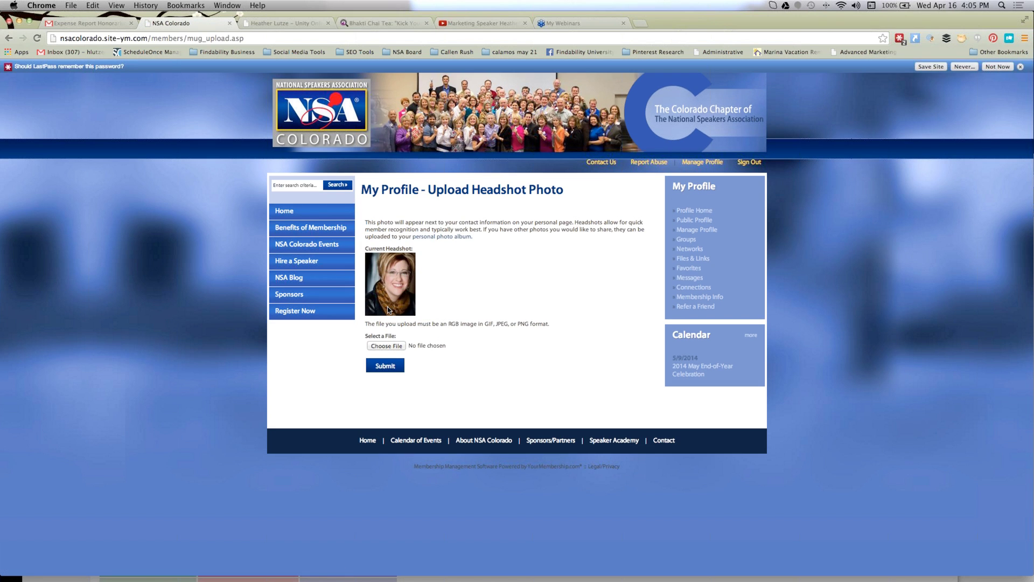
left_click(389, 372)
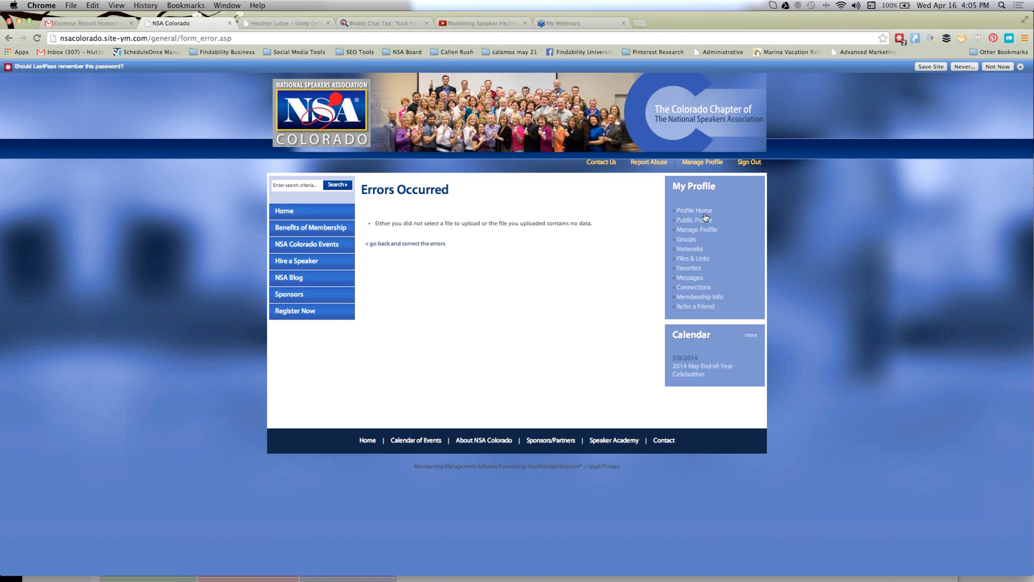
Open the Bio section of the public profile and read its contact details, social links and speaker bio
left_click(696, 229)
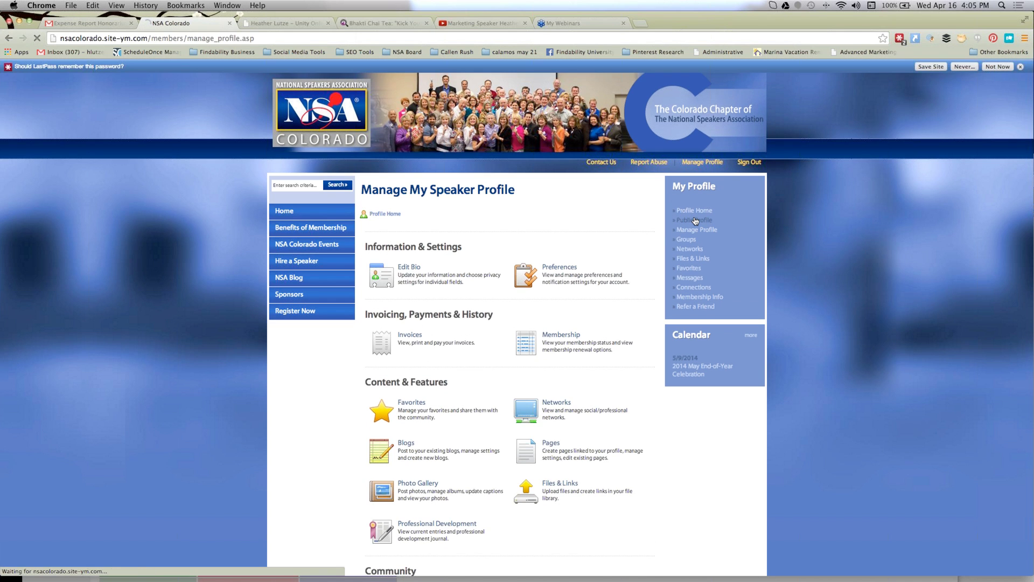
left_click(696, 220)
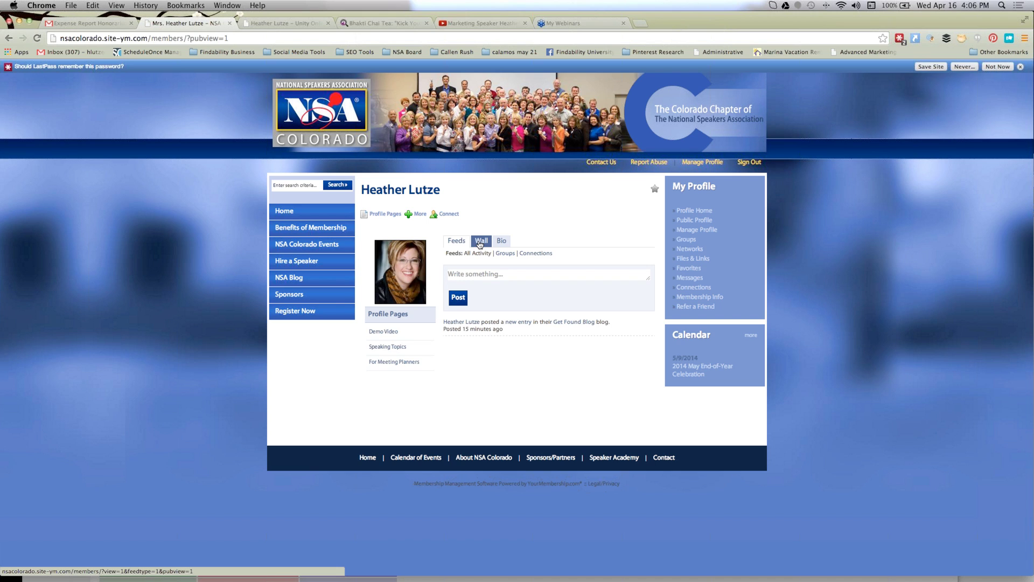
left_click(501, 241)
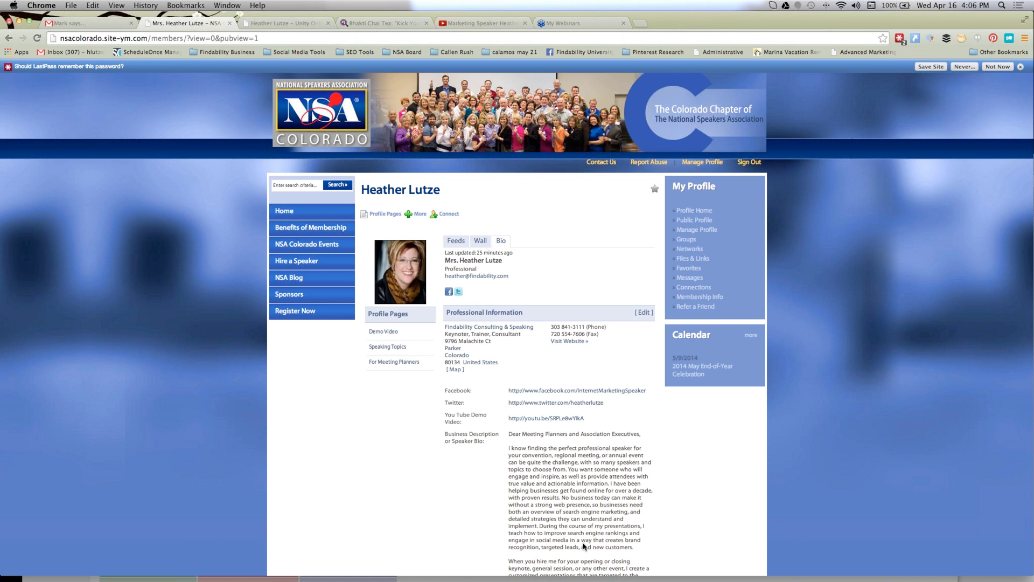
scroll(582, 507, "down", 10)
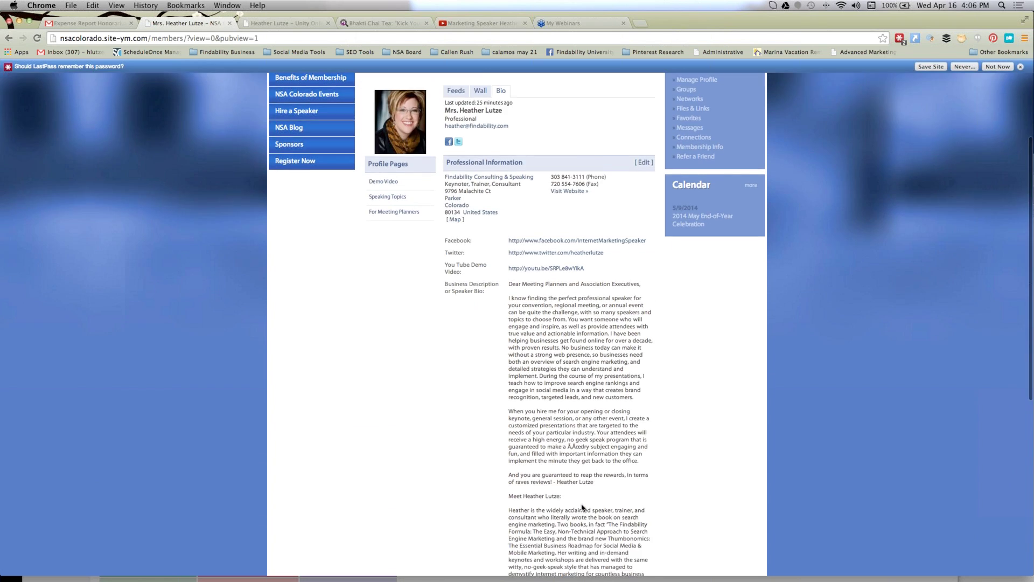
scroll(582, 504, "up", 7)
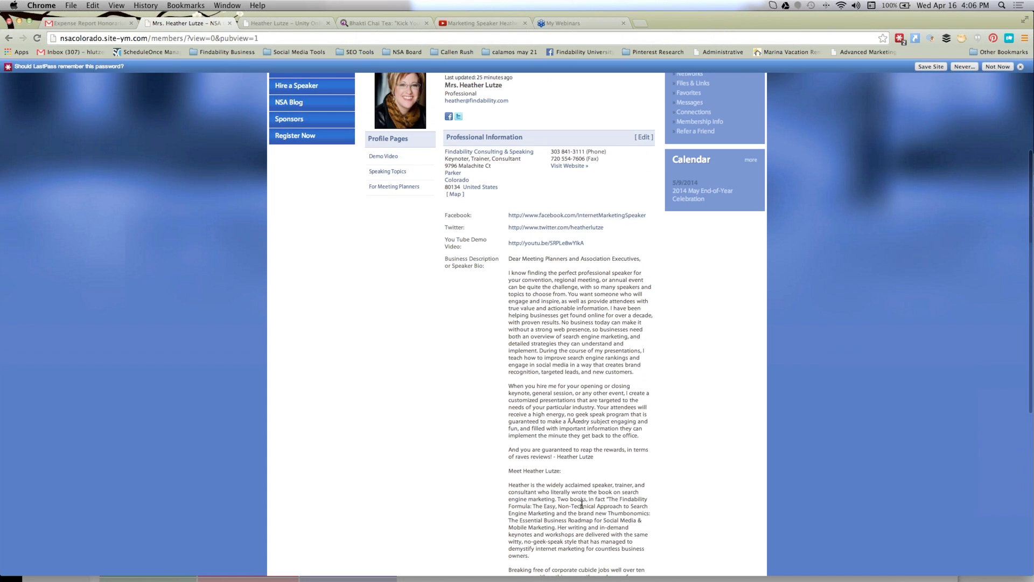
scroll(563, 350, "up", 1)
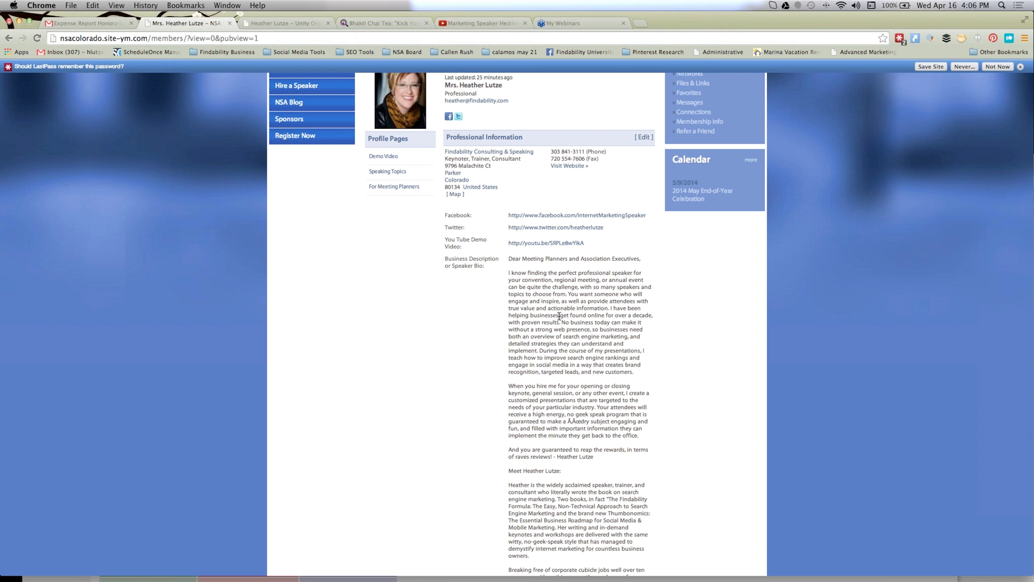
scroll(558, 316, "up", 5)
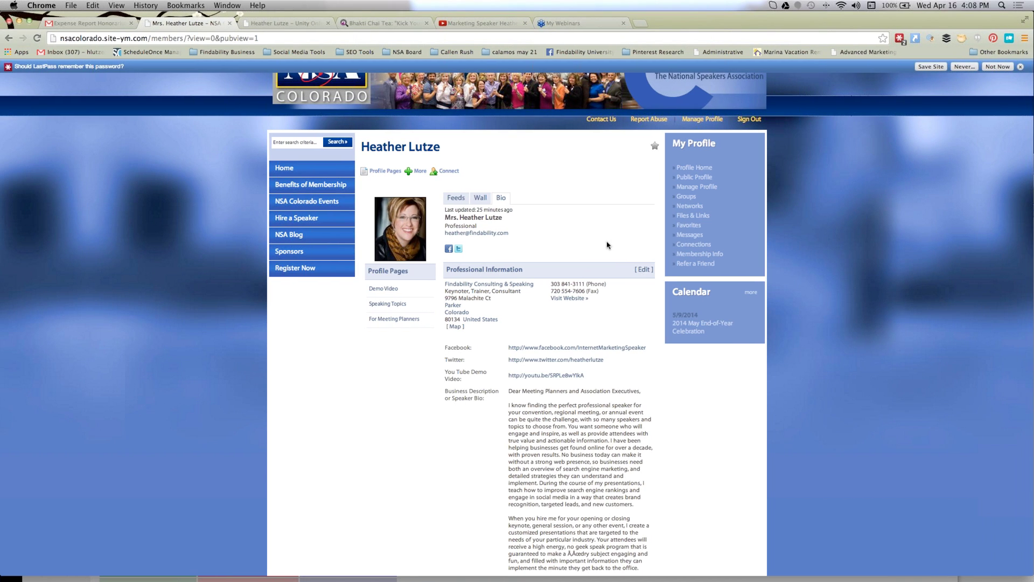
Open the Networks settings from the profile management page
left_click(701, 187)
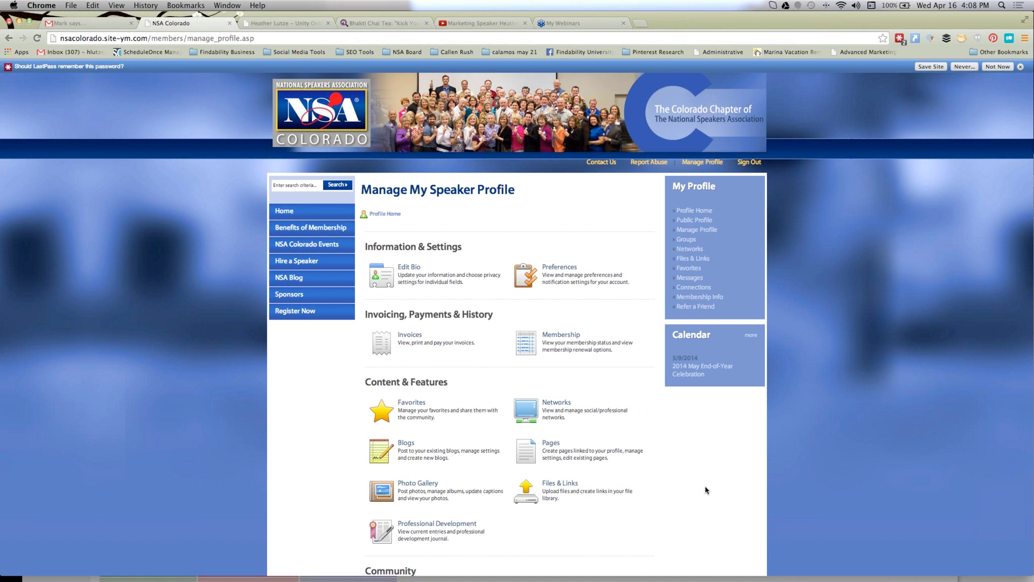
scroll(706, 490, "down", 2)
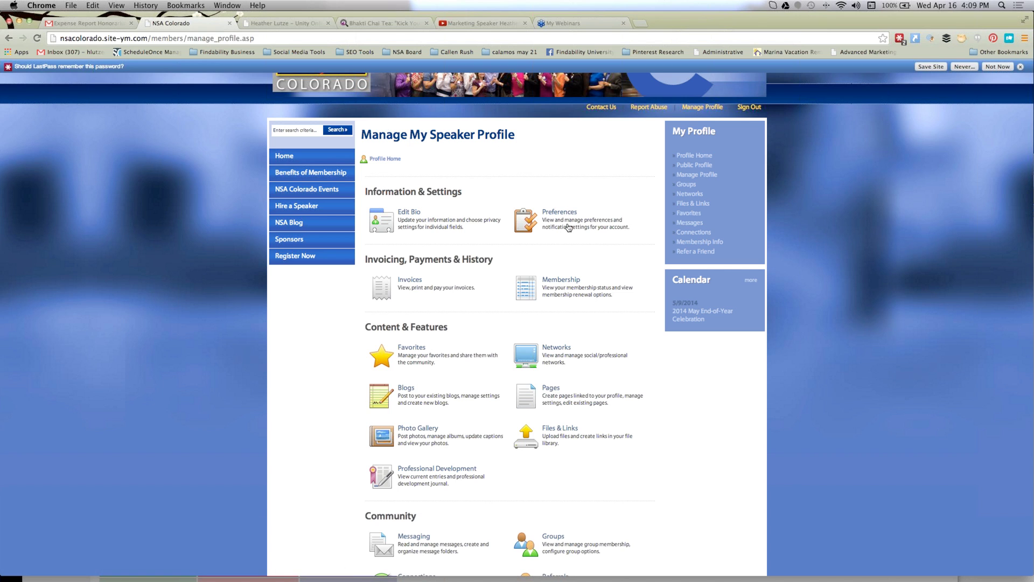
left_click(561, 347)
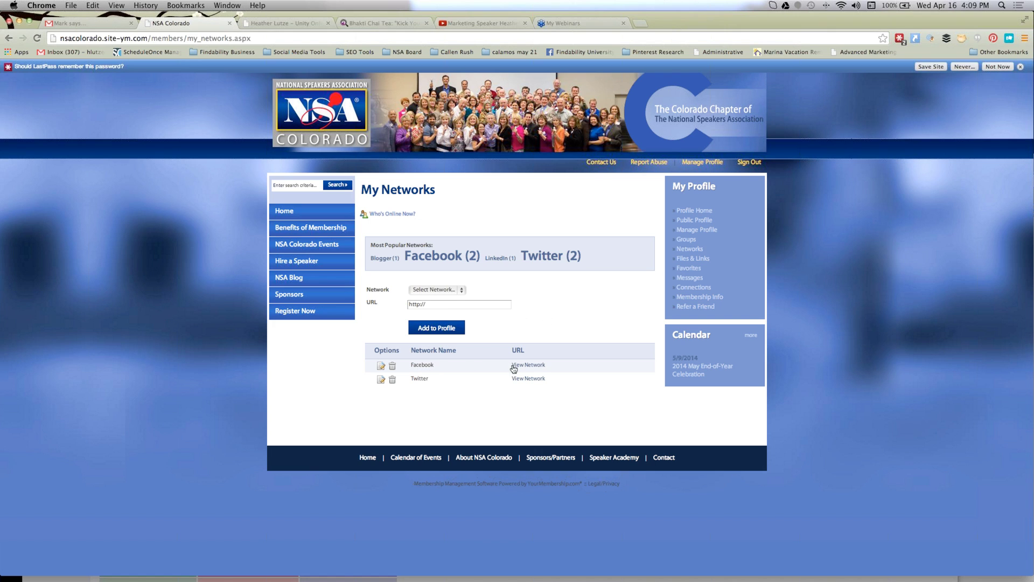
left_click(383, 367)
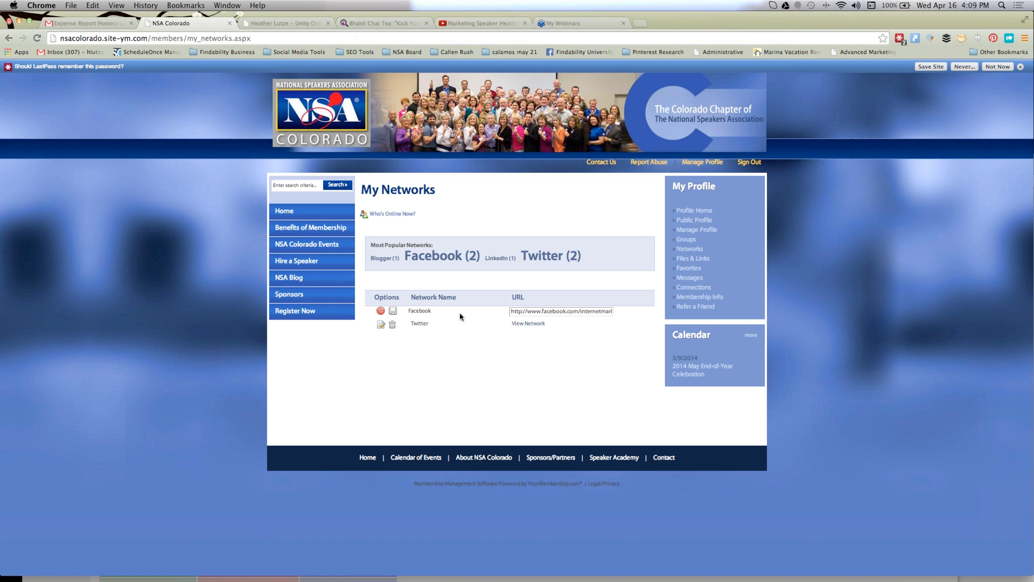
left_click(525, 313)
left_click_drag(525, 312, 621, 312)
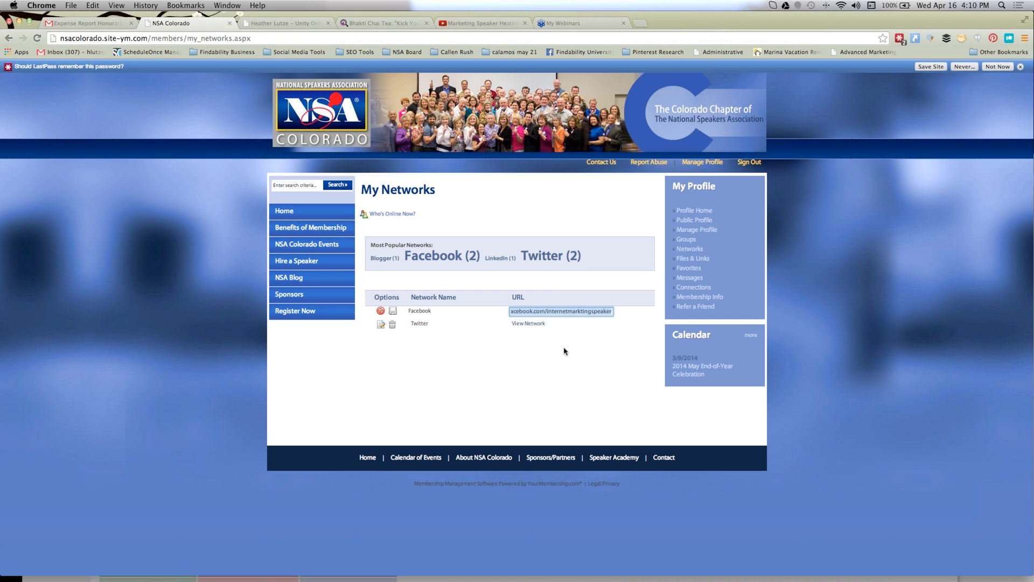
left_click(542, 353)
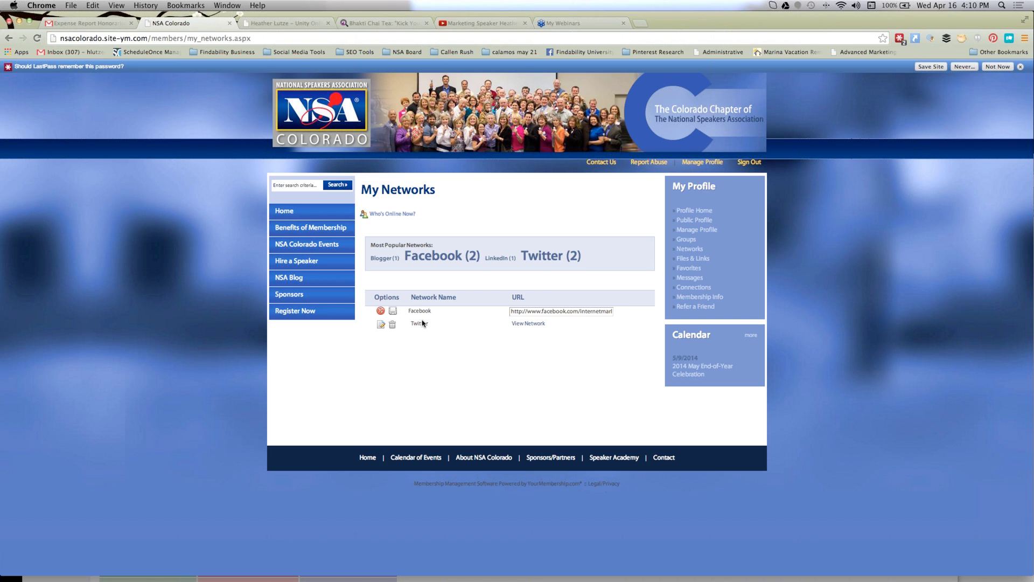
left_click(9, 38)
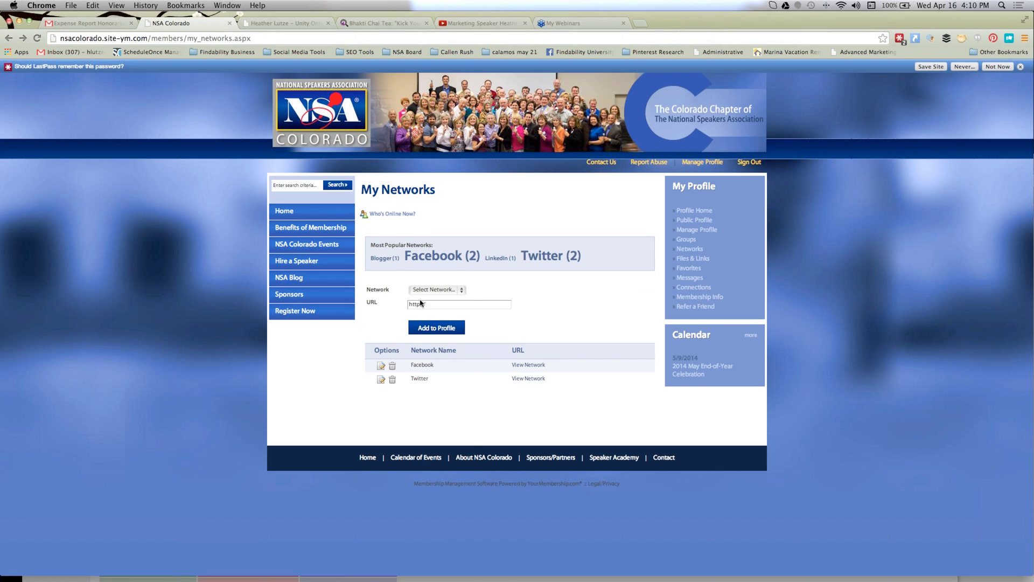
Add LinkedIn to the profile's networks, using a LinkedIn URL that ends in /internetmarketingspeaker
left_click(437, 291)
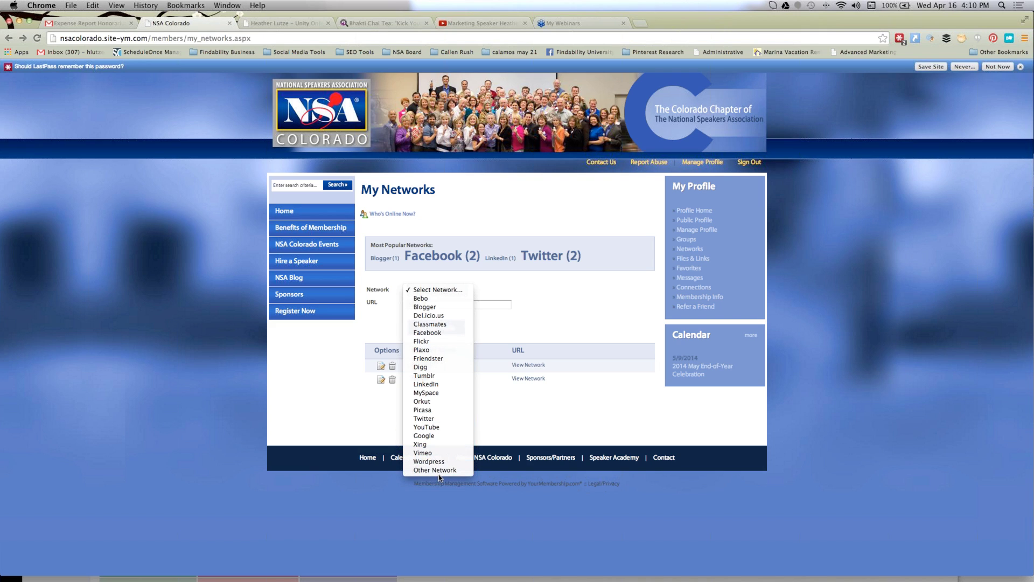
left_click(448, 419)
left_click(438, 291)
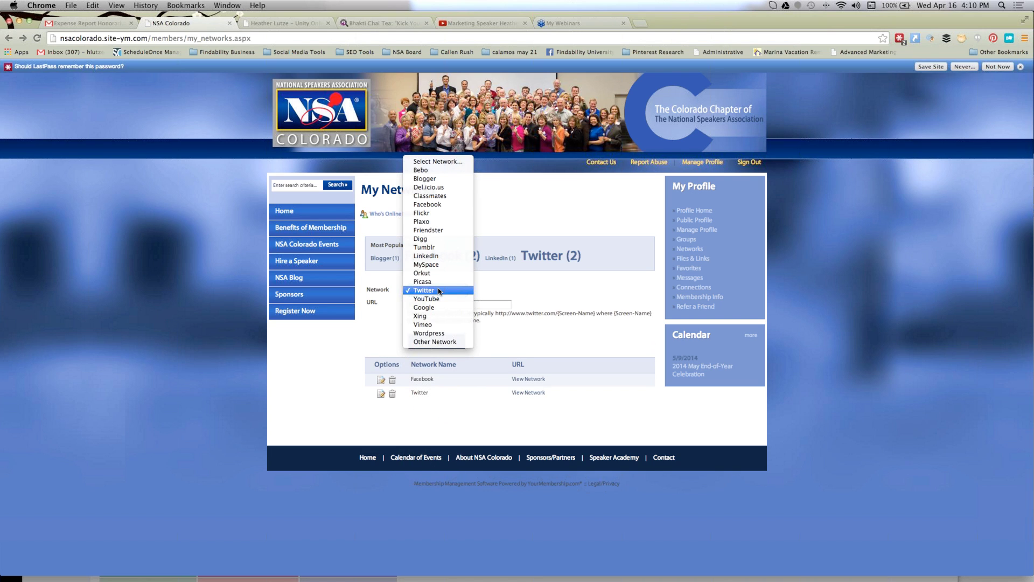
left_click(450, 256)
left_click(498, 305)
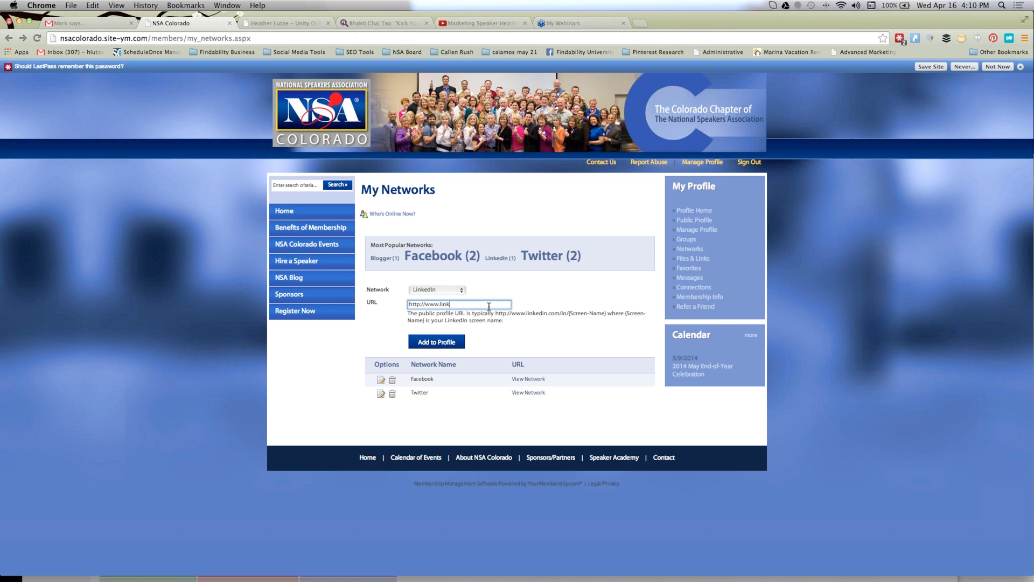
type("din.com/internetmarketingspeaker")
left_click(442, 342)
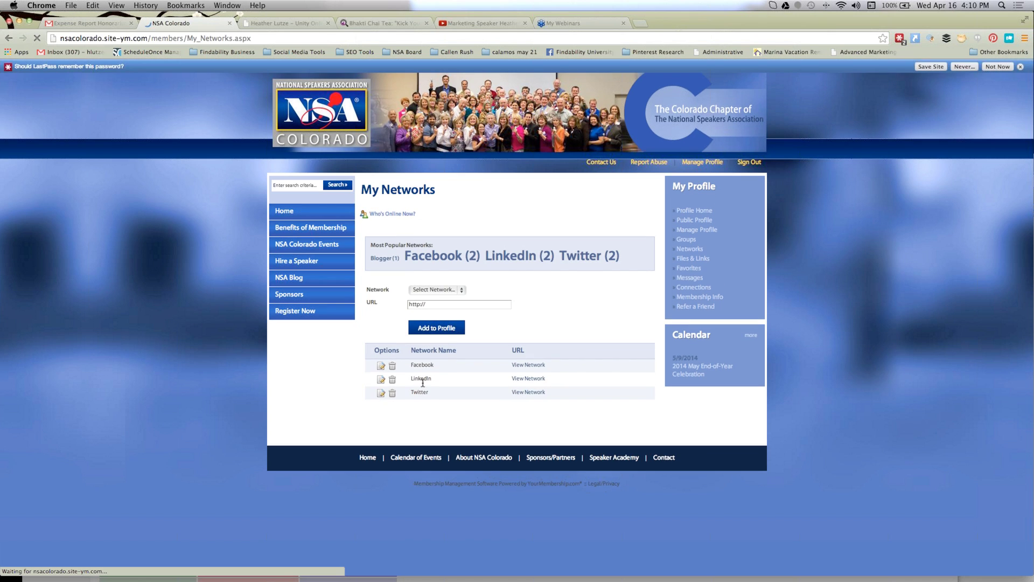
left_click(461, 291)
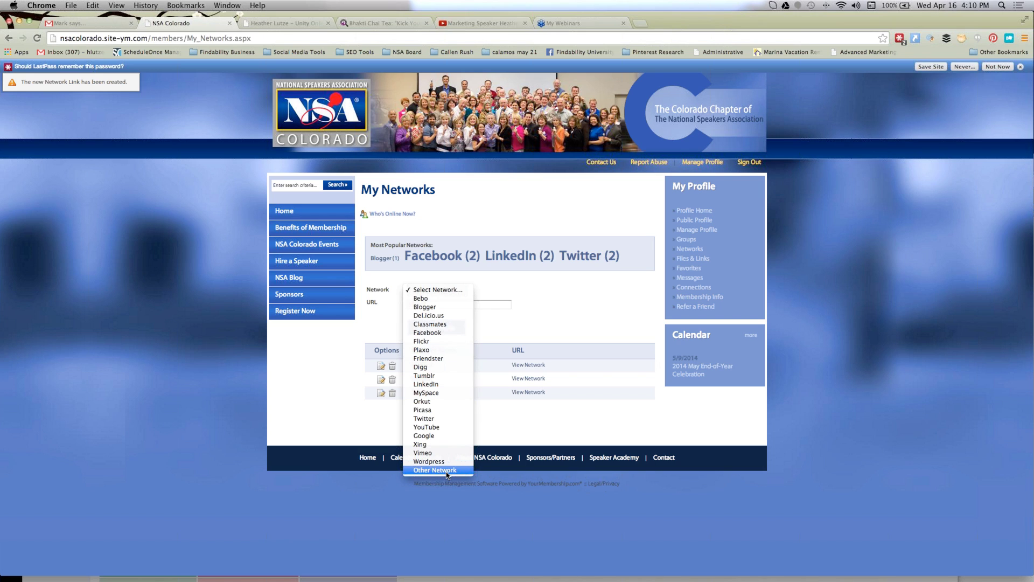
left_click(500, 435)
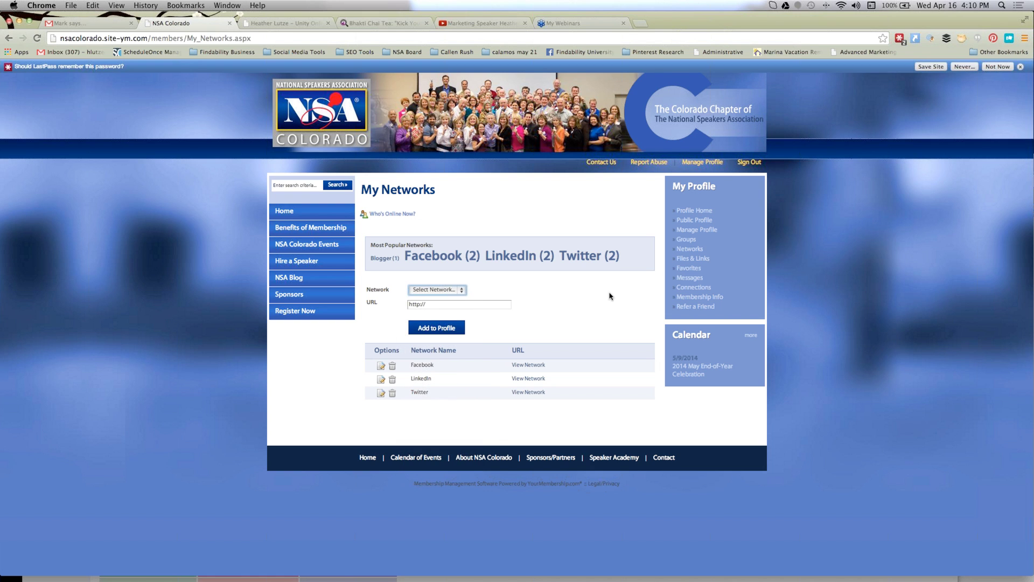
Open the Edit Bio form from the profile management page and look over its account and professional information fields
left_click(692, 212)
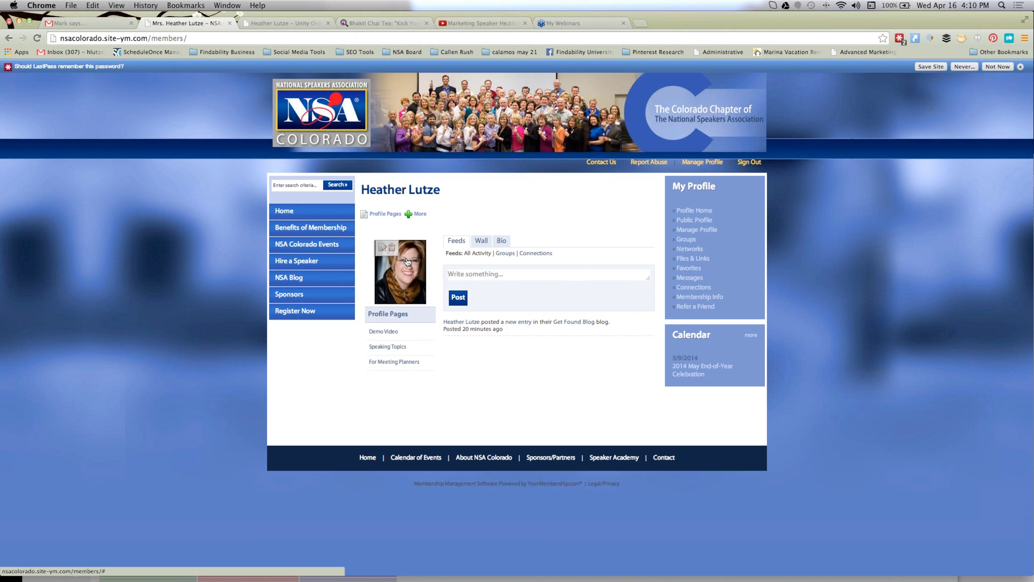
left_click(709, 233)
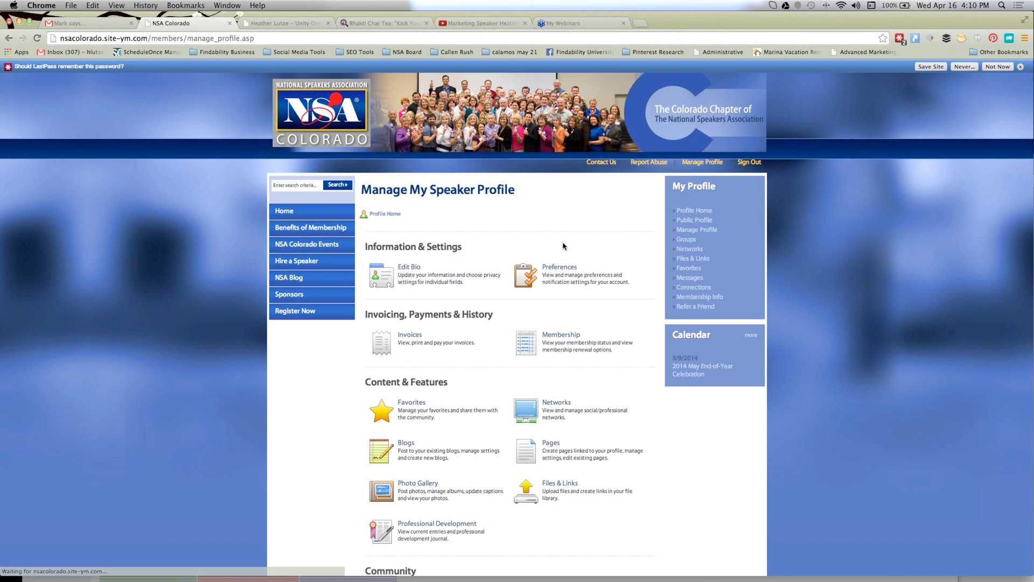
left_click(402, 270)
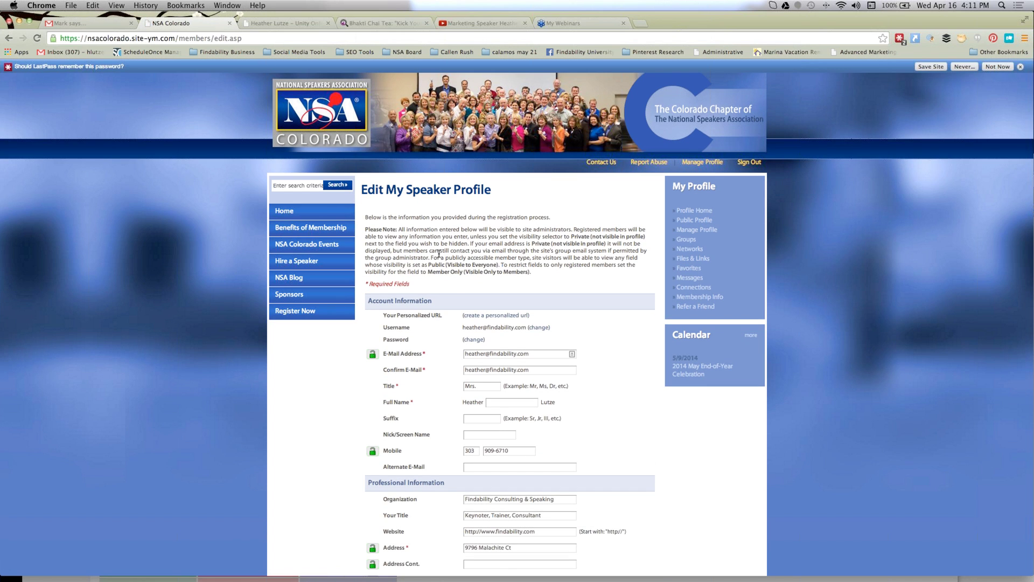
scroll(627, 455, "down", 4)
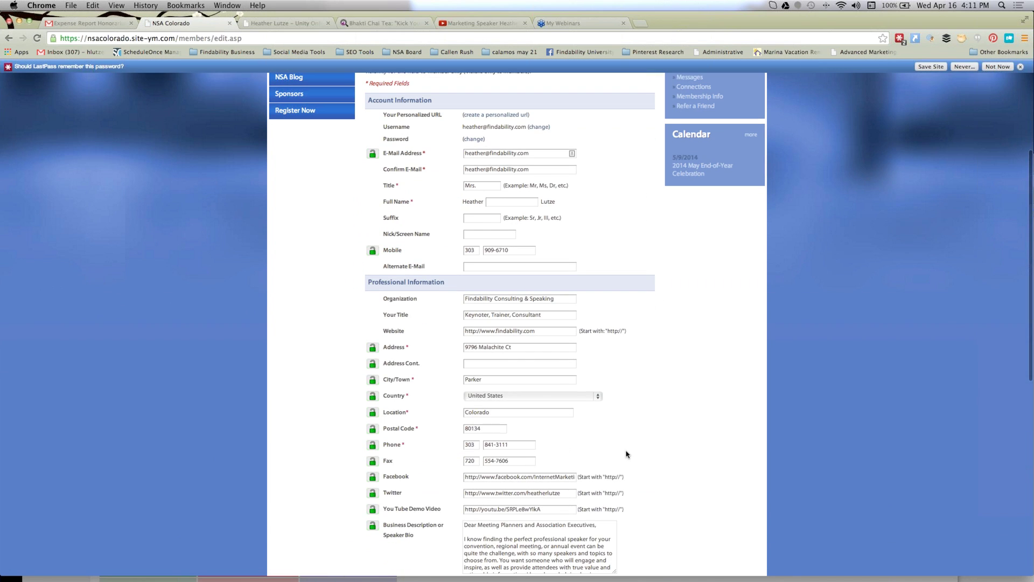
scroll(627, 455, "up", 4)
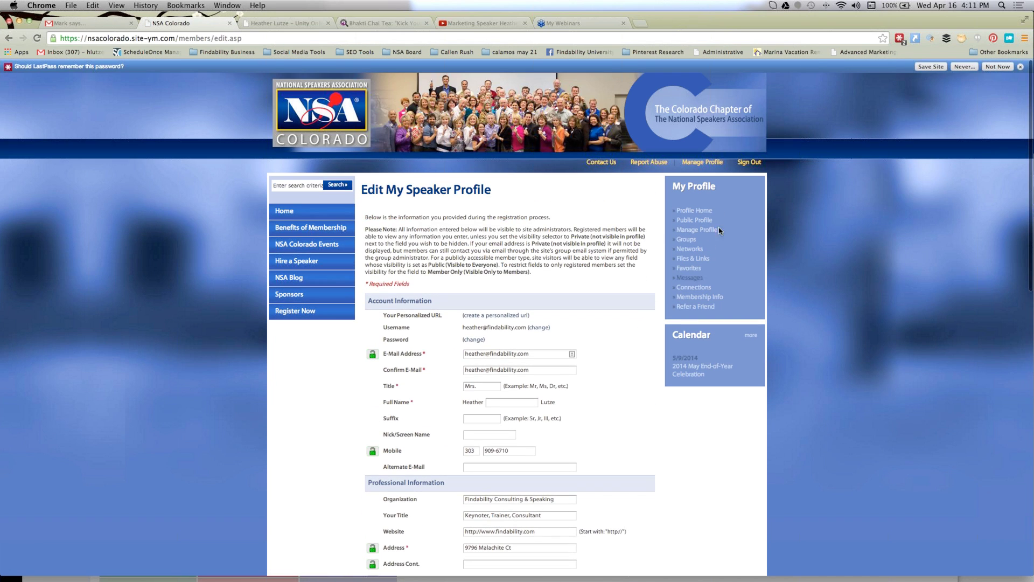
Return to the profile home, open its Bio section and show the options of the Facebook network link
left_click(694, 211)
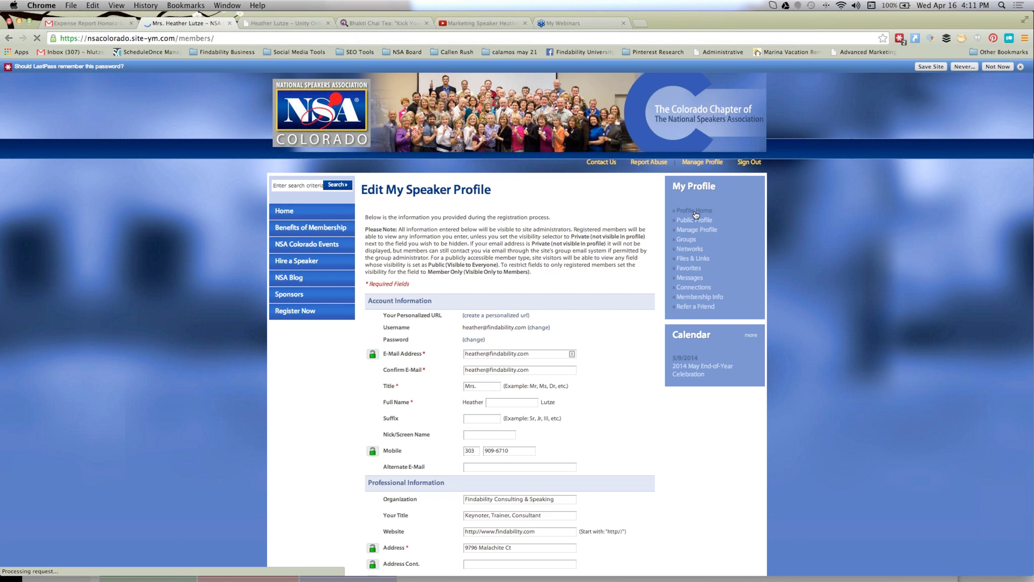
left_click(502, 241)
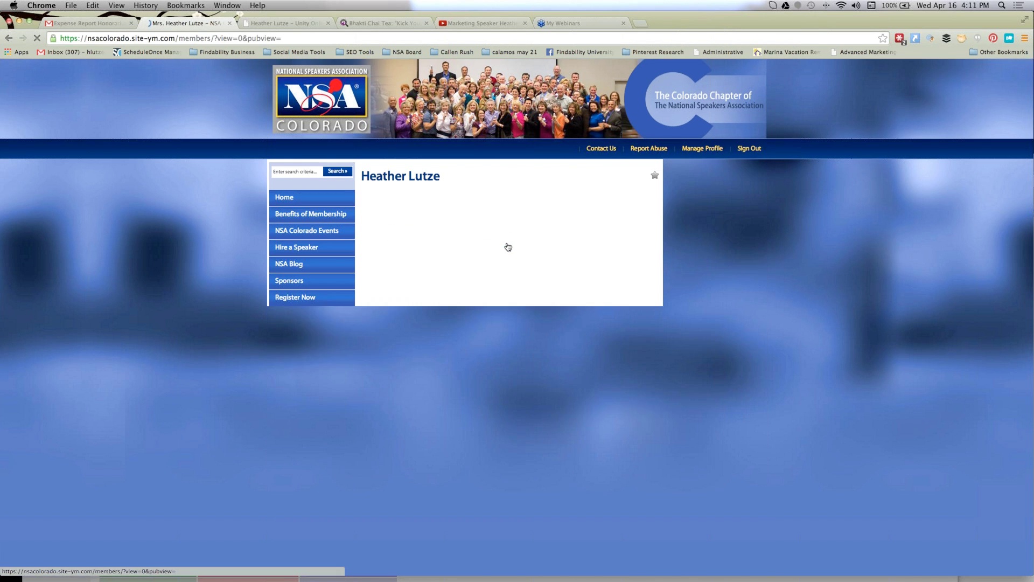
left_click(452, 298)
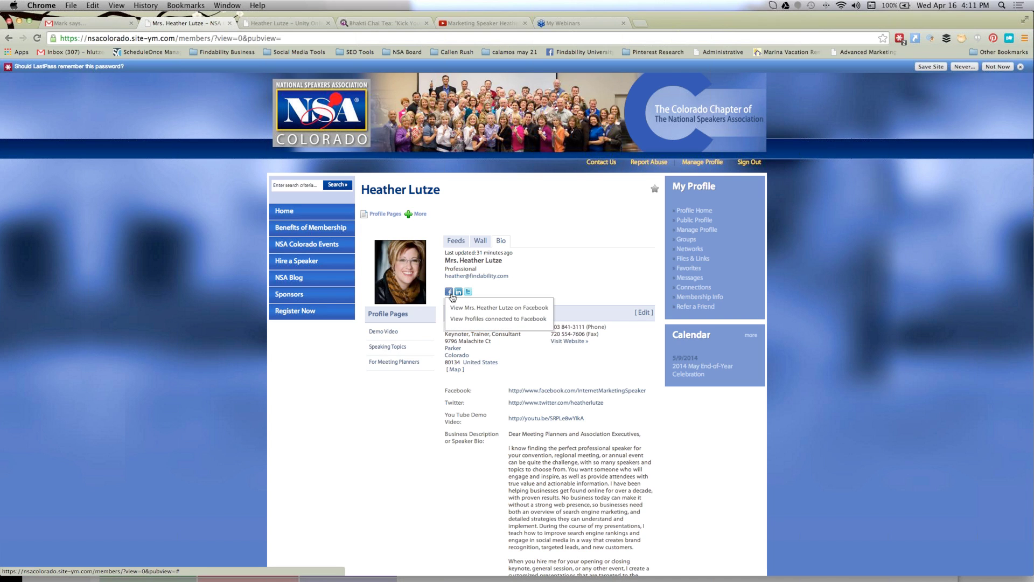
Return to the profile management page and open the list of custom pages linked to the profile
left_click(470, 298)
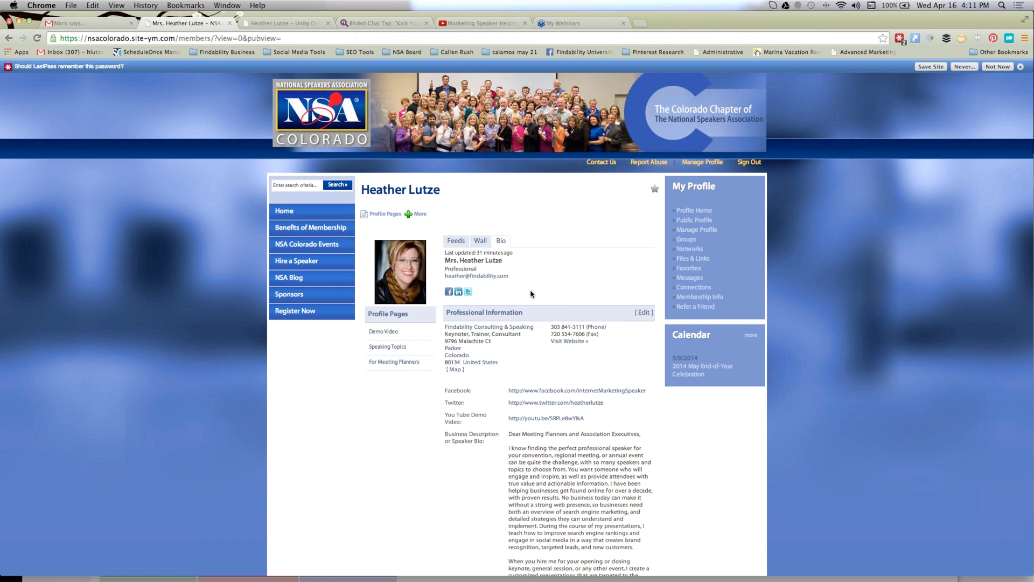
left_click(682, 230)
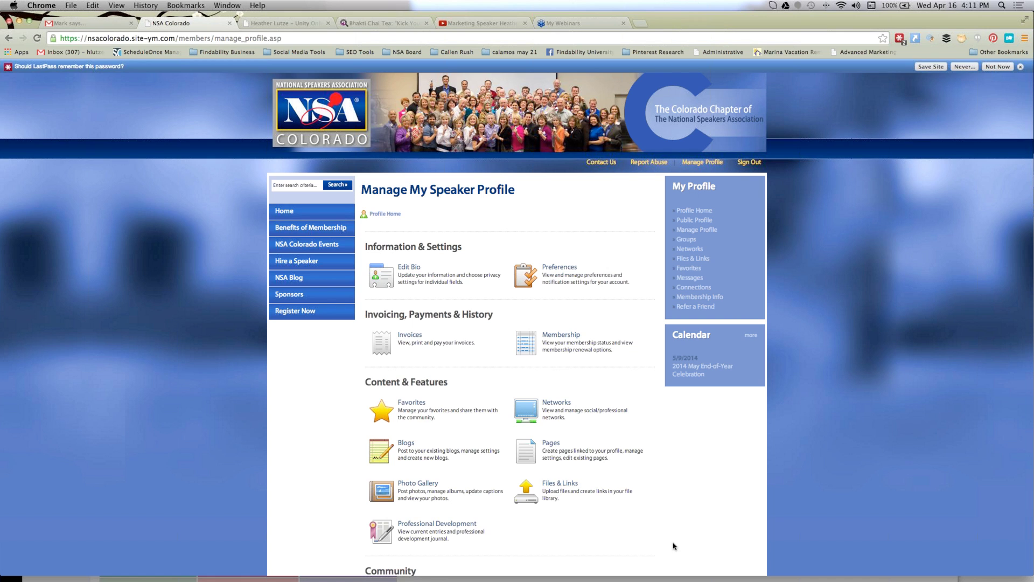
scroll(673, 545, "down", 2)
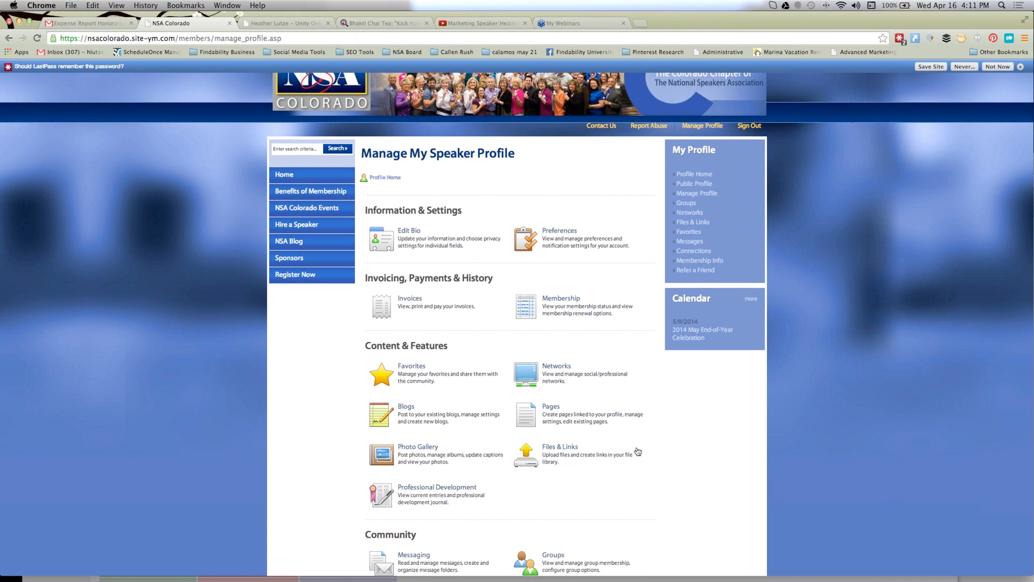
left_click(578, 417)
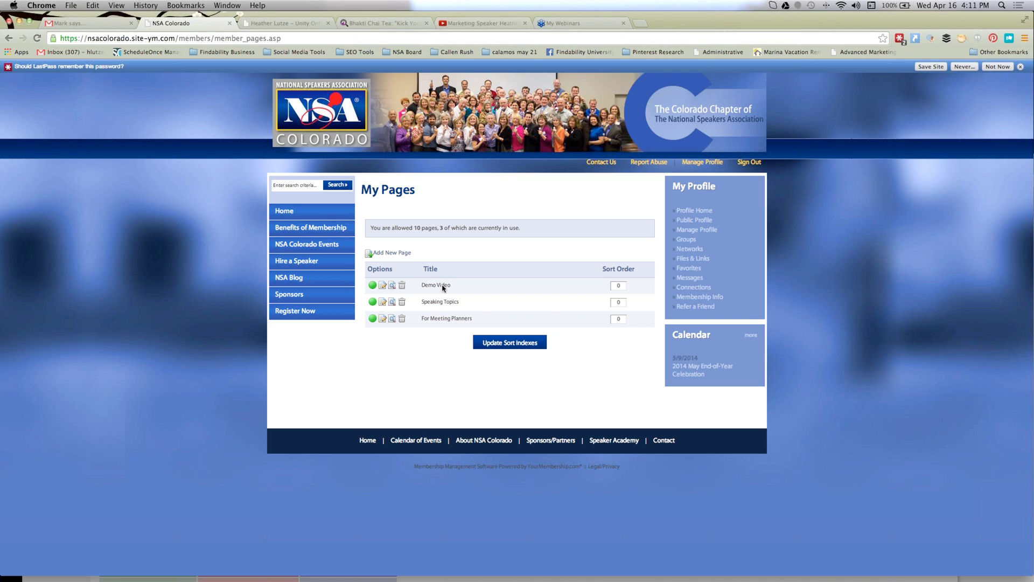
Open the Demo Video page for editing to view its configuration, and return to the My Pages list
left_click_drag(422, 286, 463, 286)
left_click(383, 286)
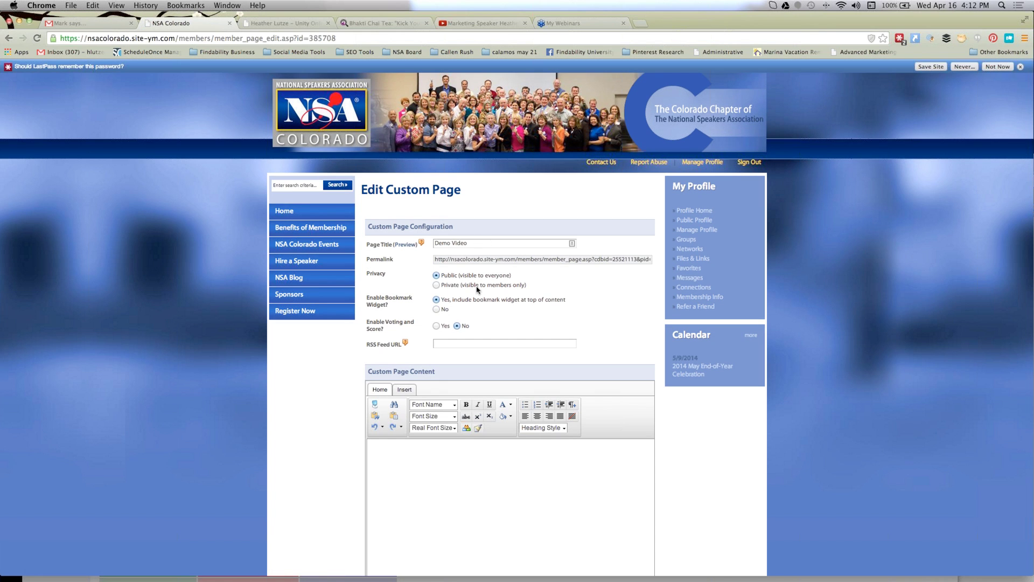
left_click(9, 38)
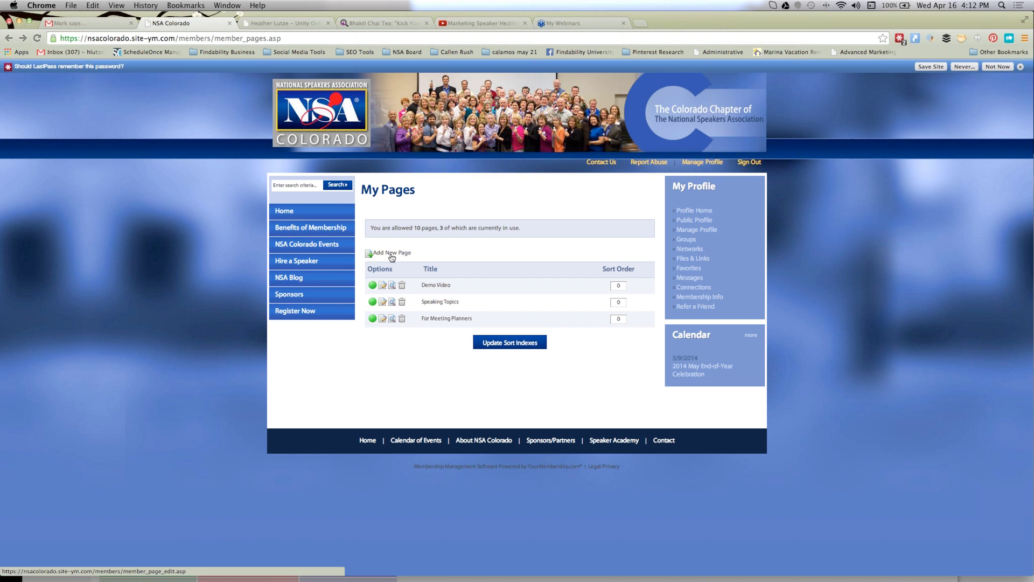
Start a new custom page titled "Demo Video #2" and place the cursor in its content area
left_click(401, 253)
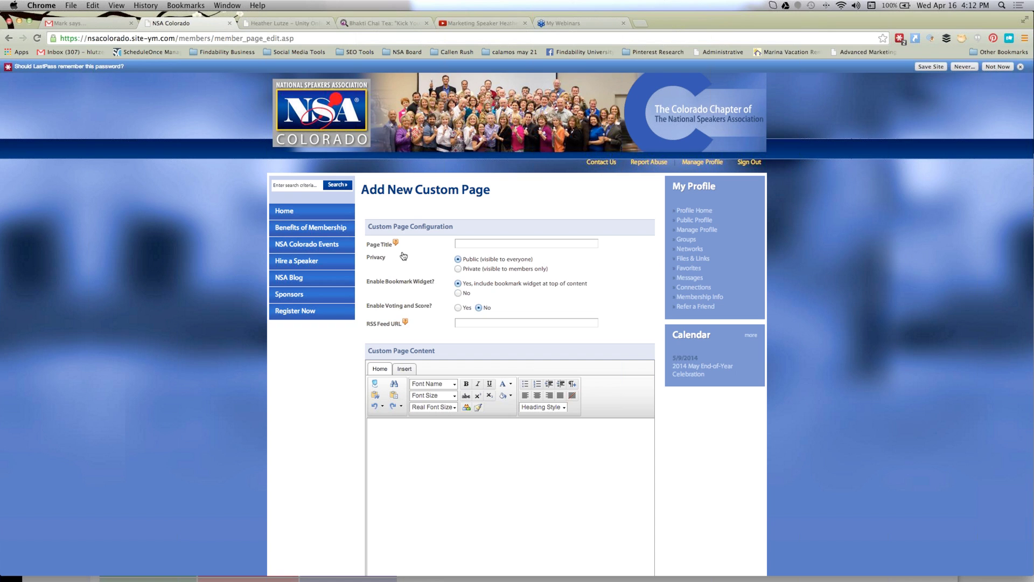
left_click(468, 242)
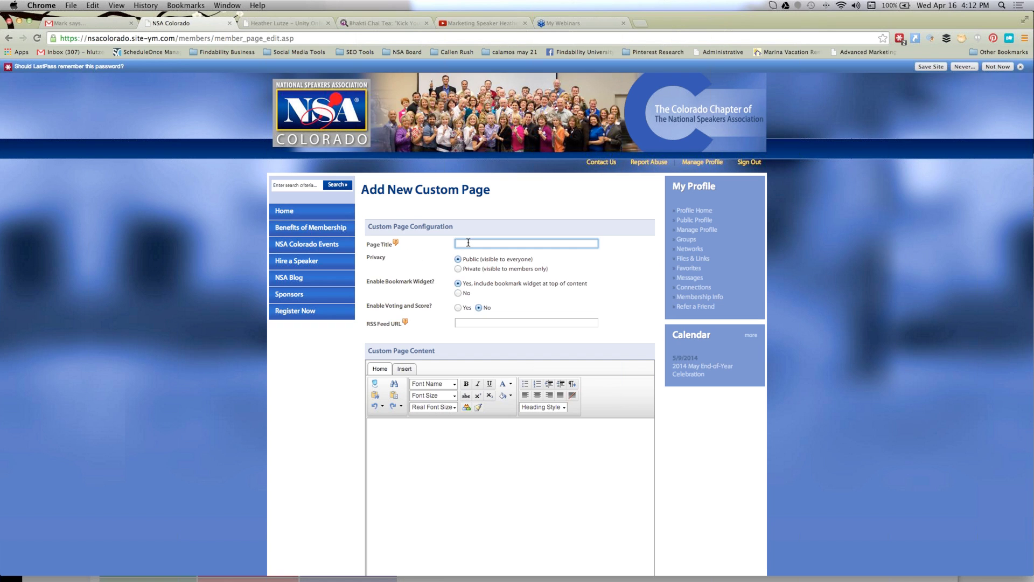
type("Demo Video #@")
key("BackSpace")
type("2")
key("Tab")
left_click(441, 433)
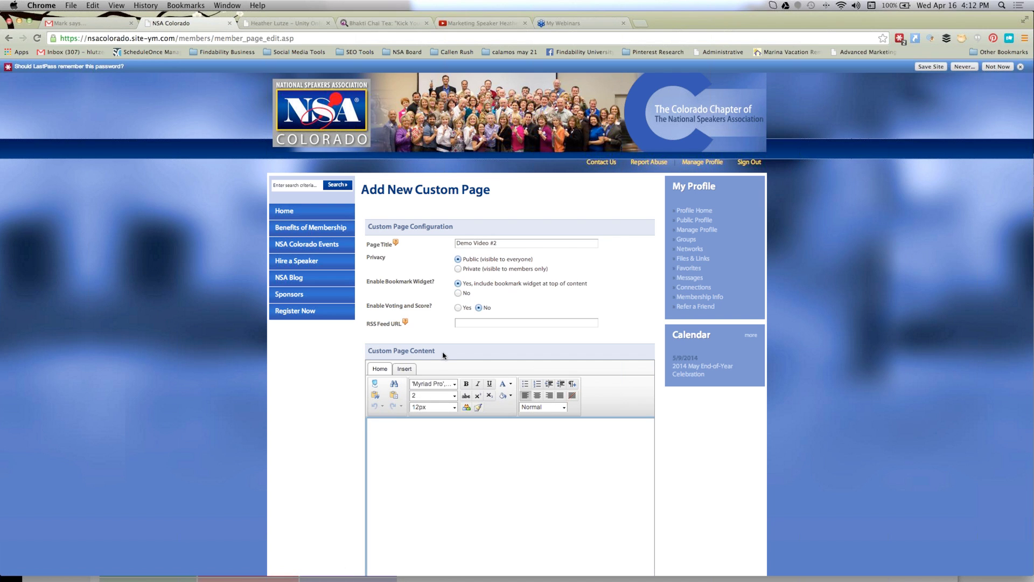
Look over the content editor's insert tools and its full-screen mode, dismissing the browser's save-password prompt and returning to normal view
scroll(425, 344, "down", 2)
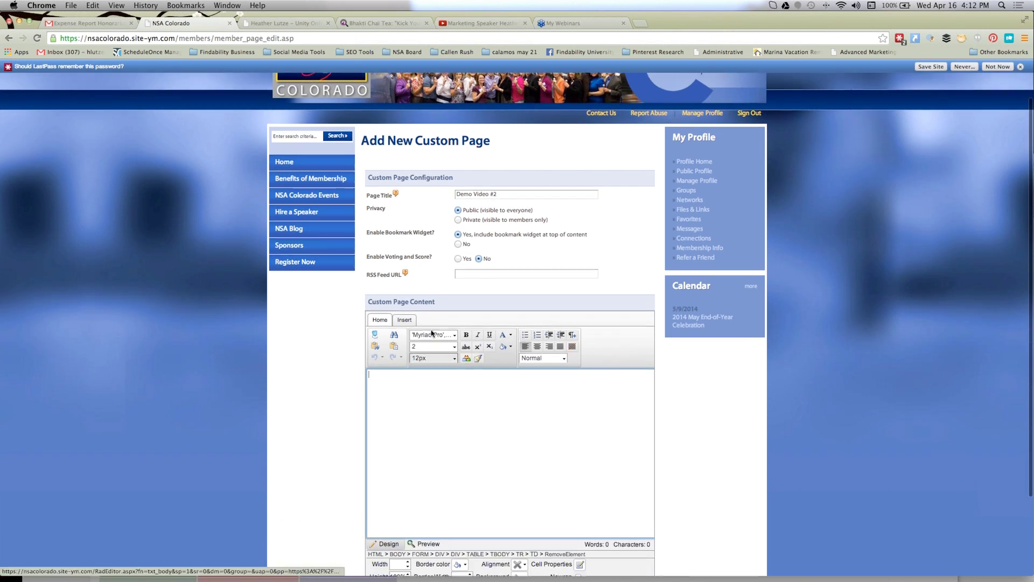
left_click(404, 321)
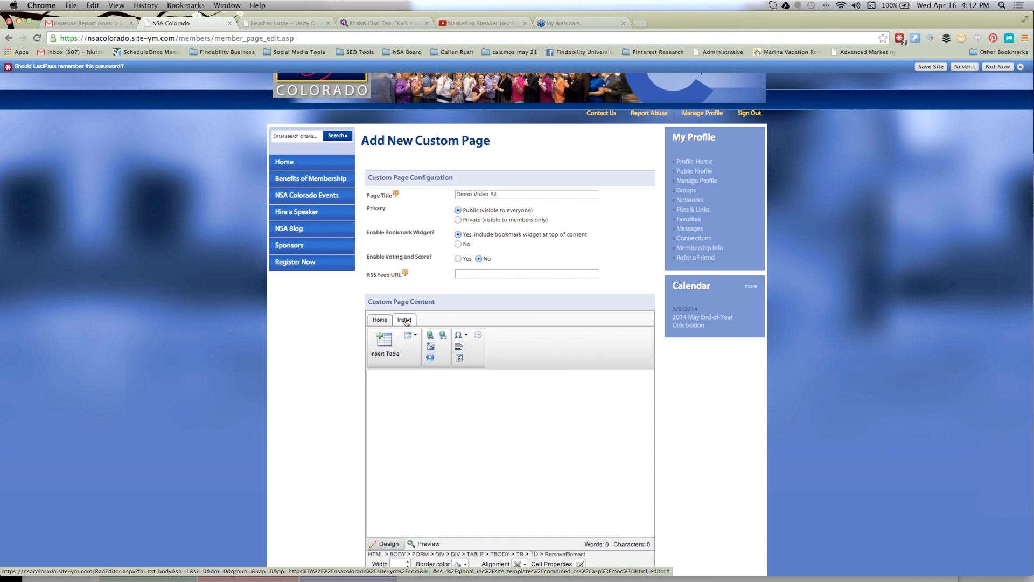
left_click(379, 320)
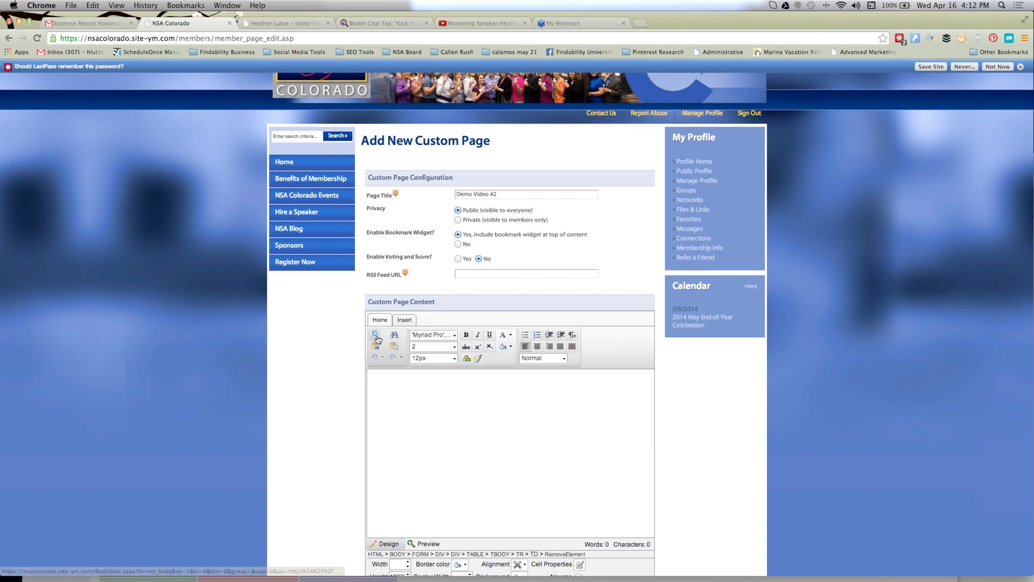
left_click(375, 335)
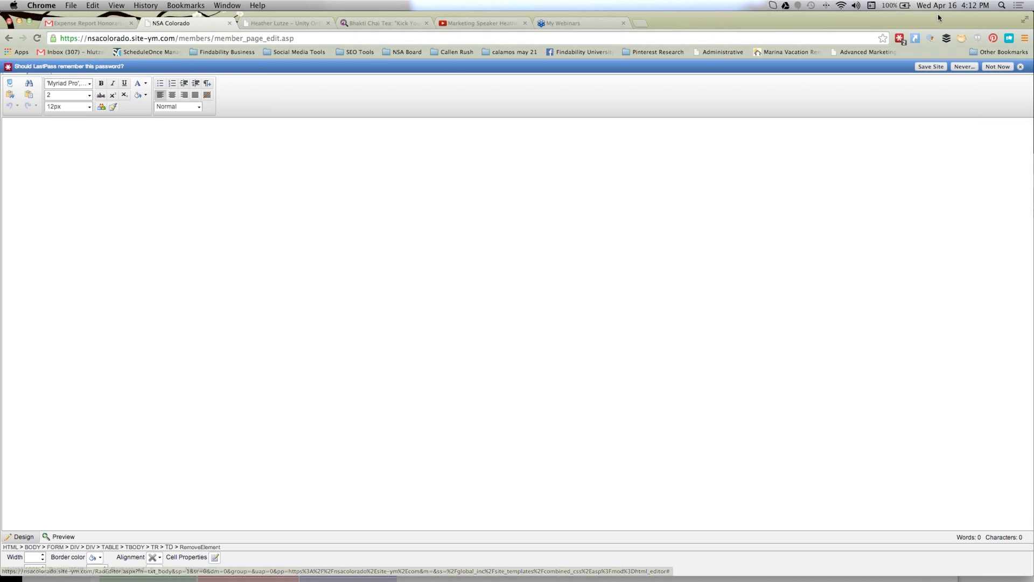
left_click(1022, 67)
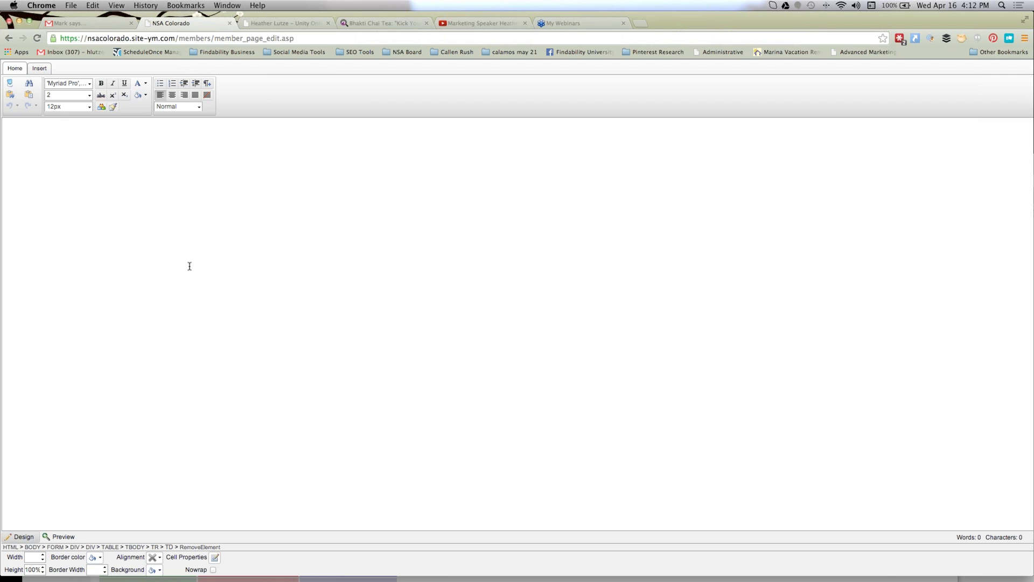
left_click(10, 83)
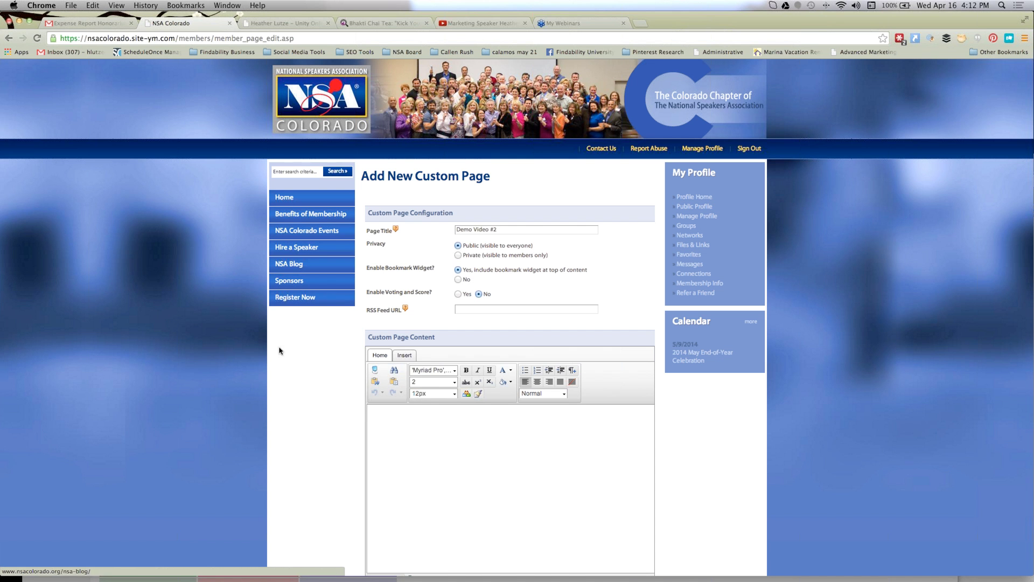
Look at the Paste from Word dialog, then switch to the Findability website and open its Speaking page
left_click(376, 384)
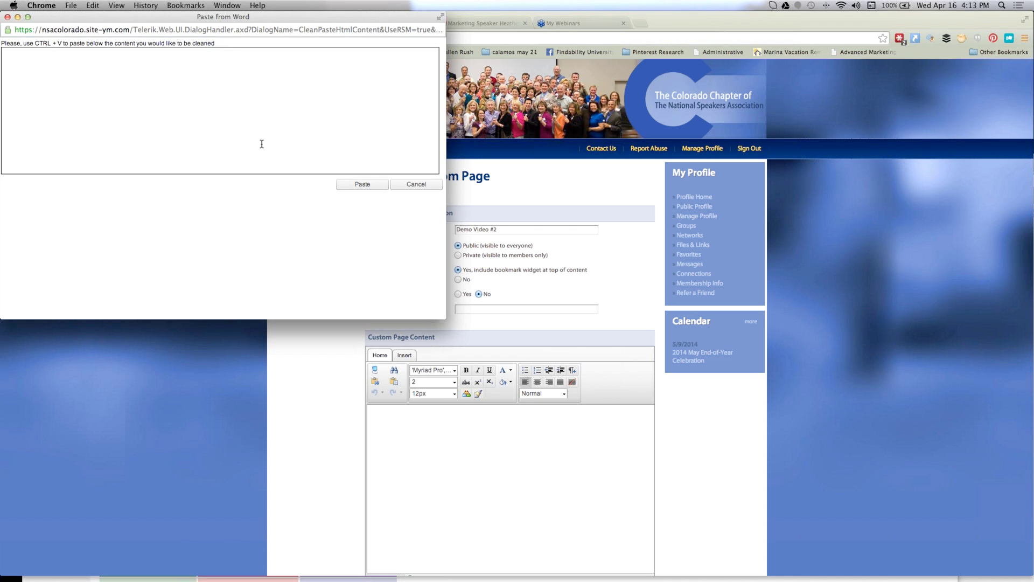
left_click(340, 455)
left_click(357, 24)
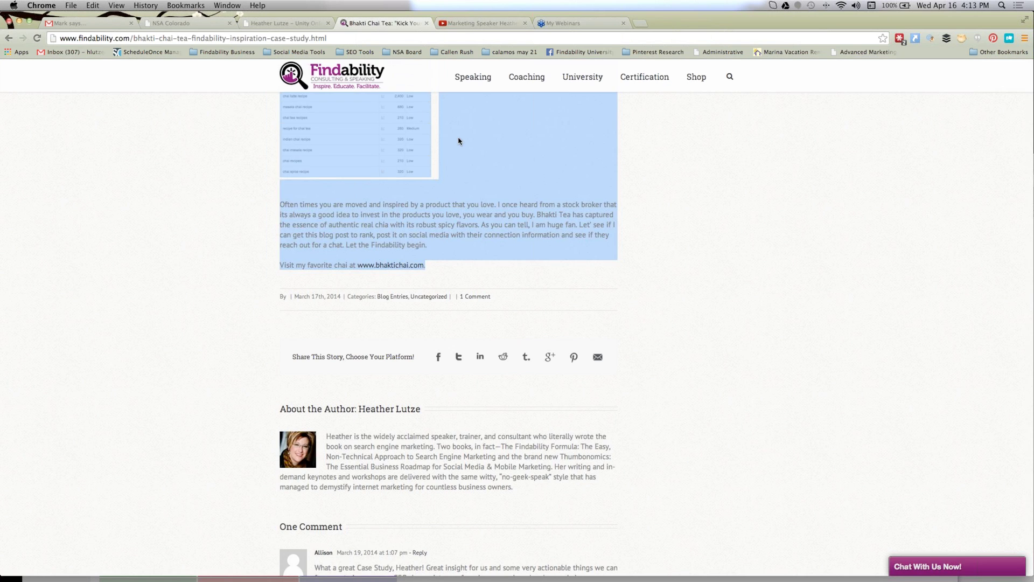
left_click(471, 81)
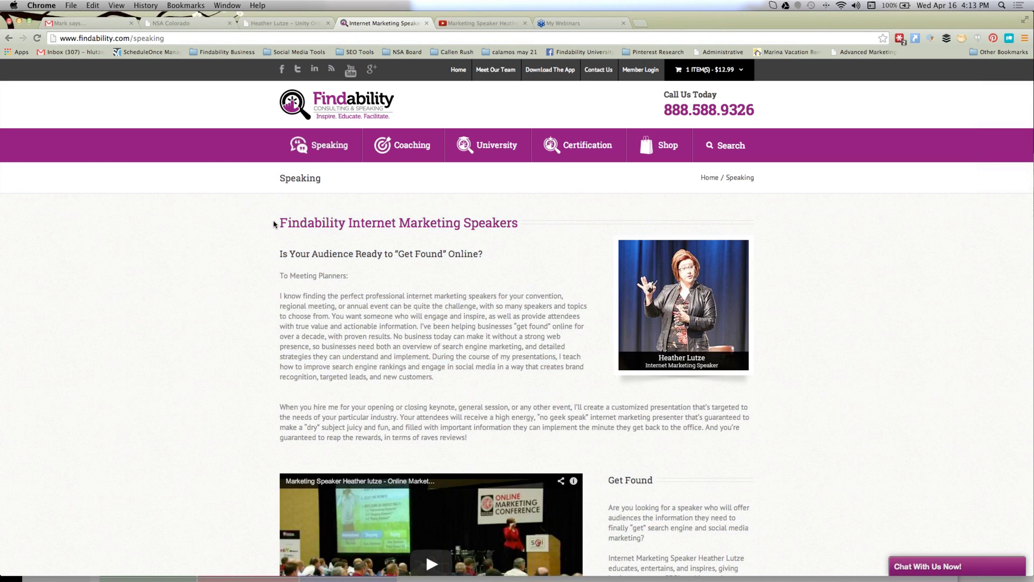
Copy the paragraph above the video that starts with "When you hire me for your opening or closing keynote"
left_click_drag(274, 225, 681, 577)
scroll(670, 420, "down", 4)
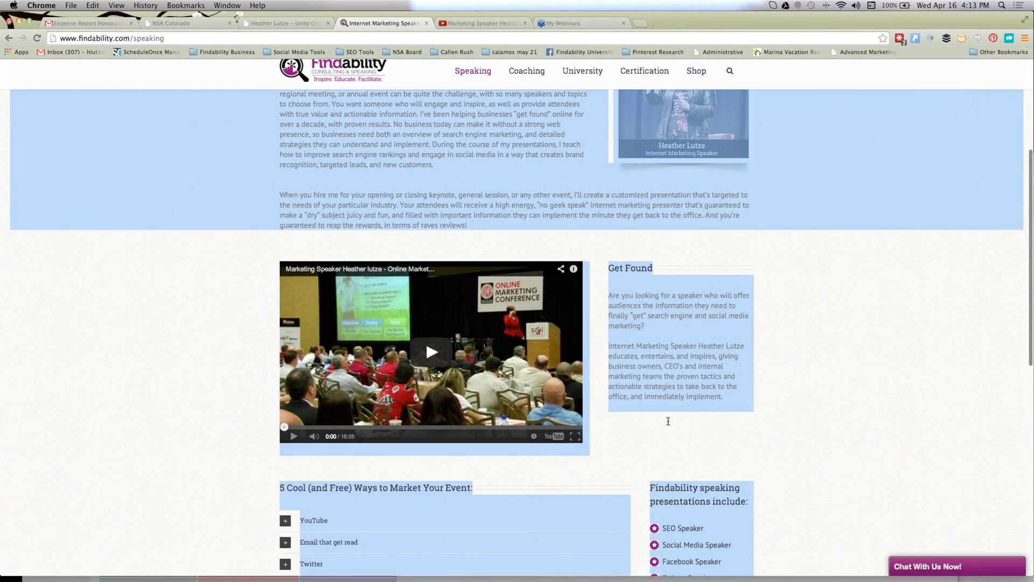
left_click(290, 194)
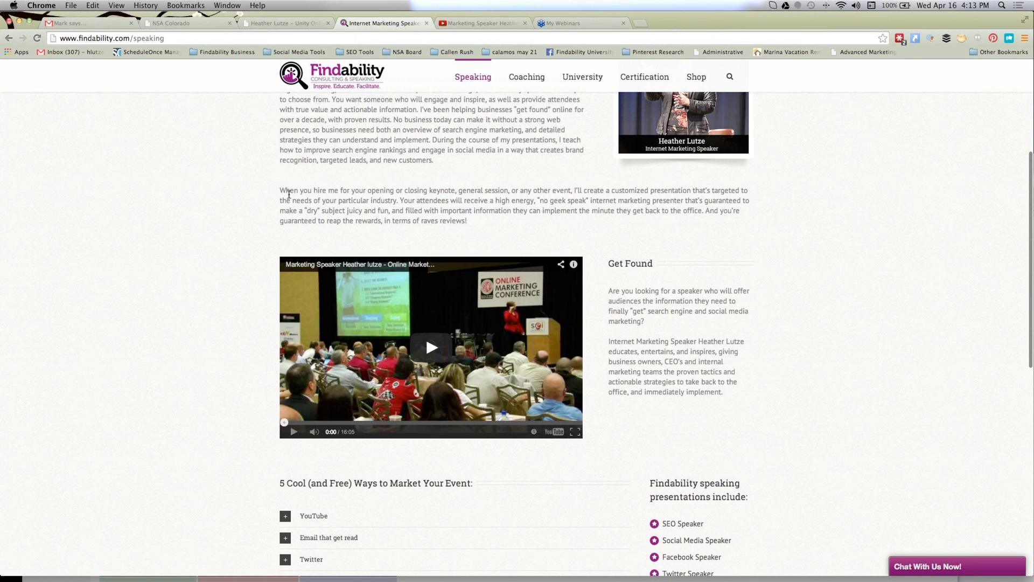
scroll(296, 128, "up", 2)
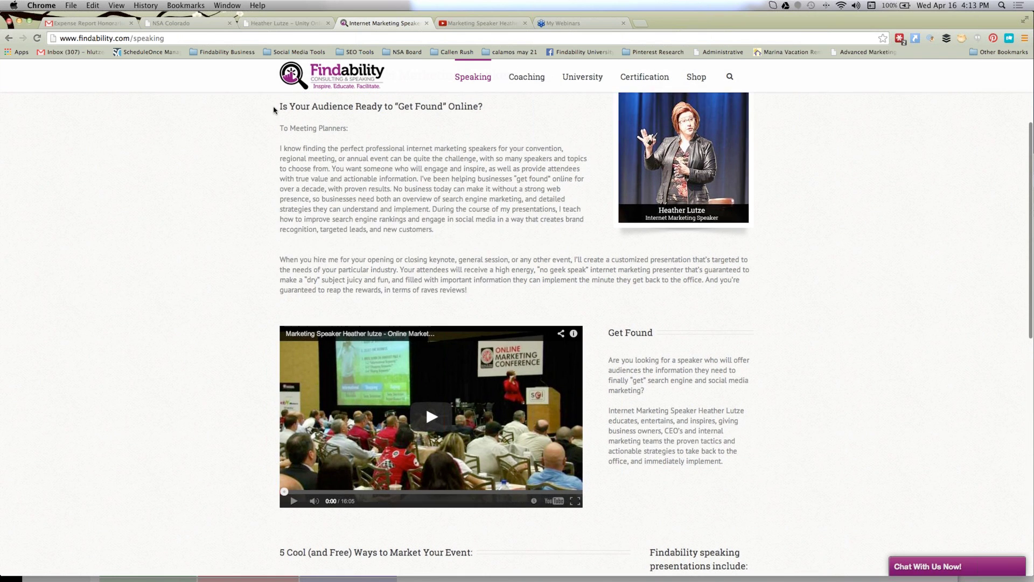
triple_click(504, 295)
left_click_drag(503, 295, 479, 269)
left_click(294, 109)
triple_click(368, 262)
key("super+c")
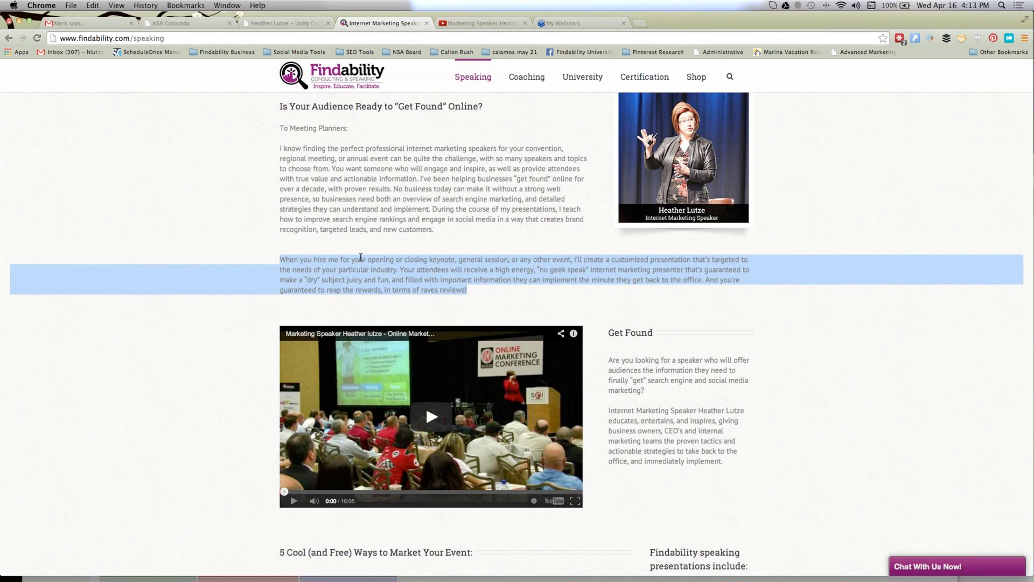
Switch back to the NSA Colorado custom page form and paste the copied paragraph into the page content
left_click(282, 24)
left_click(186, 24)
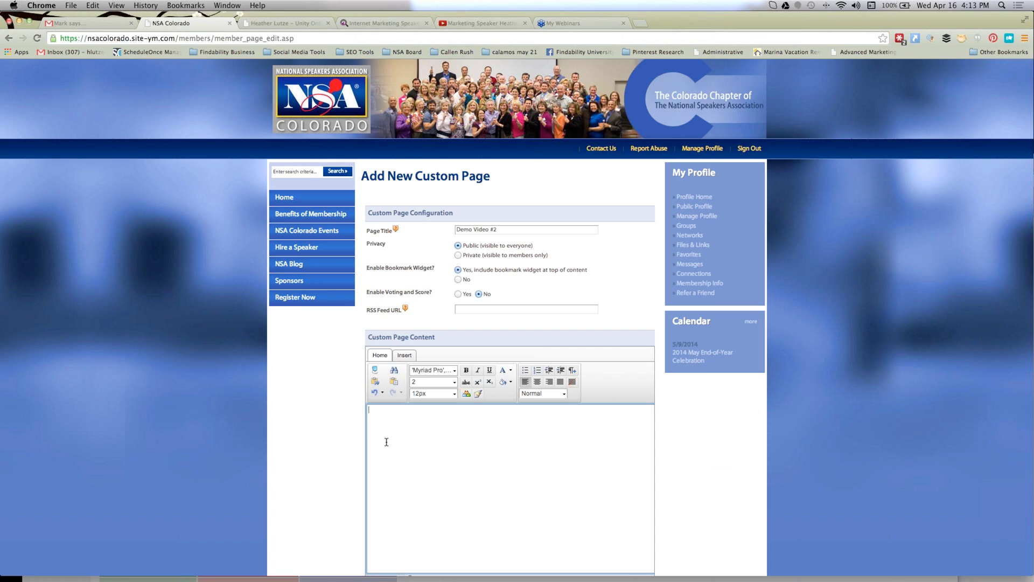
key("super+v")
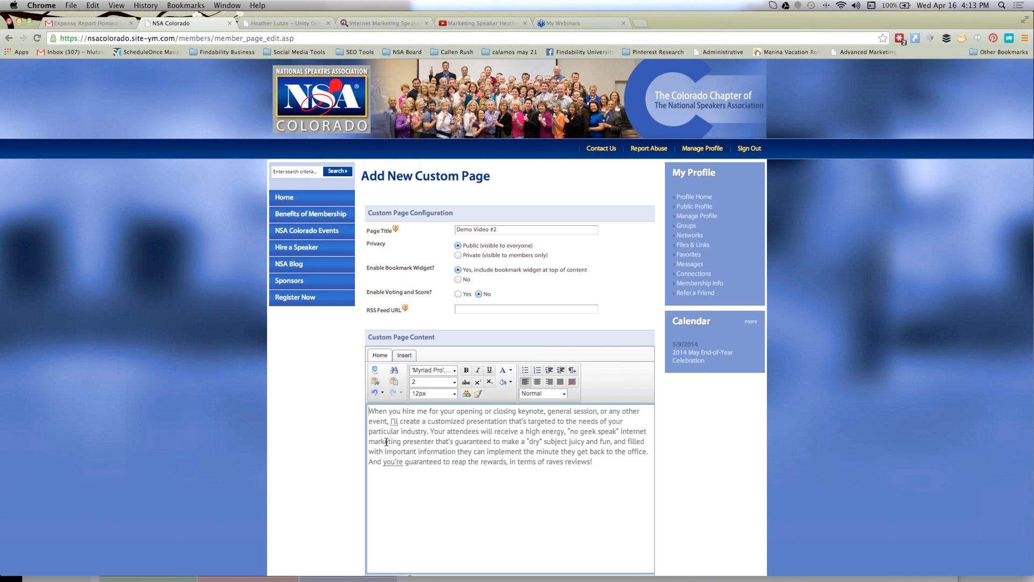
Replace the directly pasted paragraph with a cleaned copy of the same text using Paste from Word
left_click_drag(602, 465, 351, 410)
key("super+c")
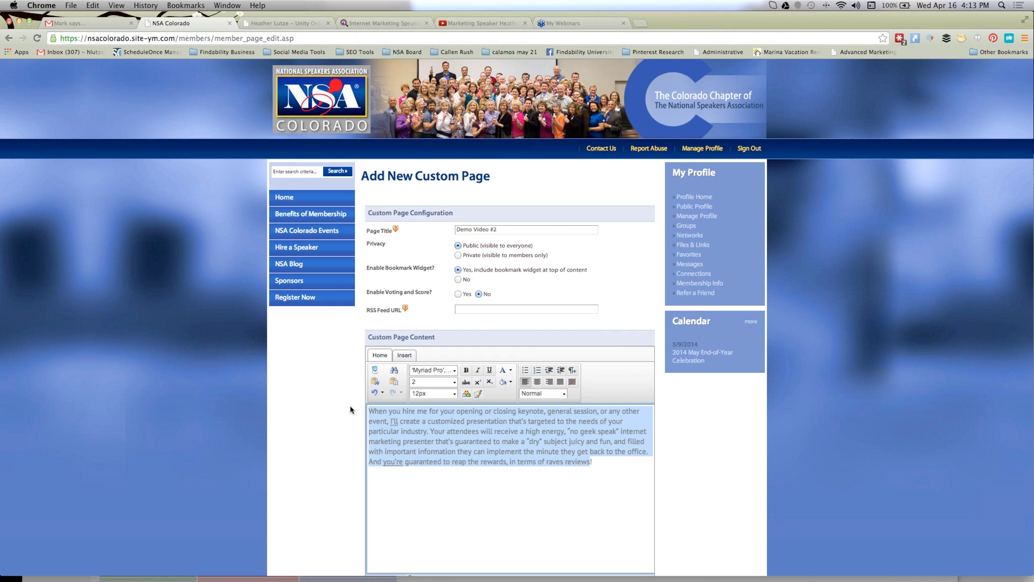
key("BackSpace")
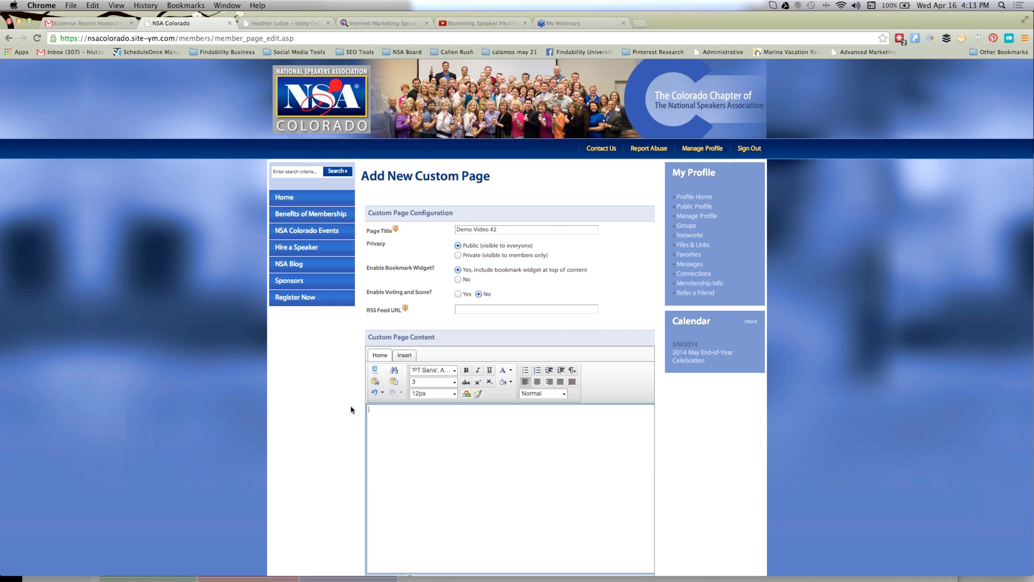
left_click(375, 382)
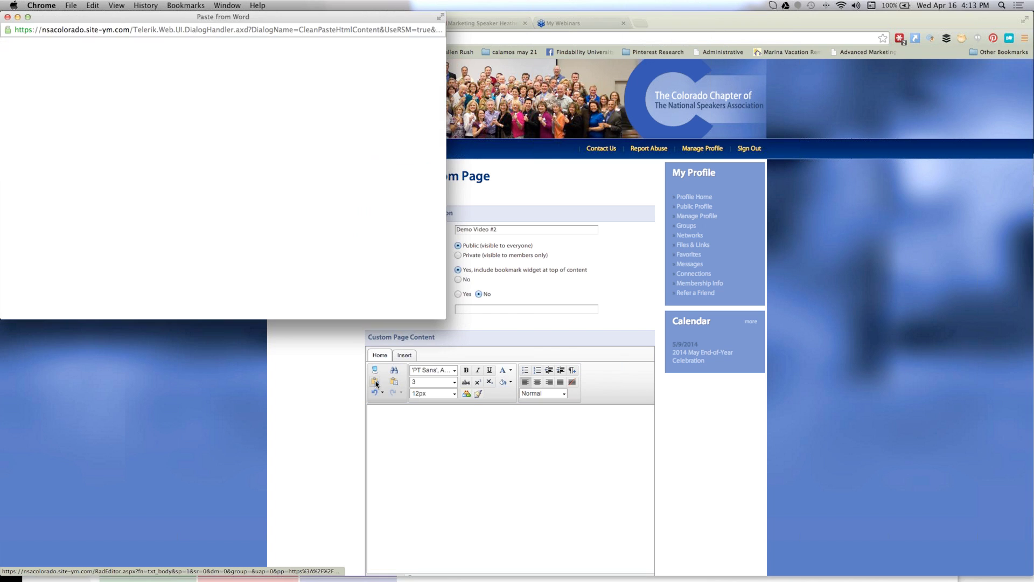
key("super+v")
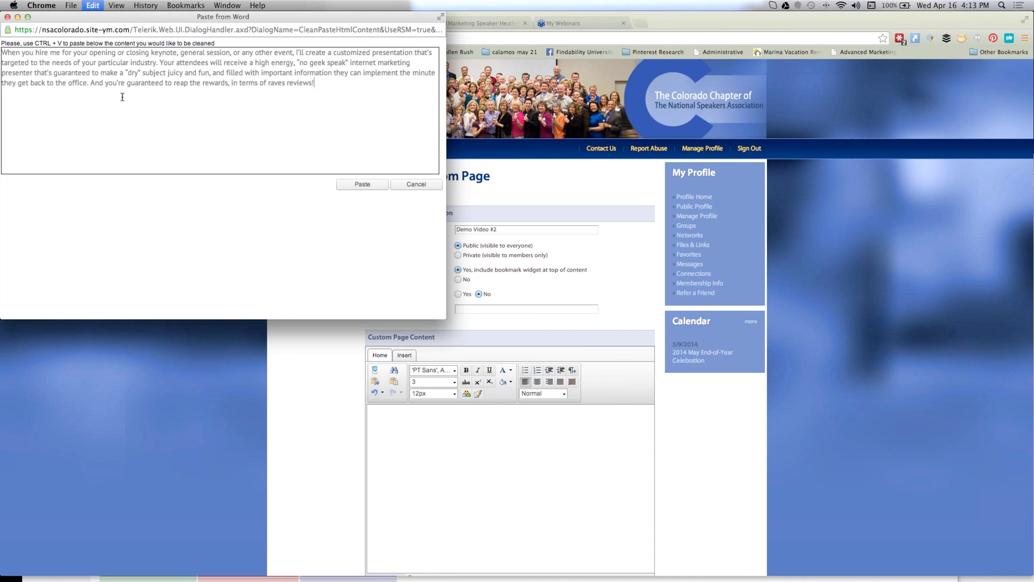
left_click(362, 184)
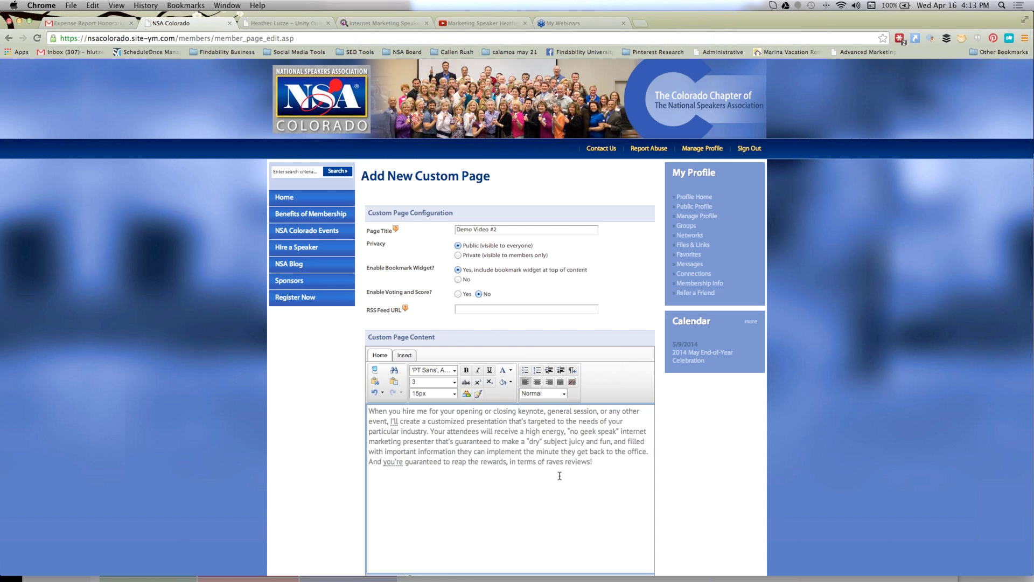
Add a blank line below the paragraph, and try out five blank lines above it before removing them
key("Return")
key("Up")
key("Up")
key("Up")
key("Up")
key("Return")
key("Return")
key("Return")
key("Return")
key("Return")
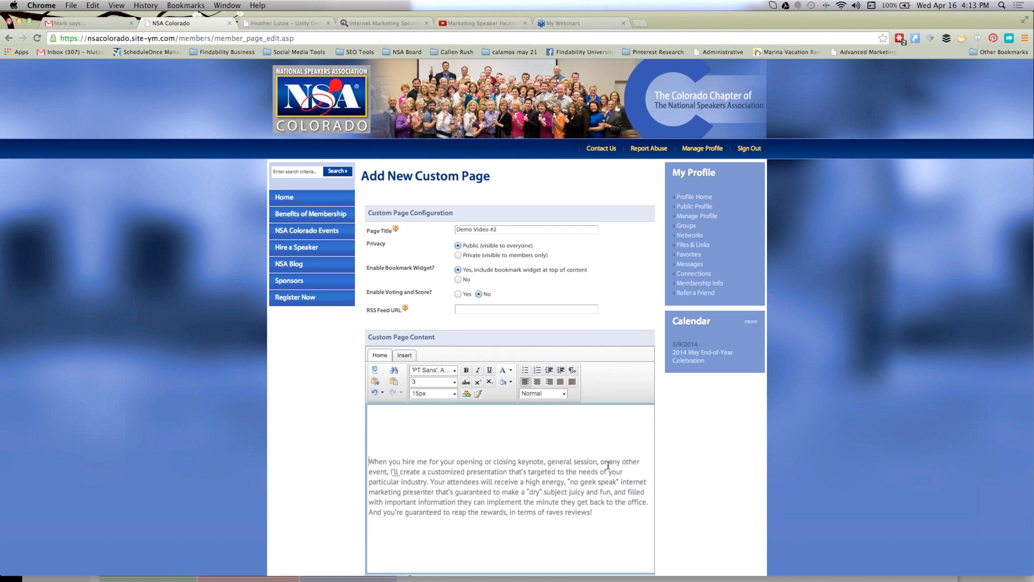
key("BackSpace")
key("BackSpace")
key("BackSpace")
key("BackSpace")
key("BackSpace")
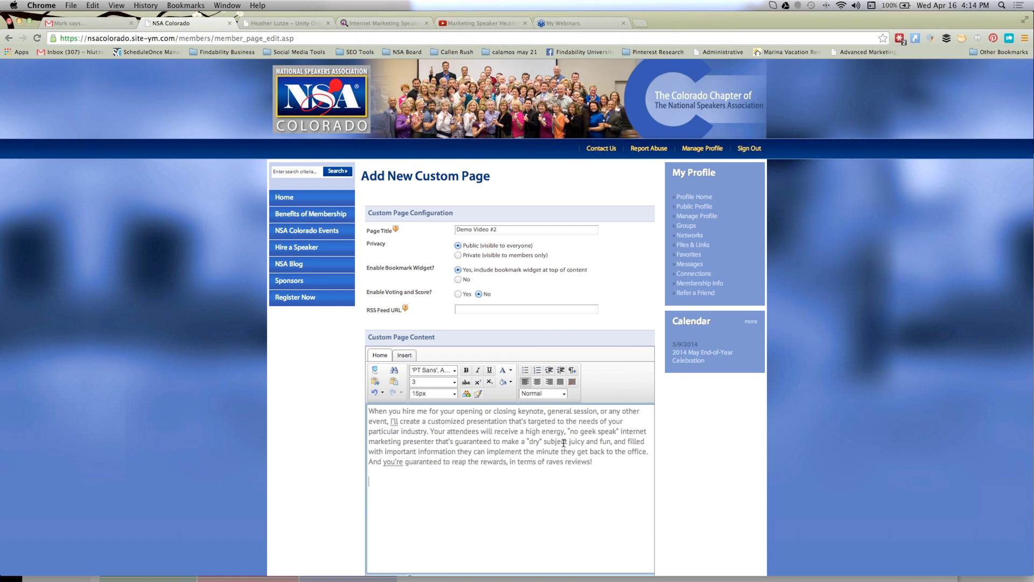
Open the Hyperlink Manager to view its link options and close it without adding a link
left_click(413, 357)
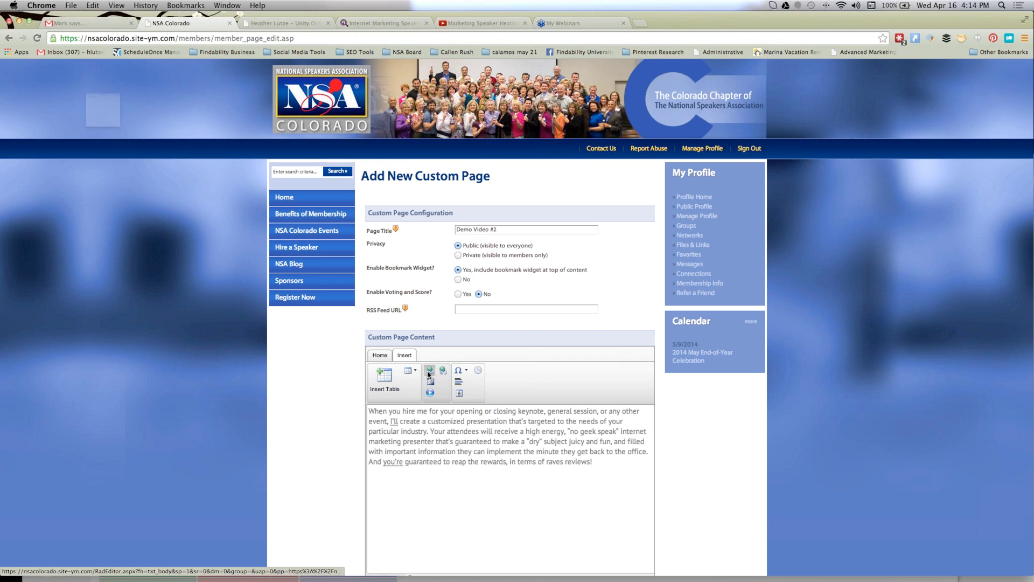
left_click(429, 372)
left_click(81, 66)
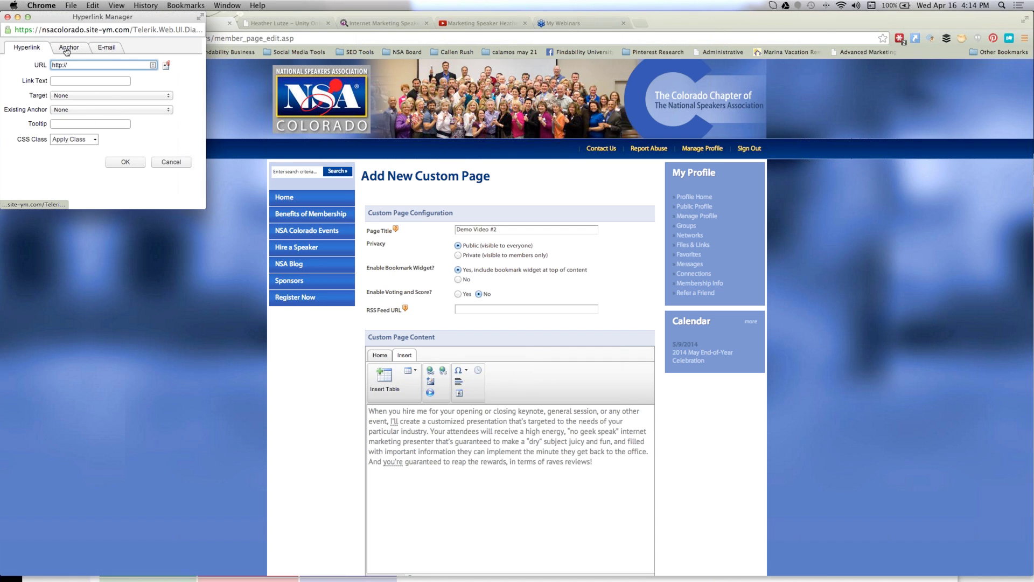
left_click(172, 162)
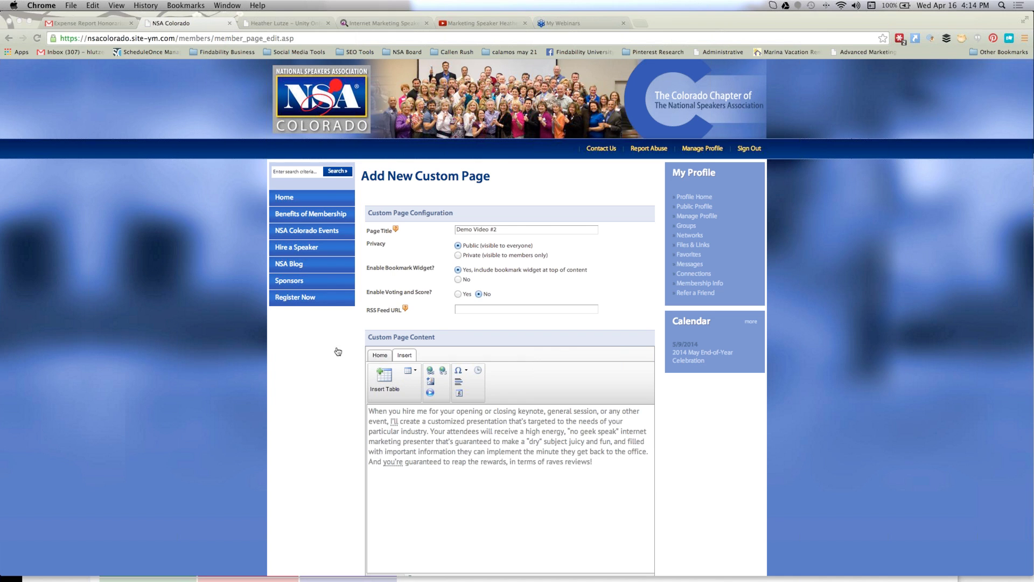
Start a new line below the paragraph and open the Insert External Video dialog for the page content
left_click(515, 494)
key("Return")
left_click(430, 392)
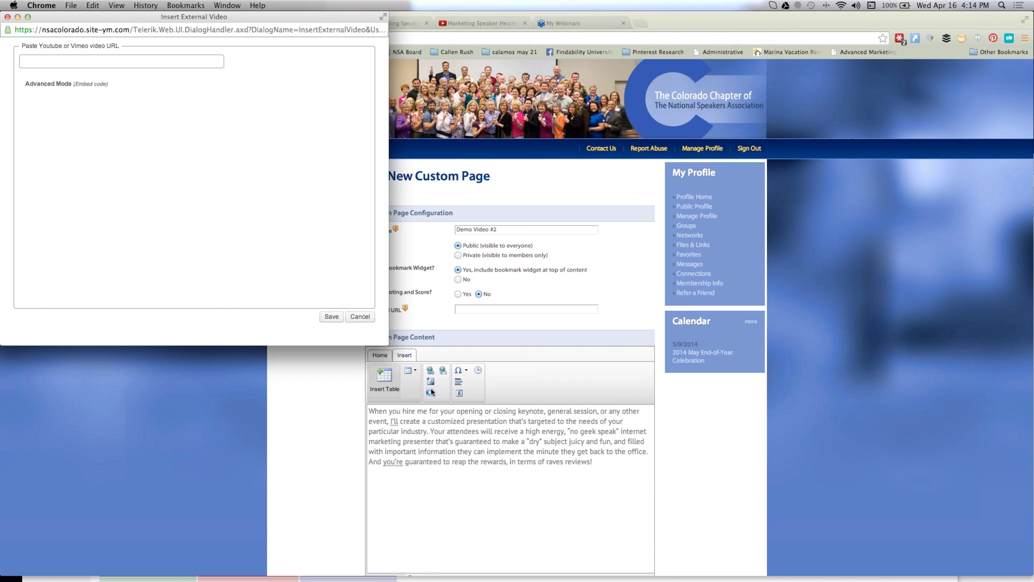
left_click(114, 67)
left_click_drag(332, 20, 335, 110)
Switch to the open YouTube video and copy its share link
left_click(472, 24)
left_click(472, 24)
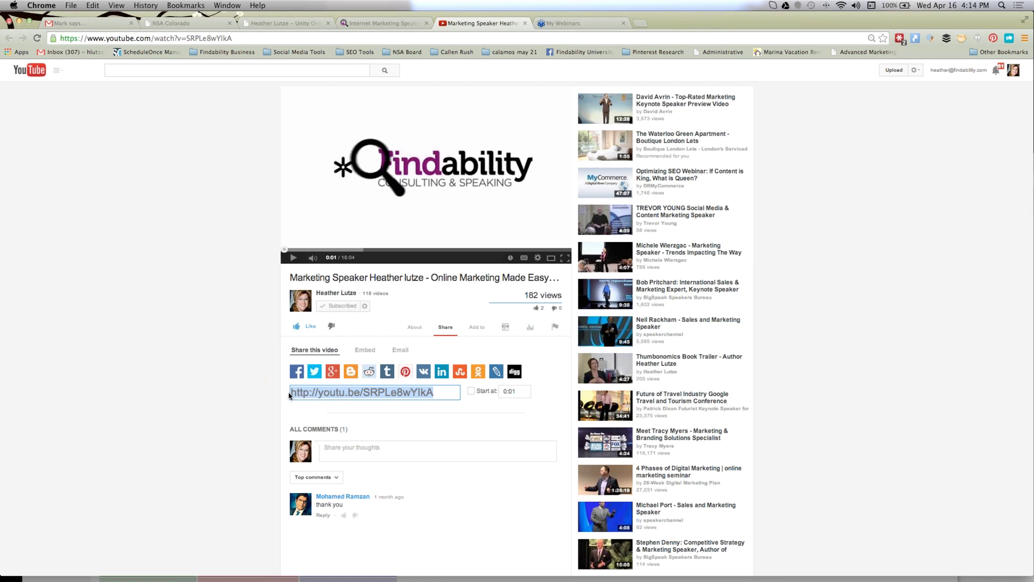
left_click_drag(439, 394, 297, 392)
left_click_drag(446, 393, 299, 392)
right_click(395, 389)
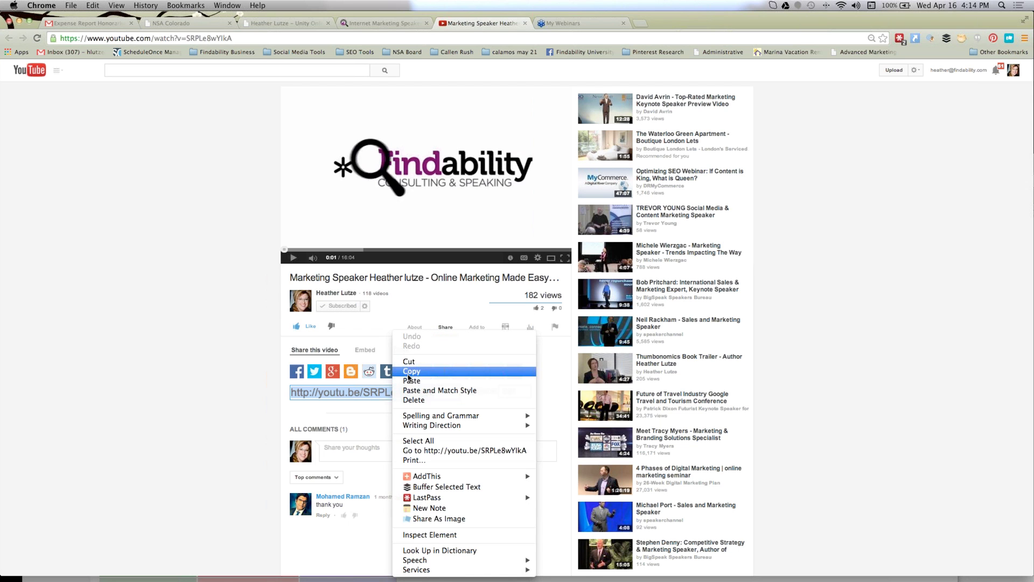
left_click(412, 371)
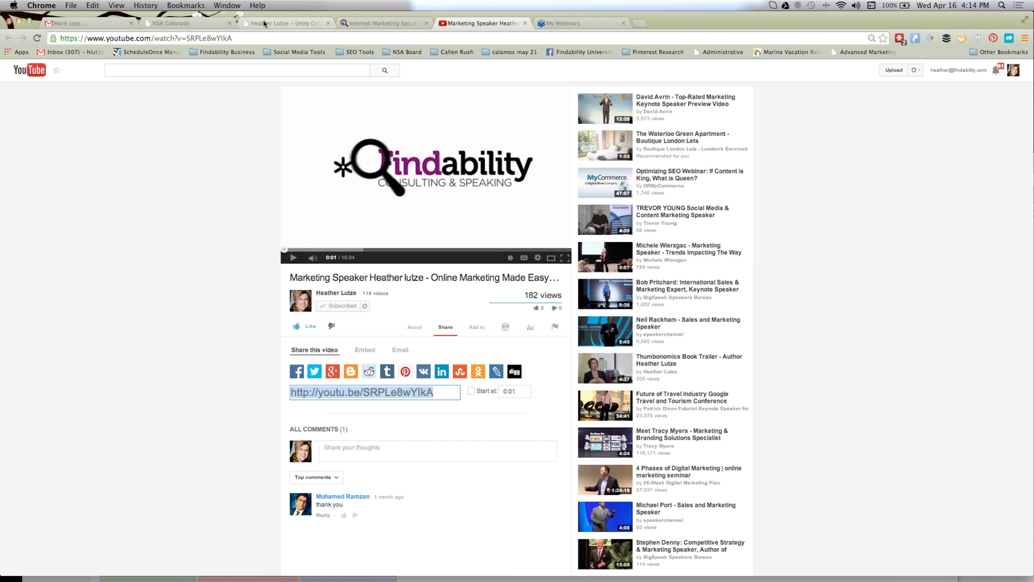
left_click(264, 23)
left_click(178, 23)
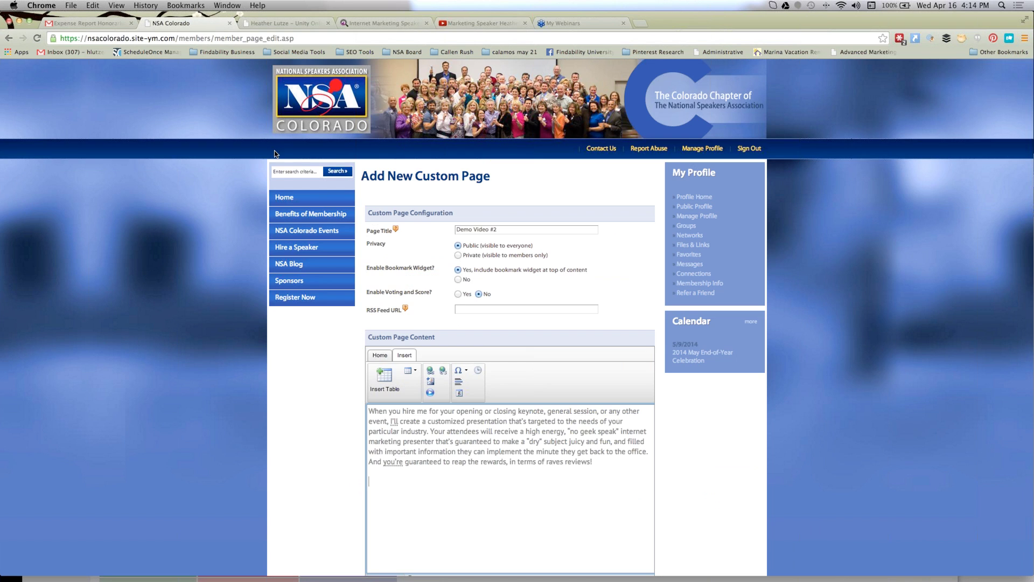
left_click(430, 393)
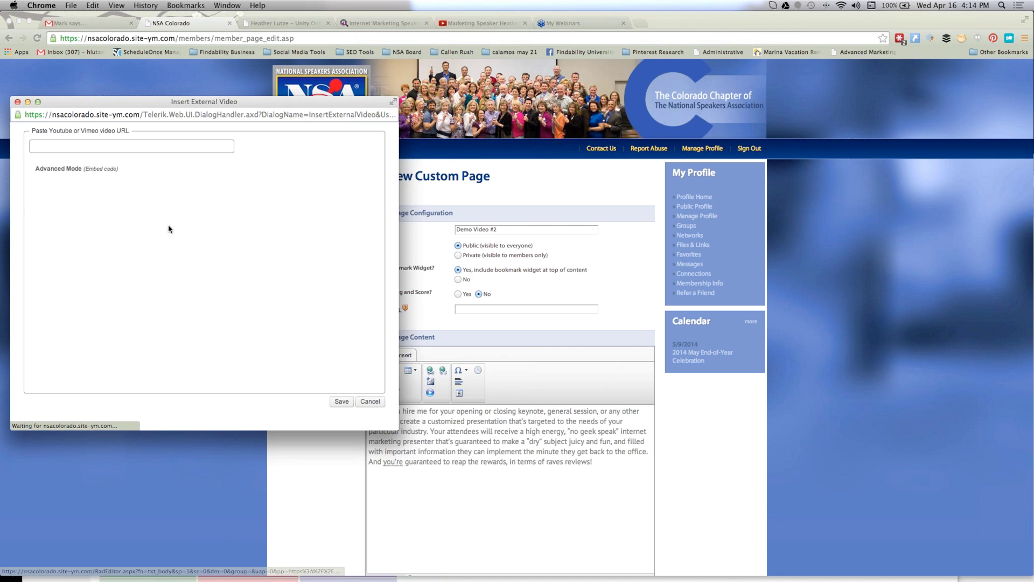
right_click(143, 144)
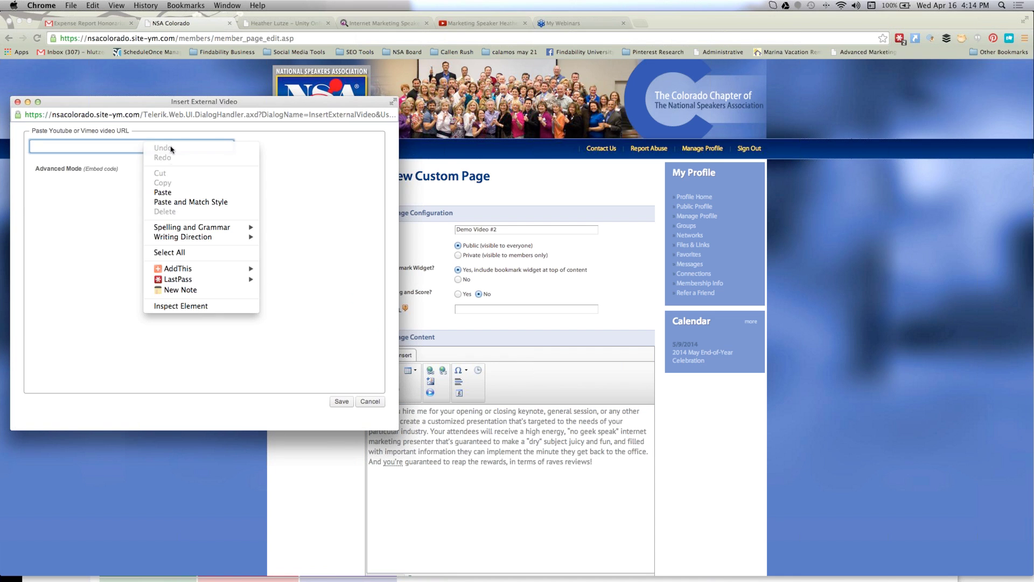
left_click(164, 193)
left_click_drag(113, 147, 28, 174)
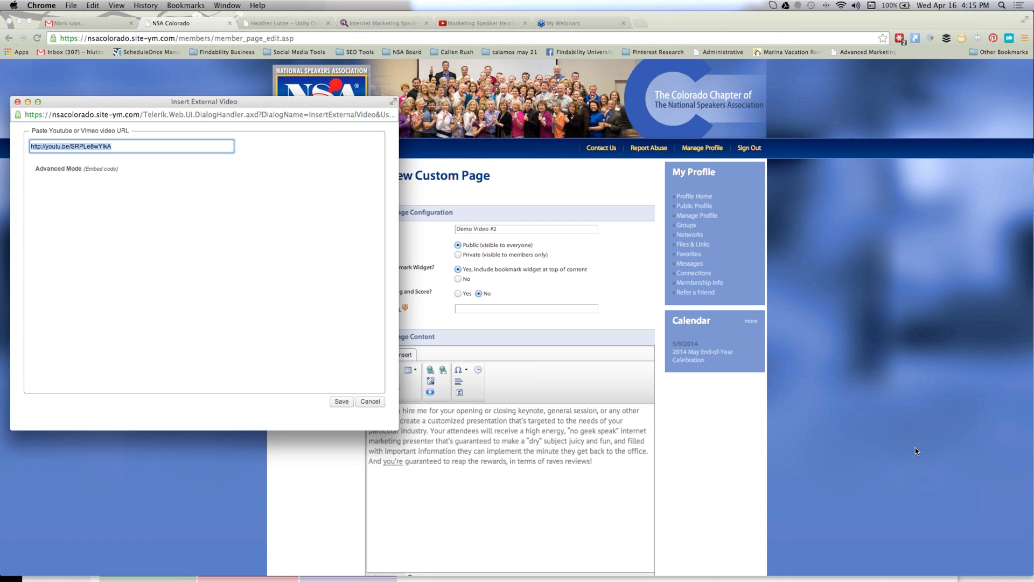
left_click(342, 401)
scroll(440, 489, "down", 8)
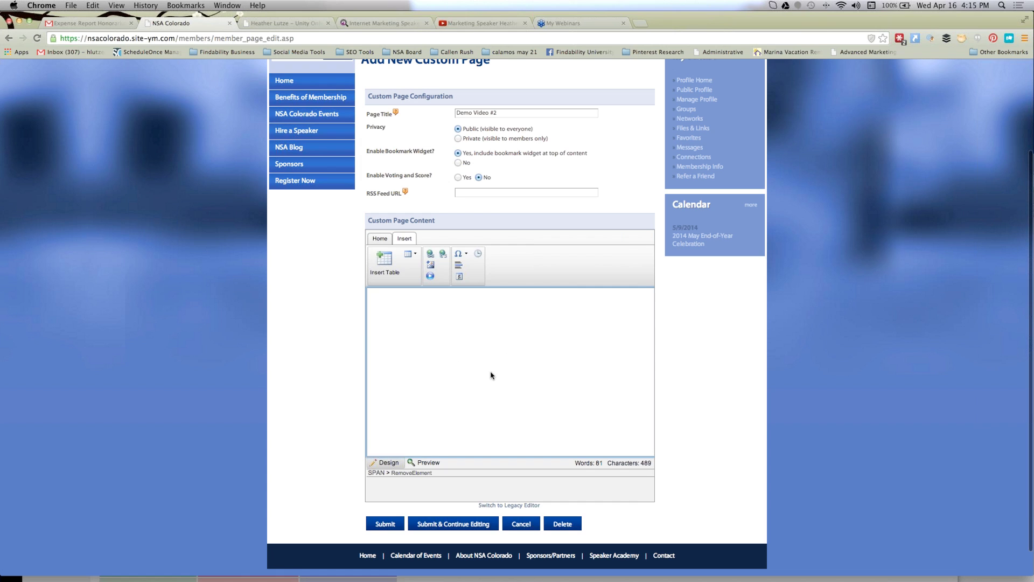
left_click(385, 524)
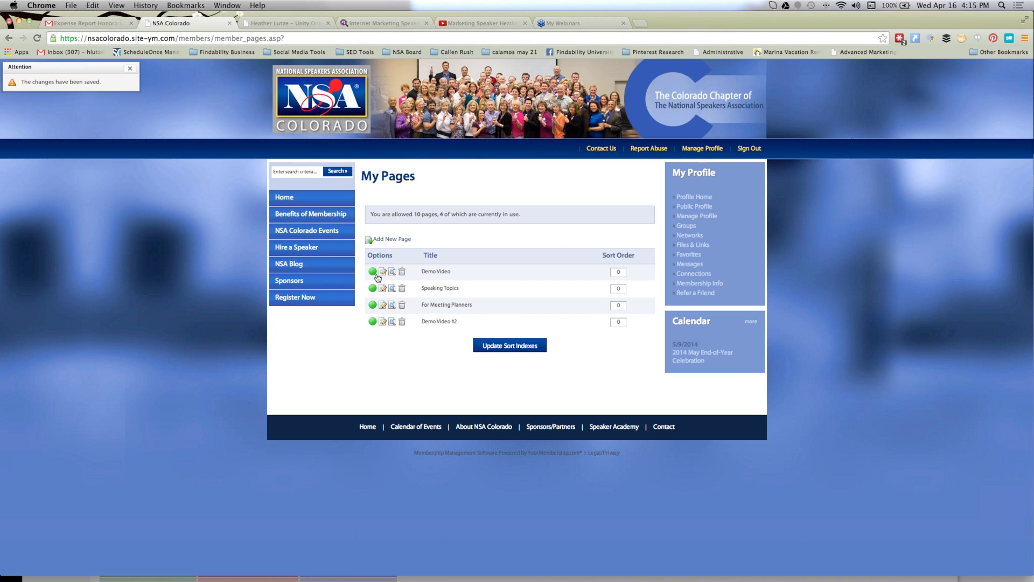
Open the Demo Video custom page for editing and look over its settings and content
left_click(382, 274)
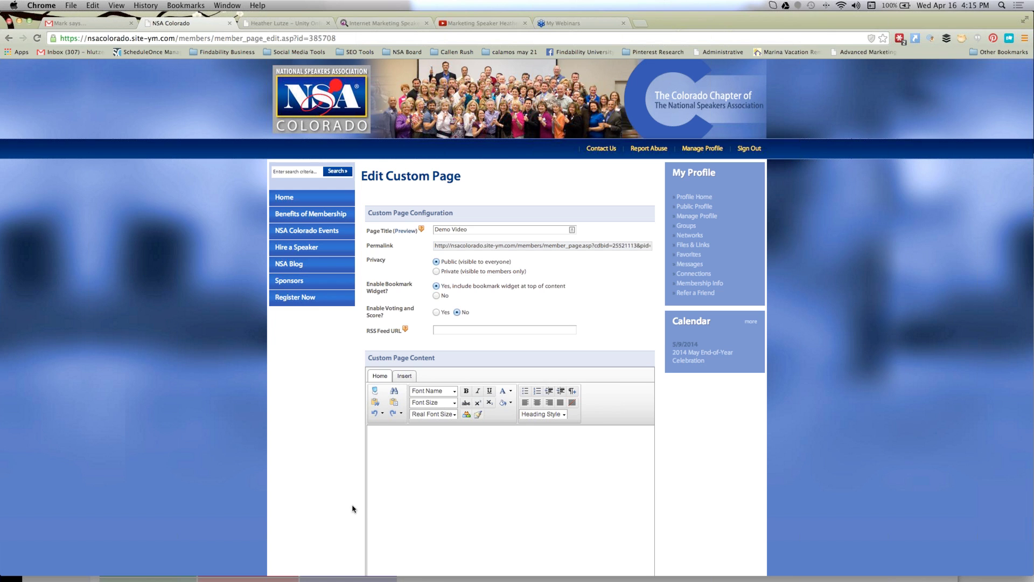
scroll(490, 509, "down", 3)
scroll(503, 190, "up", 3)
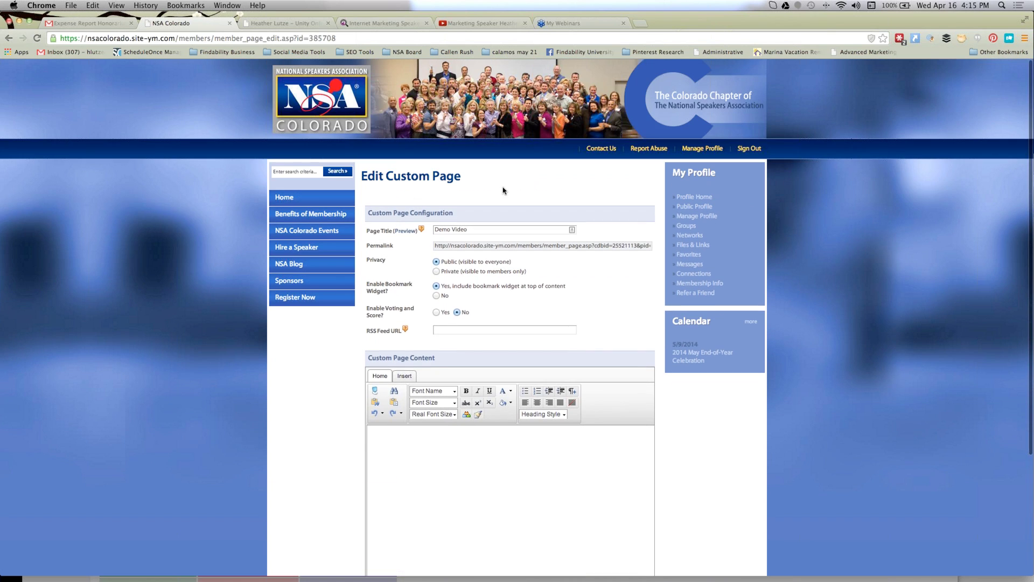
Go to the profile home and view the published Demo Video and Demo Video #2 pages
left_click(699, 198)
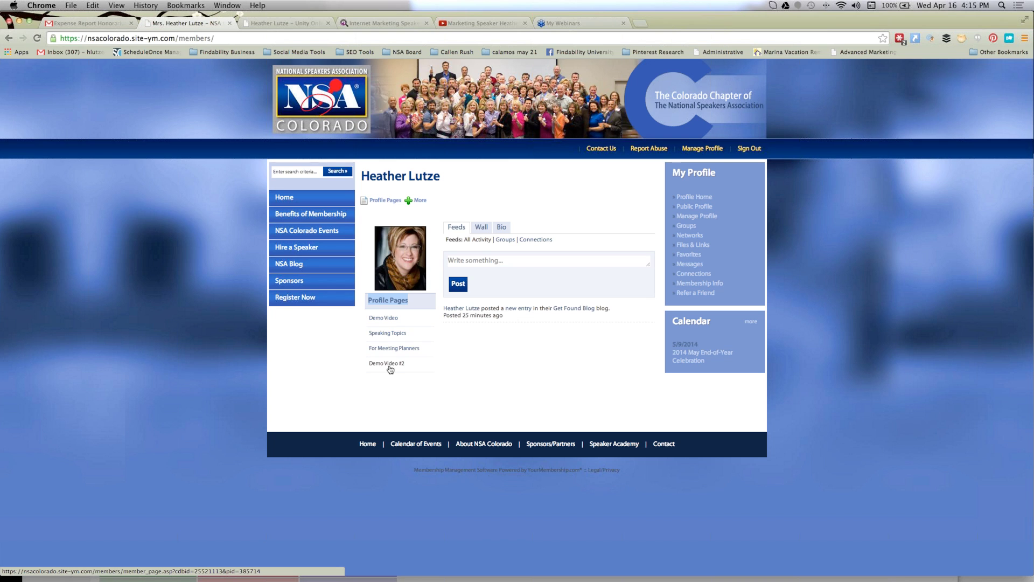
left_click(389, 323)
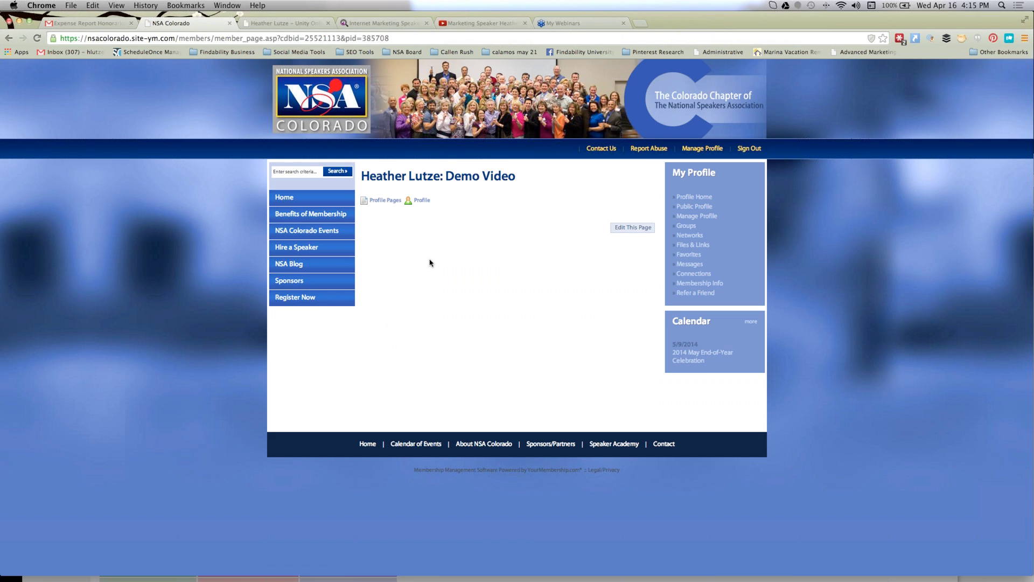
left_click(9, 38)
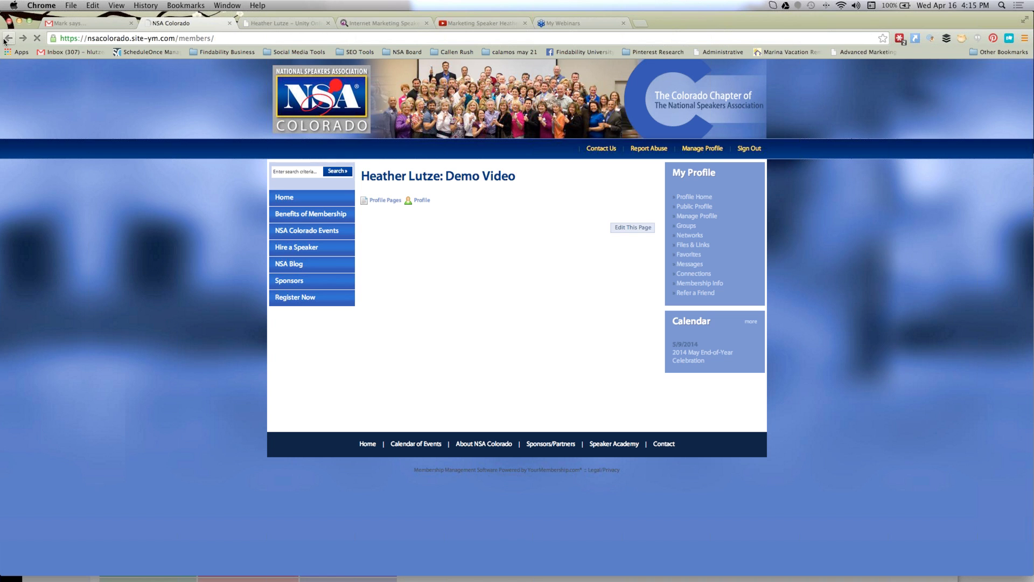
left_click(386, 362)
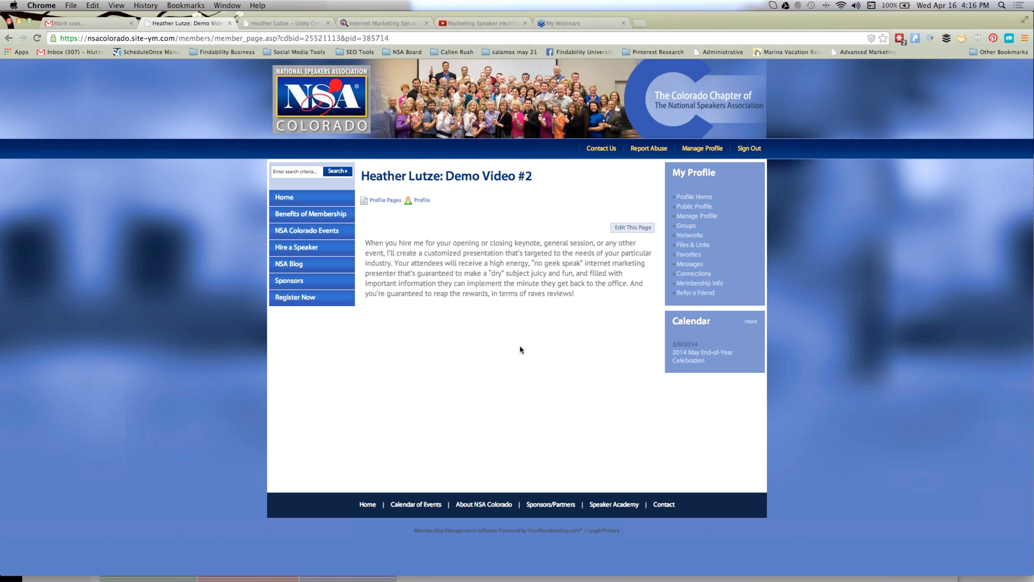
left_click(628, 227)
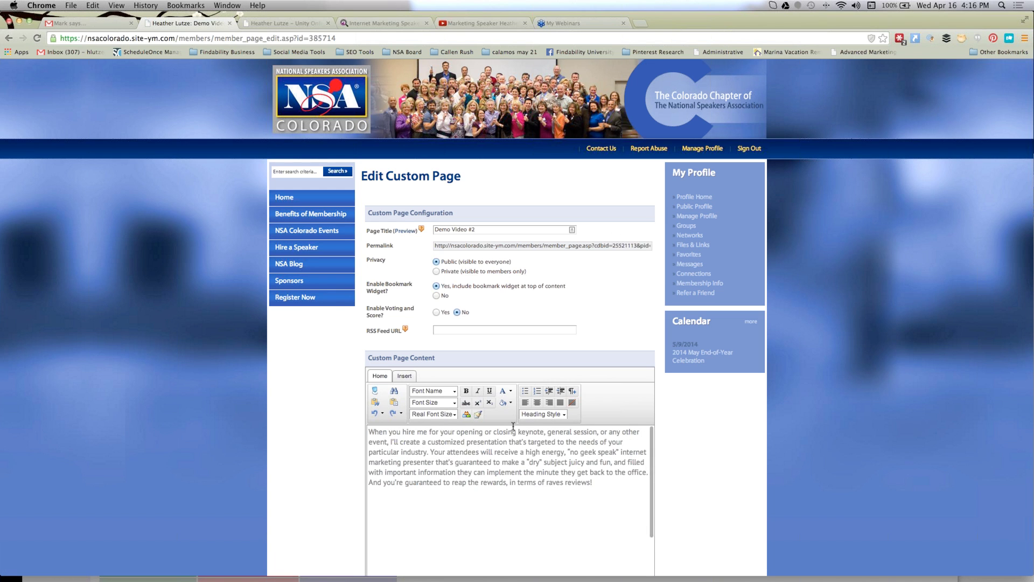
left_click(405, 375)
left_click(431, 411)
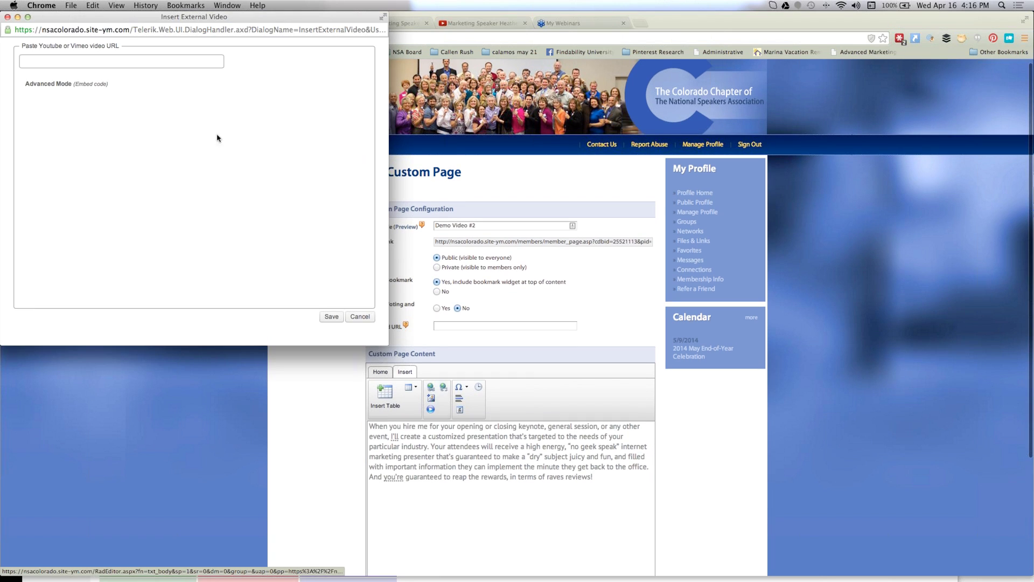
left_click(185, 62)
type("http://youtu.be/SRPLe8wYlkA")
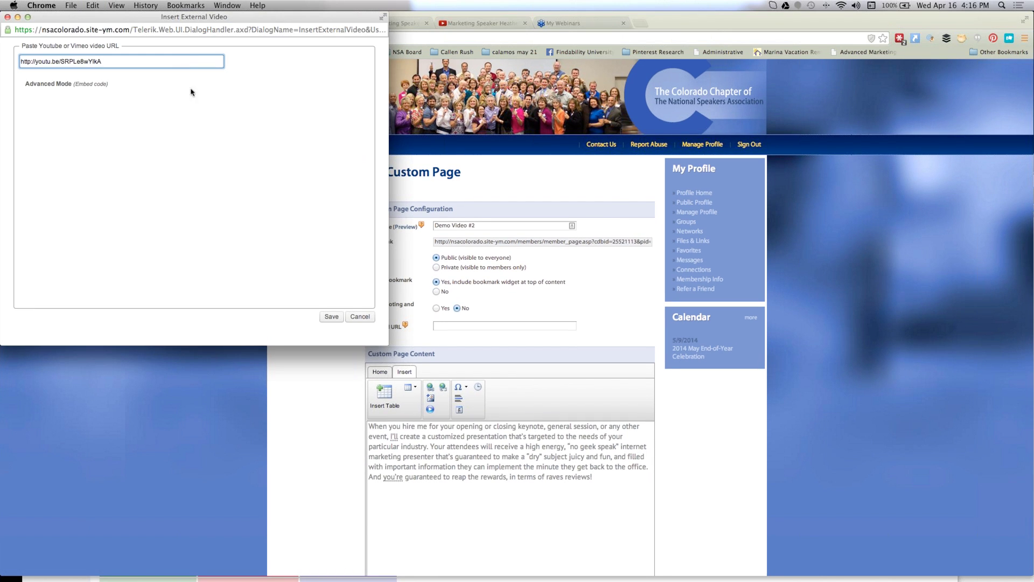
left_click(331, 316)
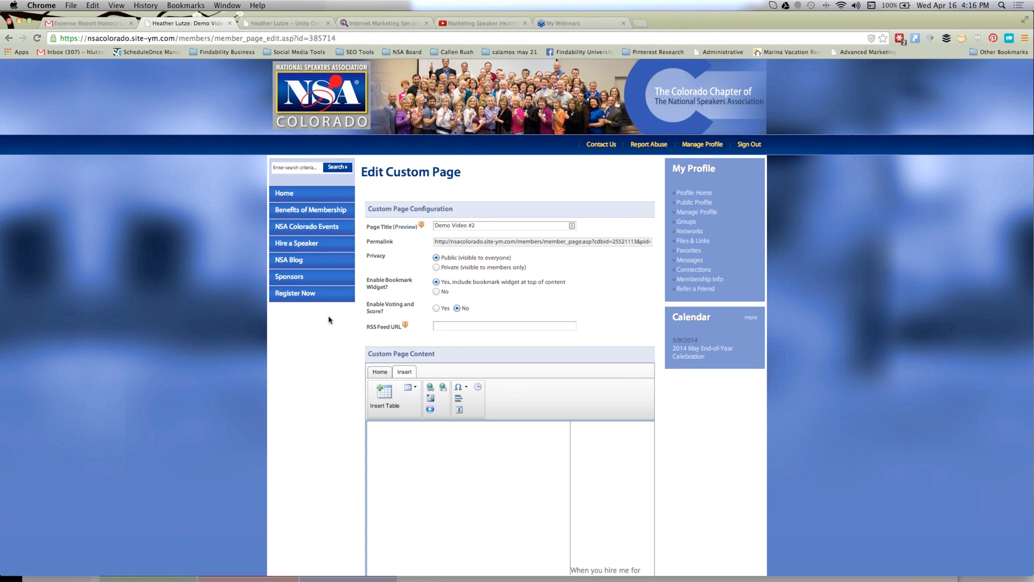
Review the content of Demo Video #2 and submit the edited page
scroll(505, 512, "down", 5)
scroll(517, 514, "up", 8)
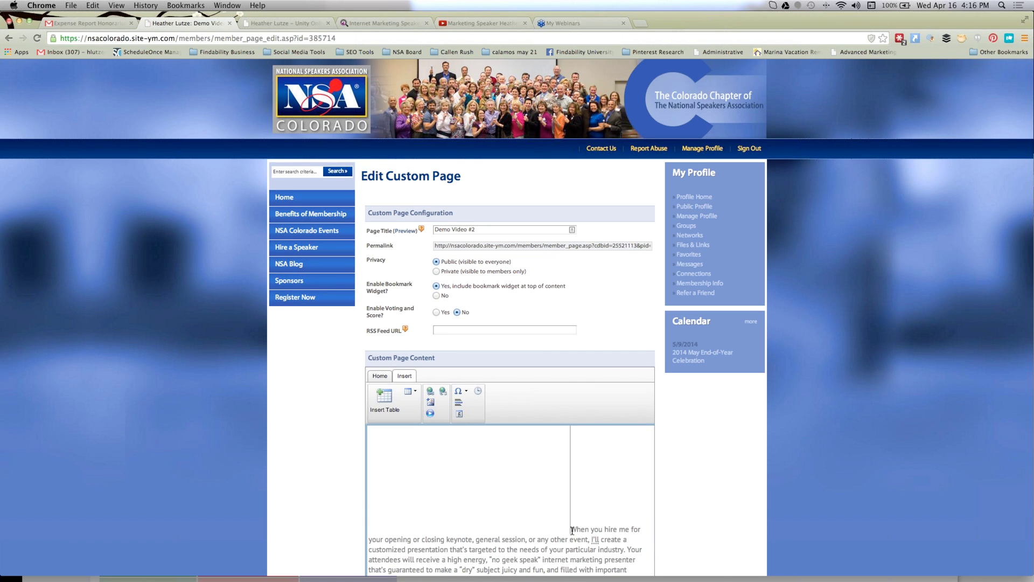
scroll(568, 501, "down", 6)
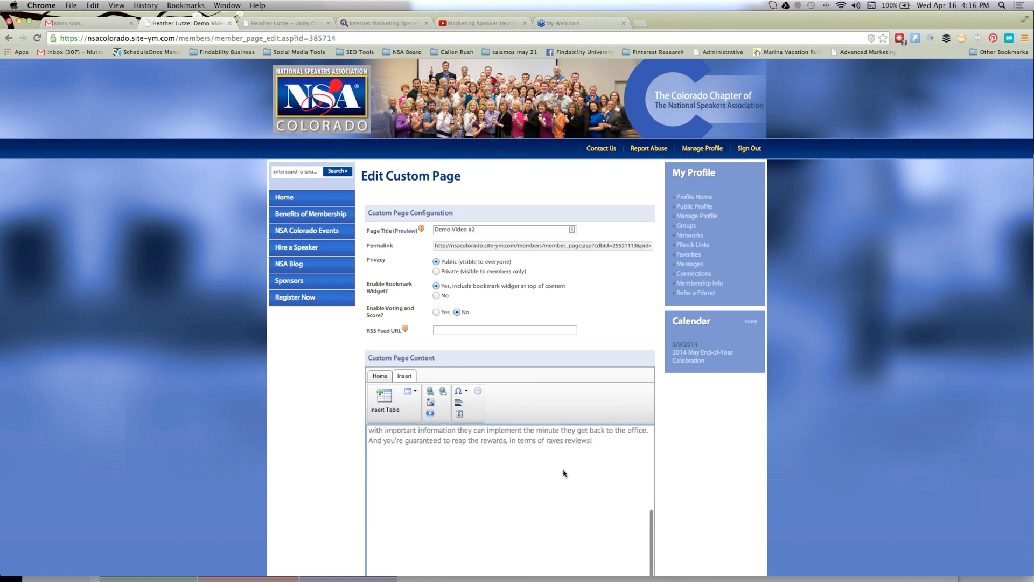
scroll(564, 473, "down", 5)
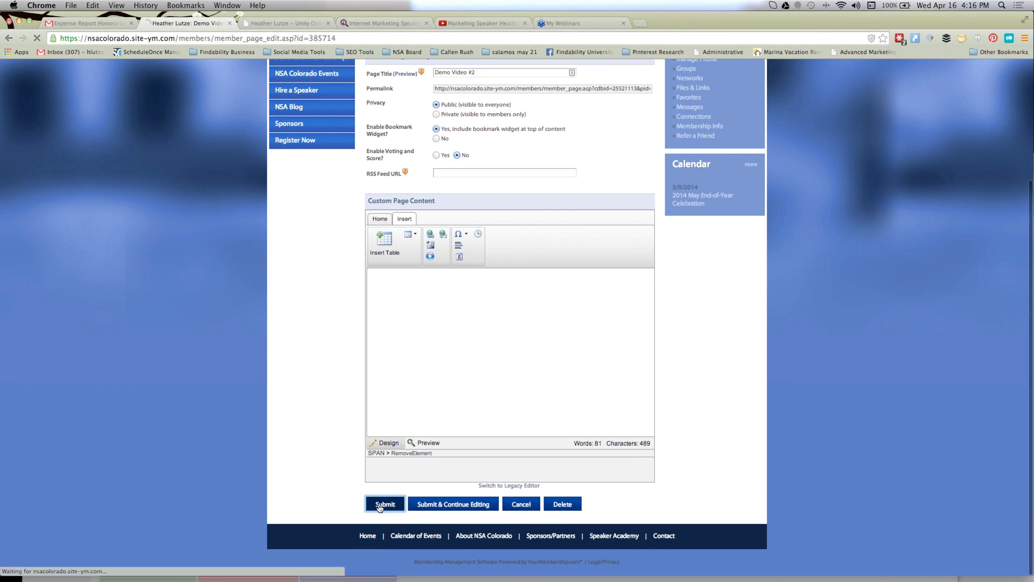
left_click(379, 508)
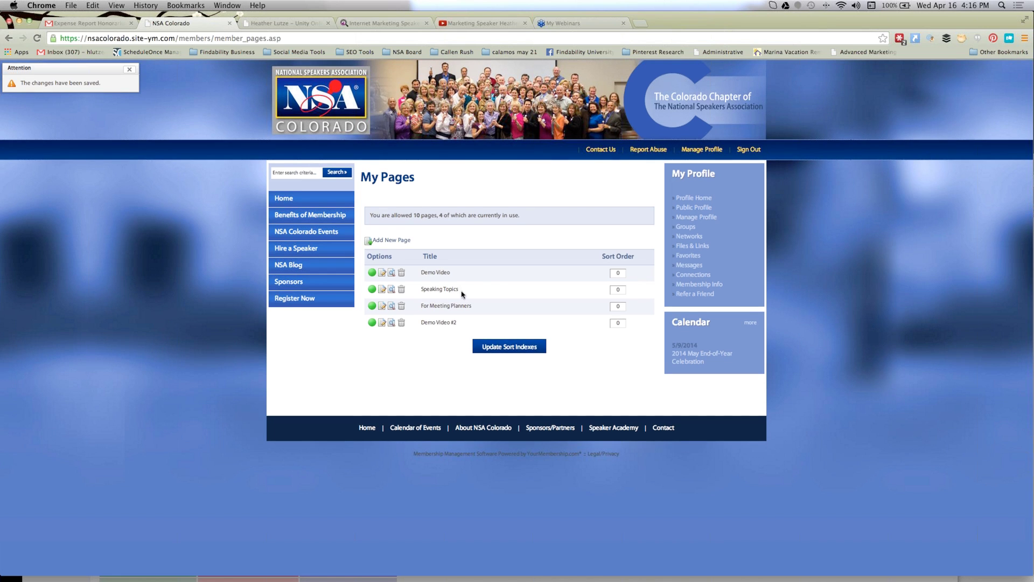
Open the Speaking Topics custom page for editing, then examine its title and select all of its content
left_click_drag(459, 290, 420, 305)
left_click(420, 341)
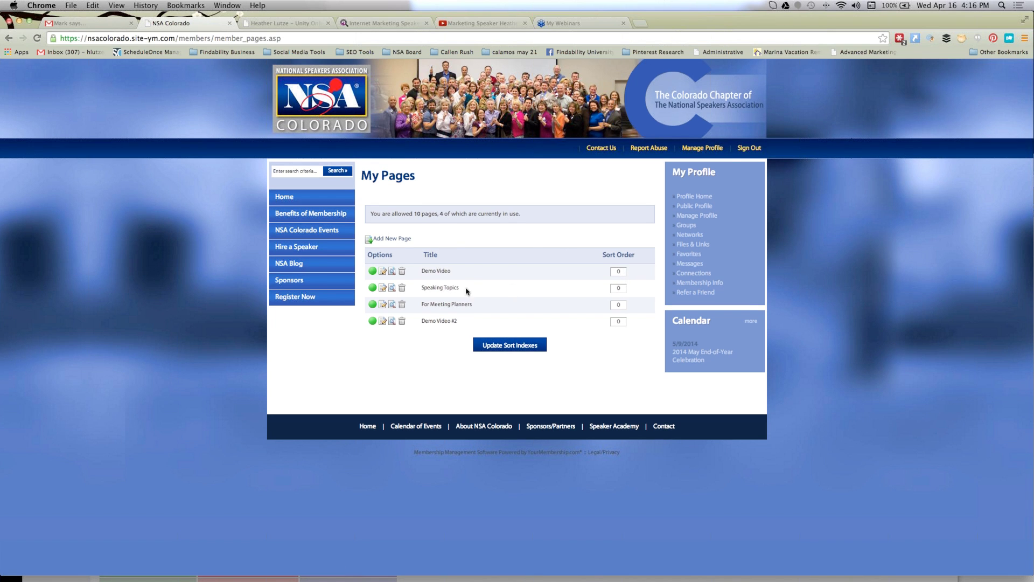
left_click(383, 289)
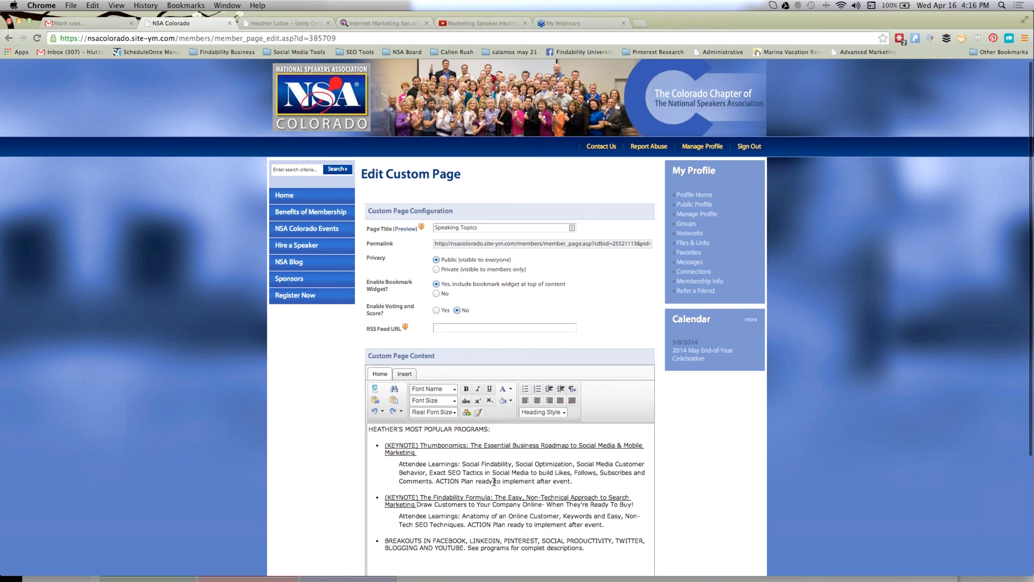
scroll(494, 481, "down", 2)
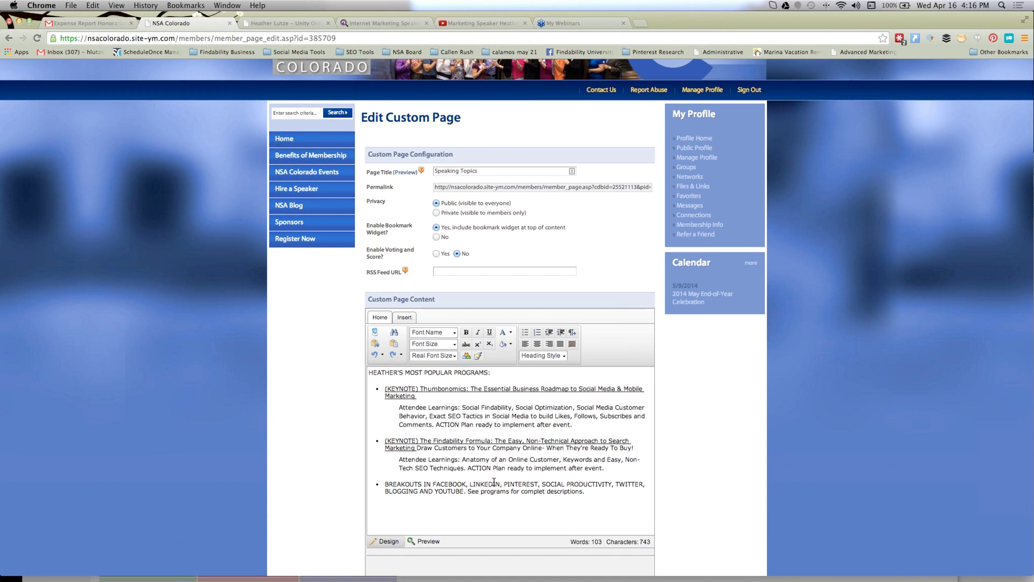
left_click(466, 171)
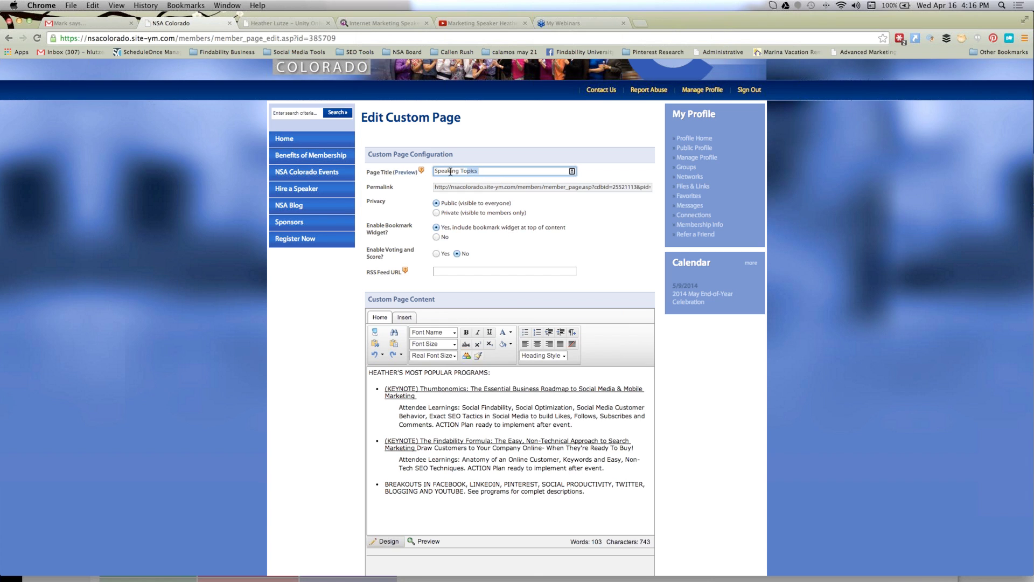
double_click(588, 494)
key("super+a")
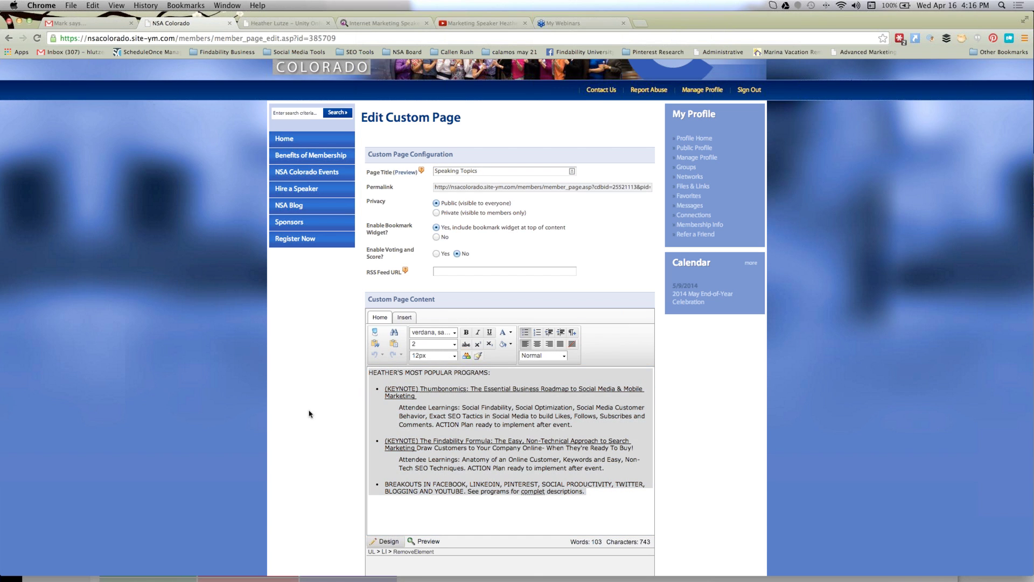
Switch to the Findability speaking page, look over its presentation topics, and open the Twitter speaker page
left_click(371, 22)
left_click(245, 181)
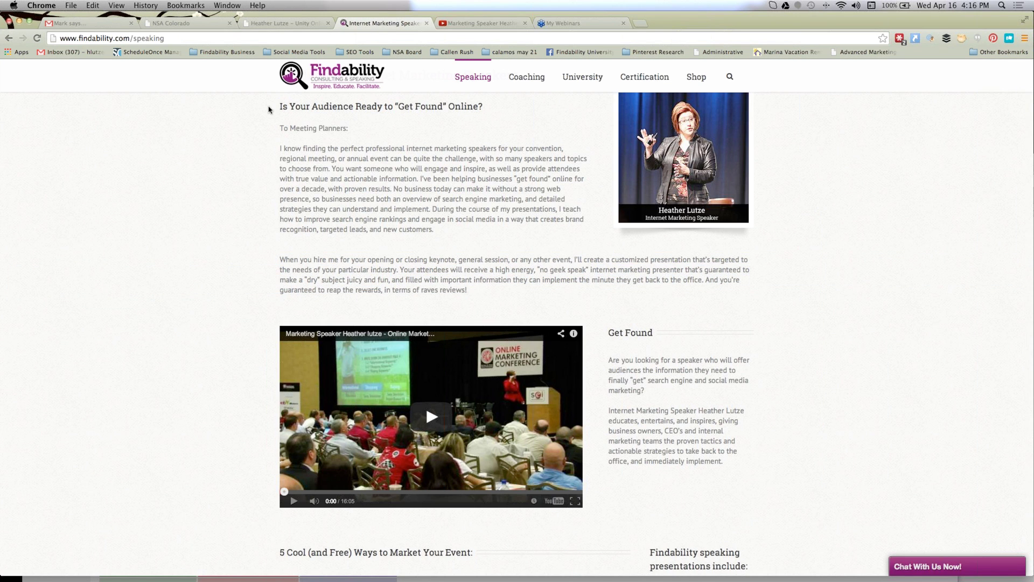
triple_click(430, 275)
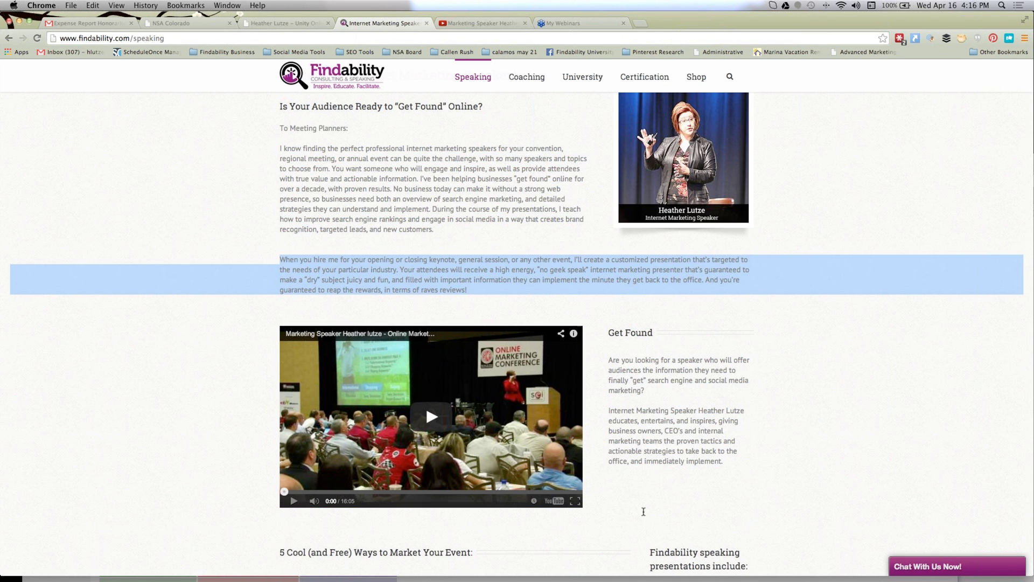
scroll(643, 511, "down", 5)
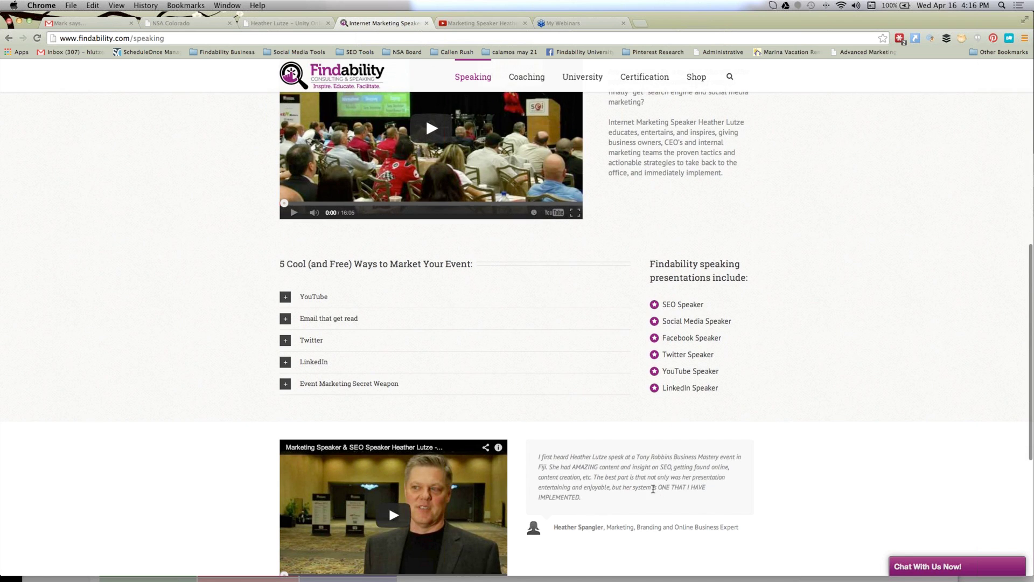
scroll(653, 489, "up", 2)
mouse_move(474, 79)
left_click(486, 170)
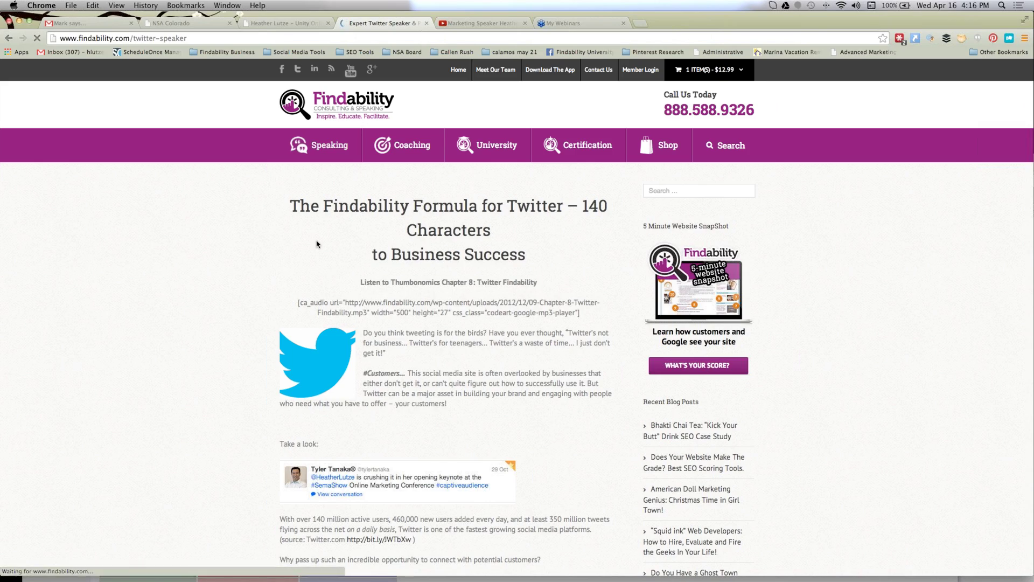
Copy the Twitter program description, starting from its "The Findability Formula for Twitter" heading, and leave the Findability page
left_click_drag(289, 205, 453, 557)
right_click(428, 376)
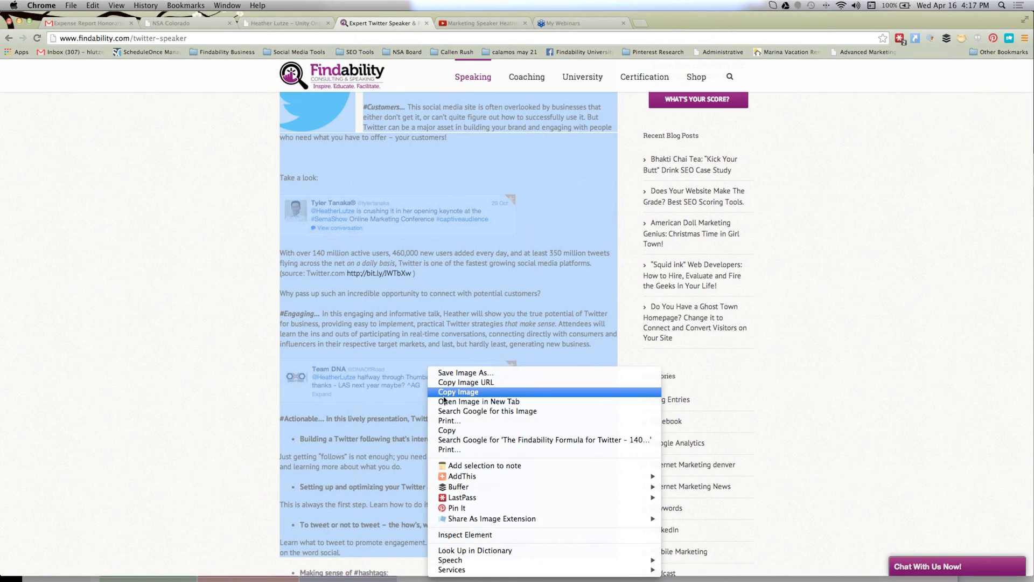
left_click(446, 430)
left_click(286, 23)
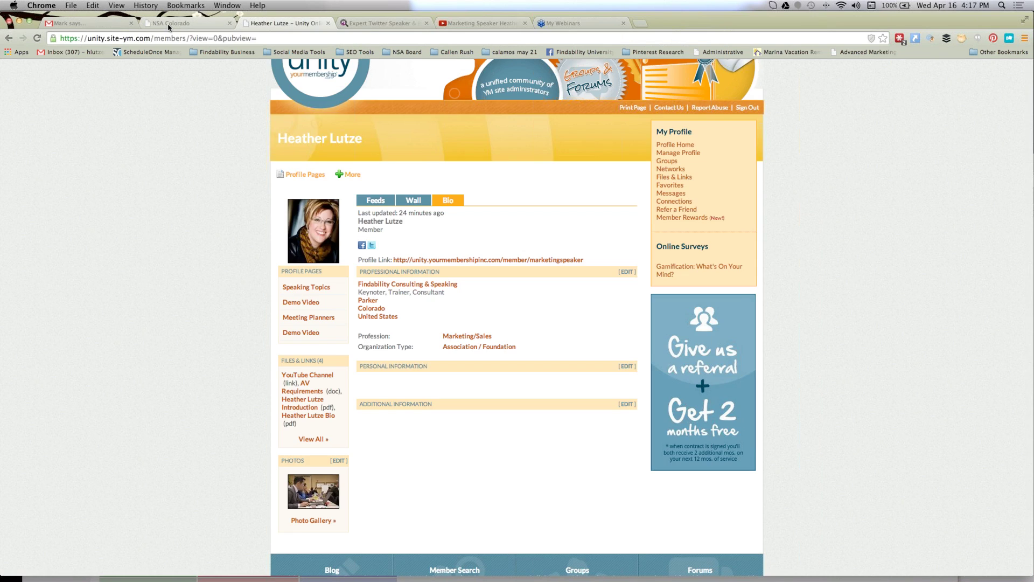
Return to the NSA Colorado editor and replace all Speaking Topics content with the copied Twitter program description
left_click(168, 25)
left_click_drag(589, 492, 363, 371)
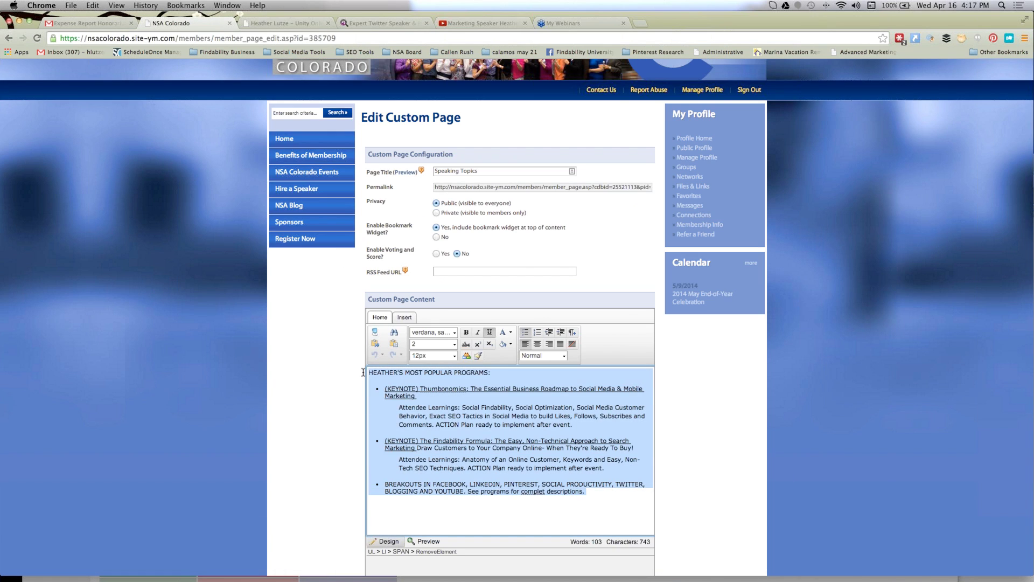
key("super+v")
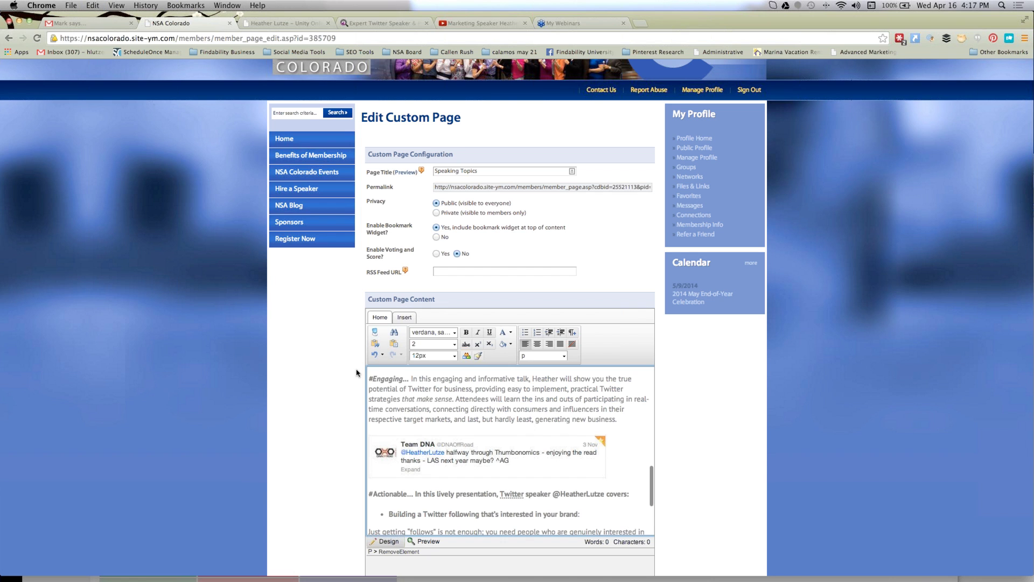
Check the pasted Twitter description, submit the Speaking Topics page, and view the saved page
scroll(434, 441, "down", 6)
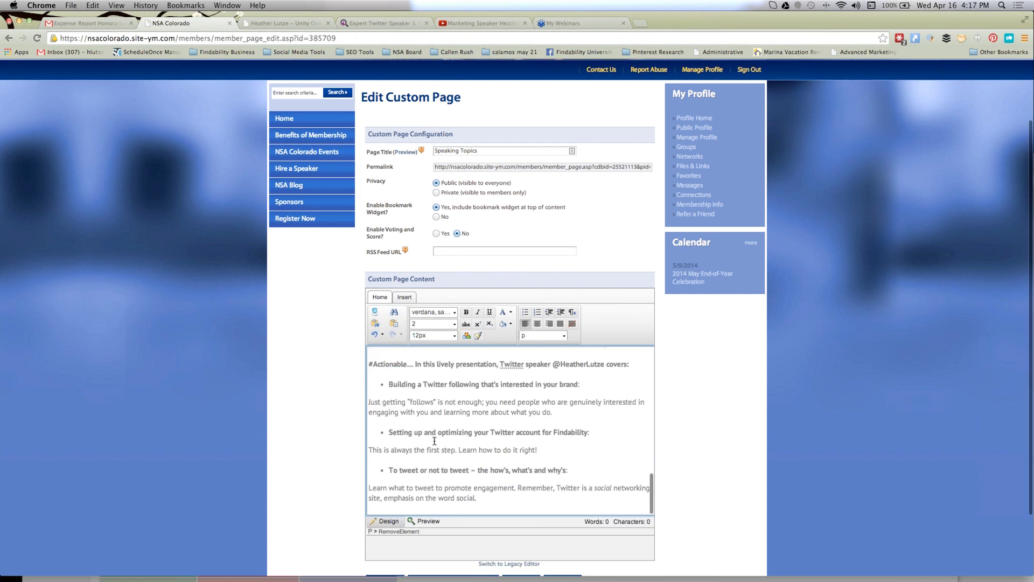
scroll(434, 441, "down", 2)
scroll(431, 401, "up", 5)
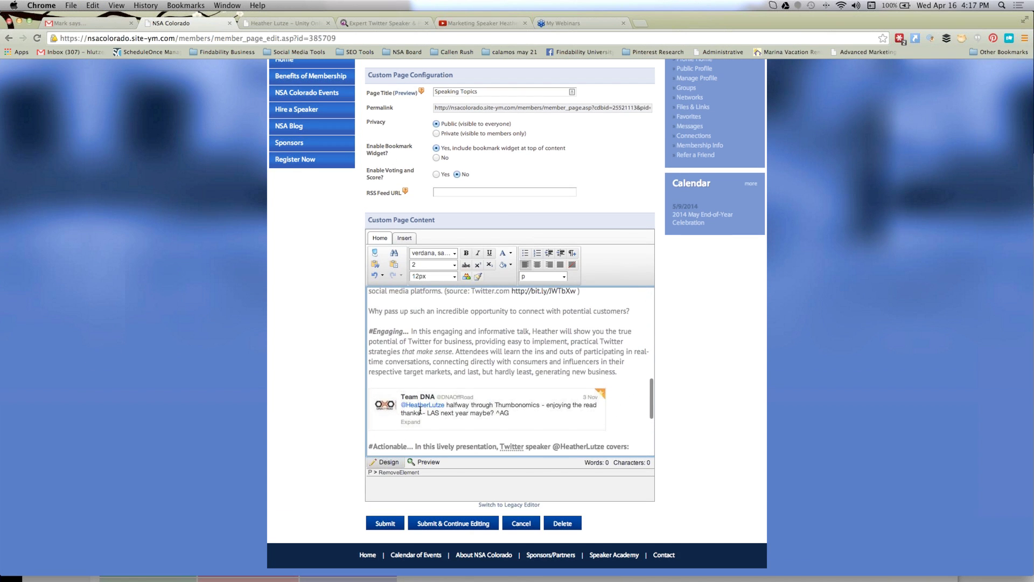
scroll(476, 412, "up", 8)
scroll(476, 412, "up", 7)
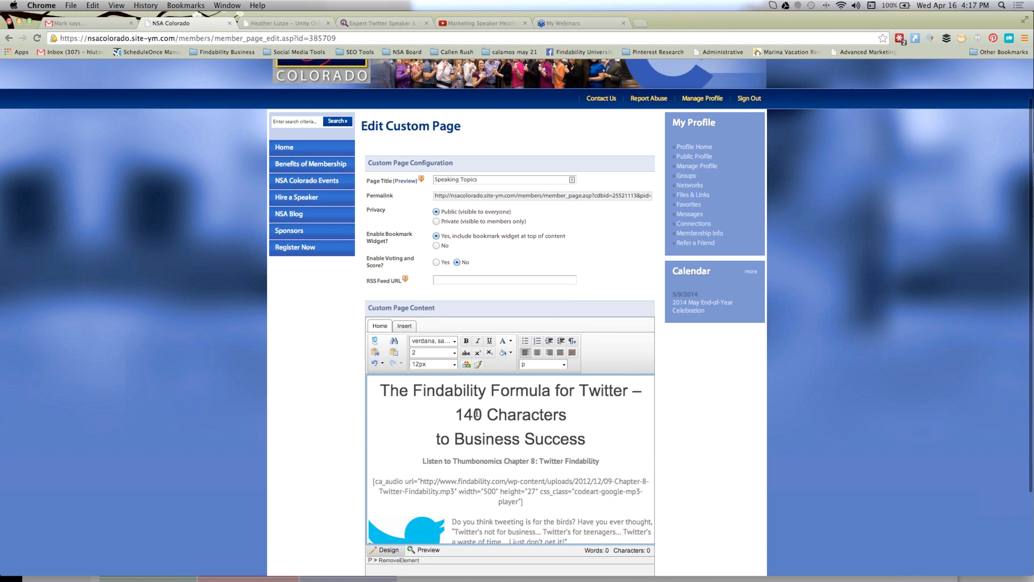
scroll(477, 412, "down", 3)
scroll(333, 479, "down", 1)
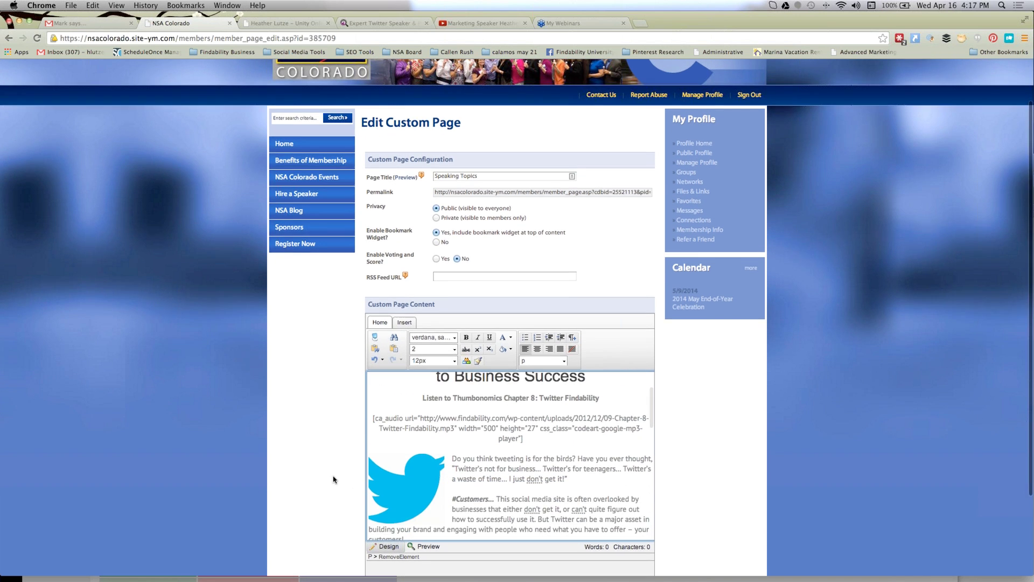
scroll(332, 479, "down", 3)
left_click(381, 502)
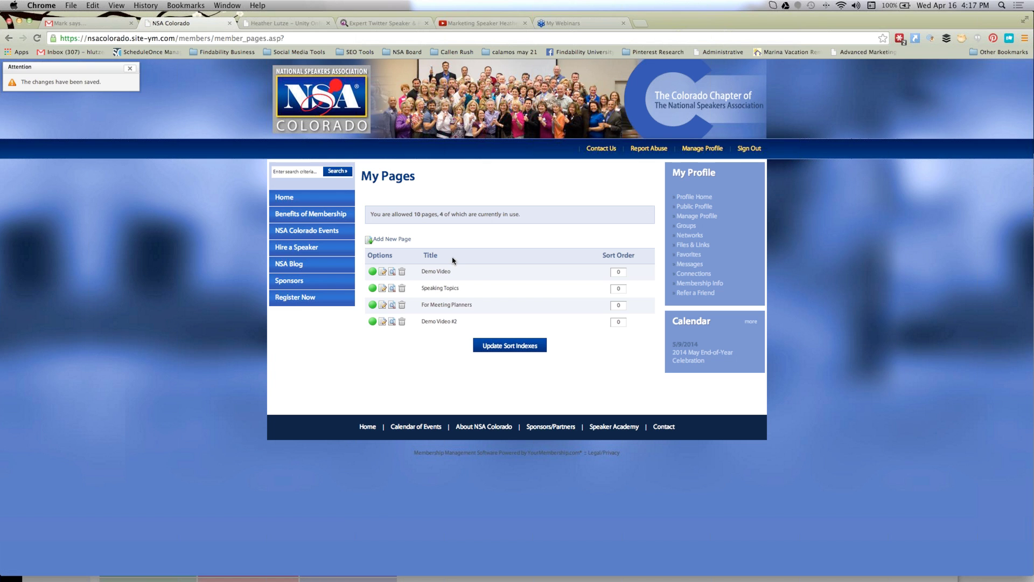
left_click(393, 290)
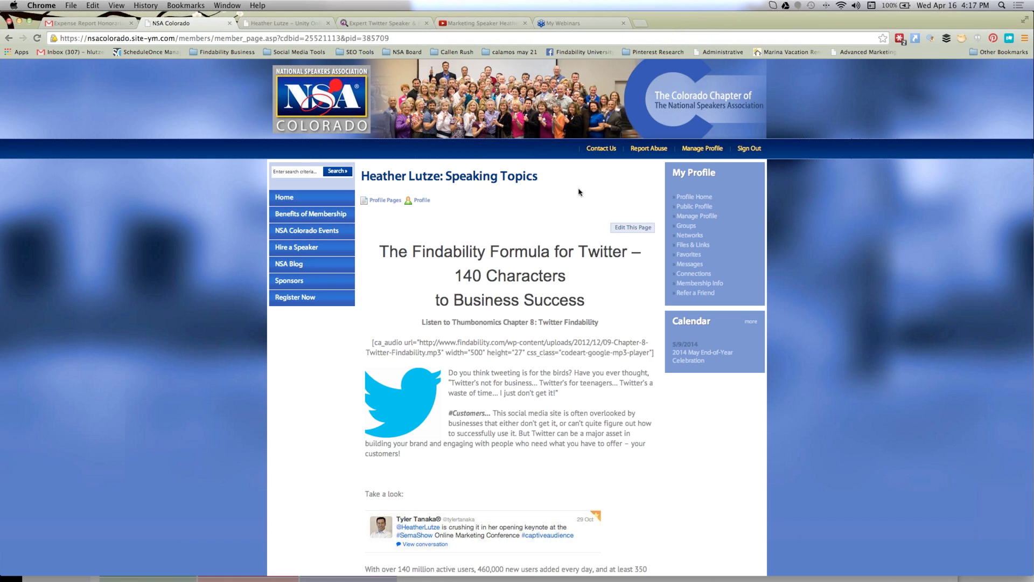
mouse_move(388, 203)
Go to the profile's blog management and begin creating a new blog
left_click(696, 217)
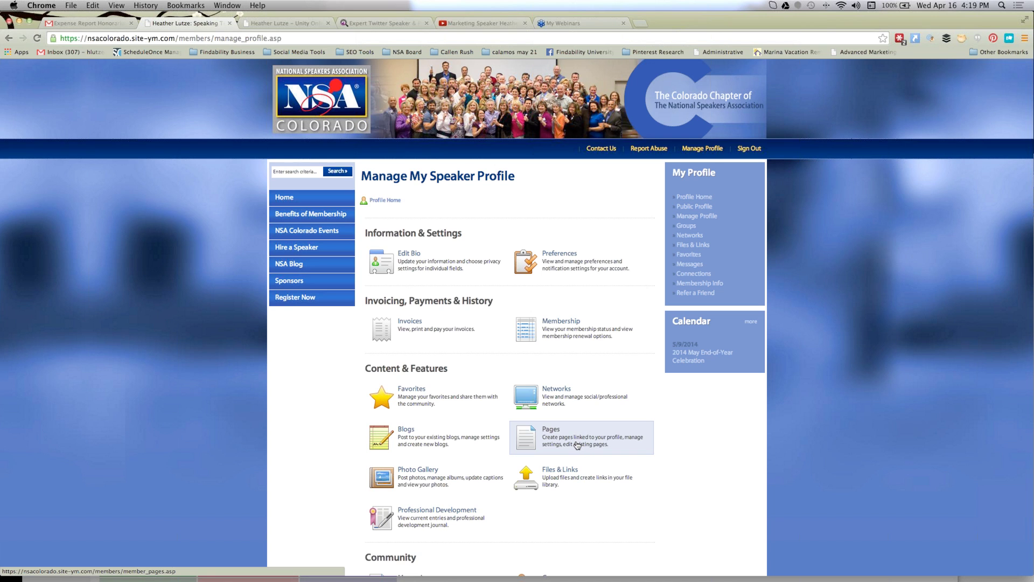
left_click(426, 439)
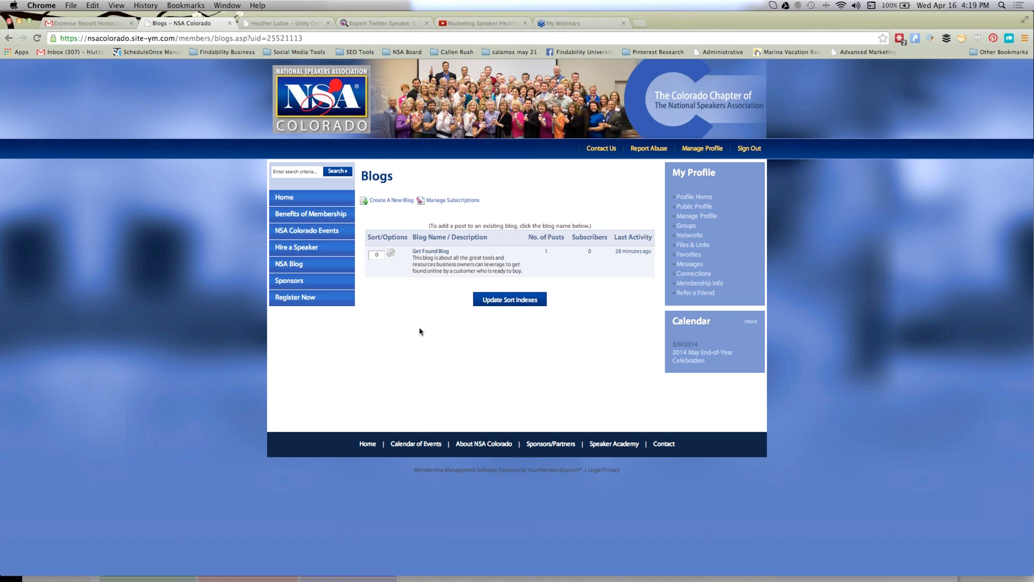
left_click(392, 201)
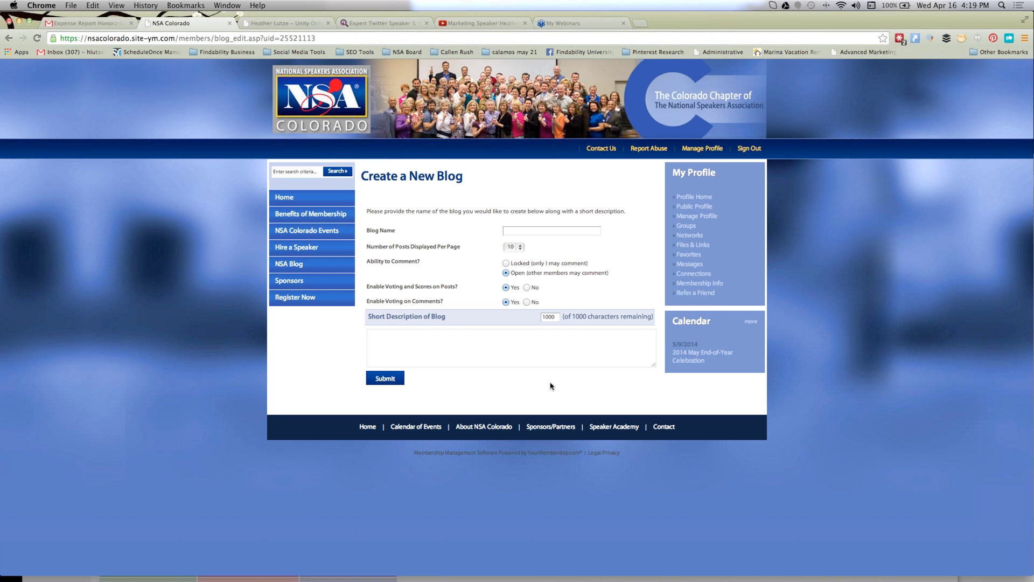
Name the new blog "Blog #2", describe it as "This is my blog", and submit it
left_click(525, 231)
type("Blog")
type(" #1")
key("BackSpace")
type("2")
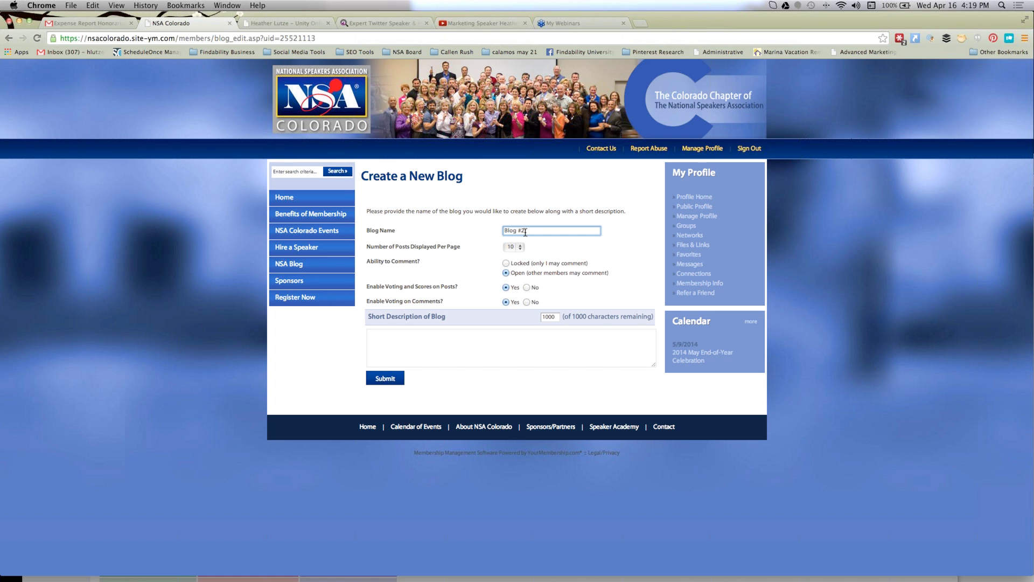
left_click(499, 346)
type("This is my b")
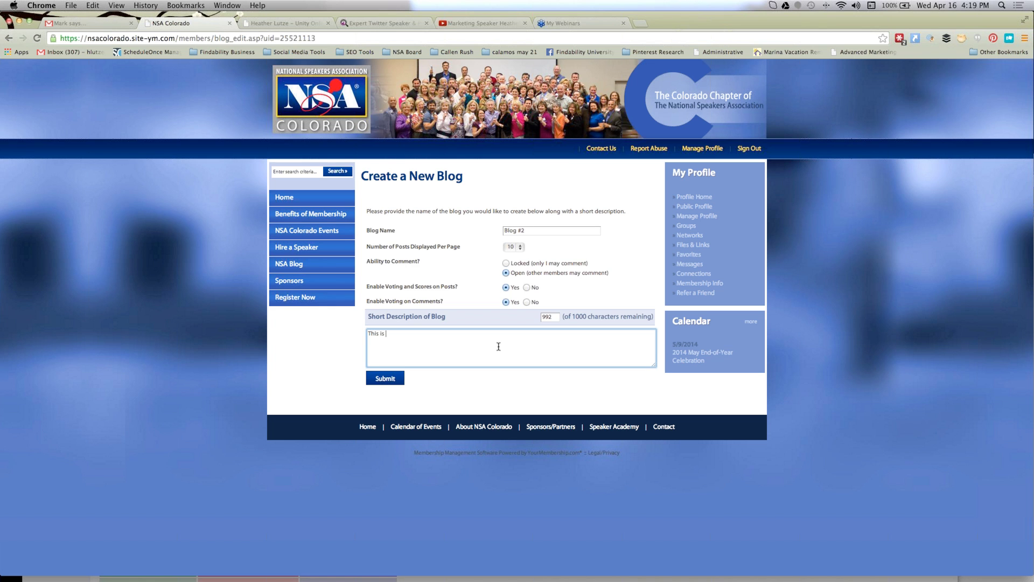
type("log")
left_click(390, 380)
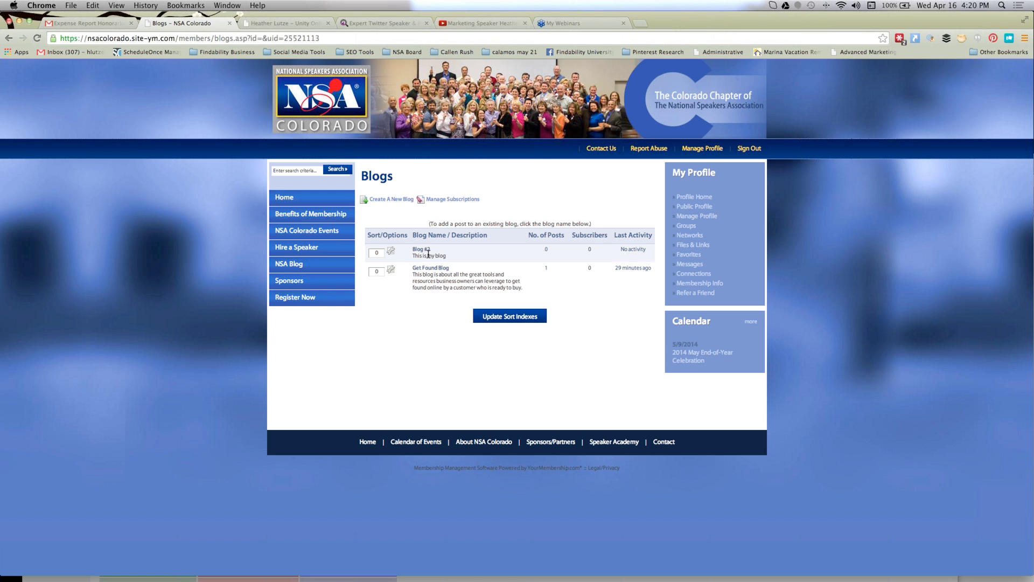
Look over the existing Bhakti Chai Tea post in the Get Found Blog and start a new post there
left_click(426, 270)
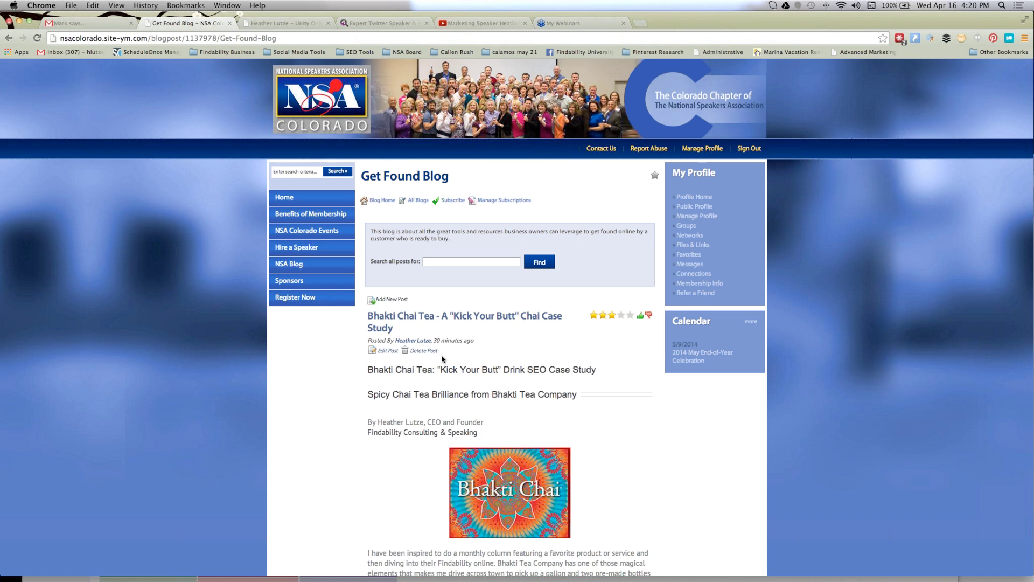
scroll(442, 358, "down", 1)
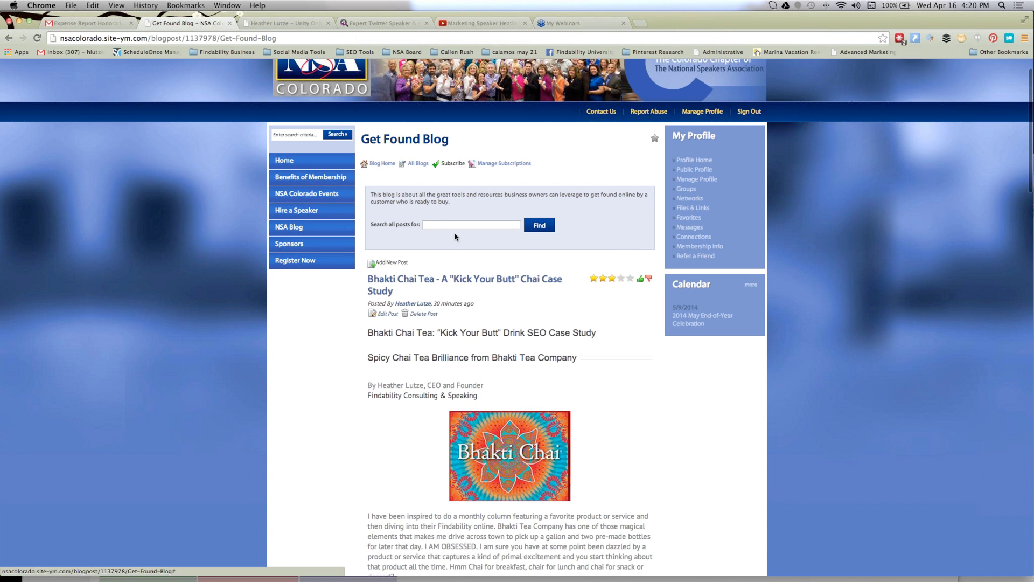
scroll(572, 355, "down", 5)
scroll(572, 356, "down", 5)
scroll(573, 355, "up", 10)
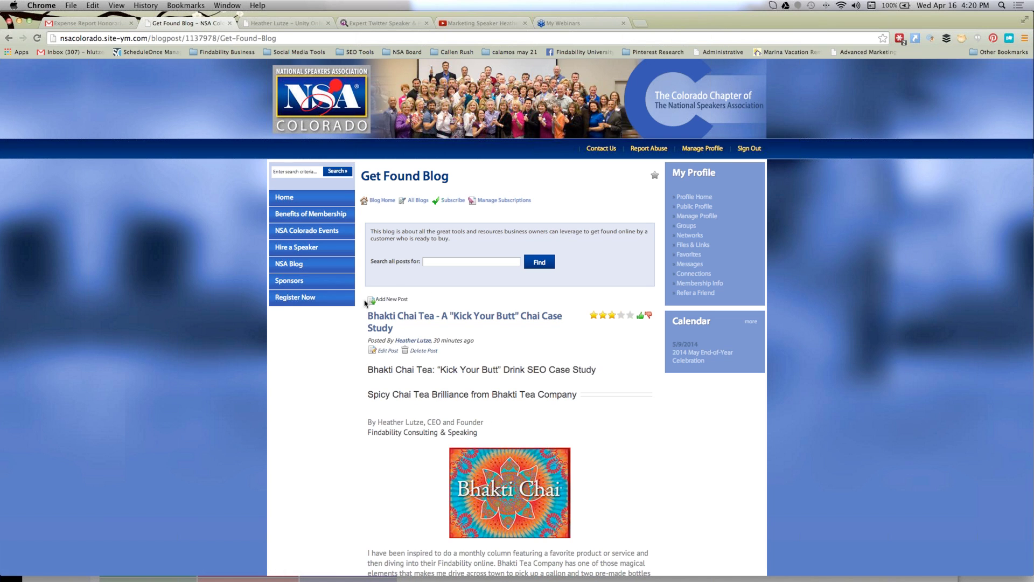
left_click(390, 300)
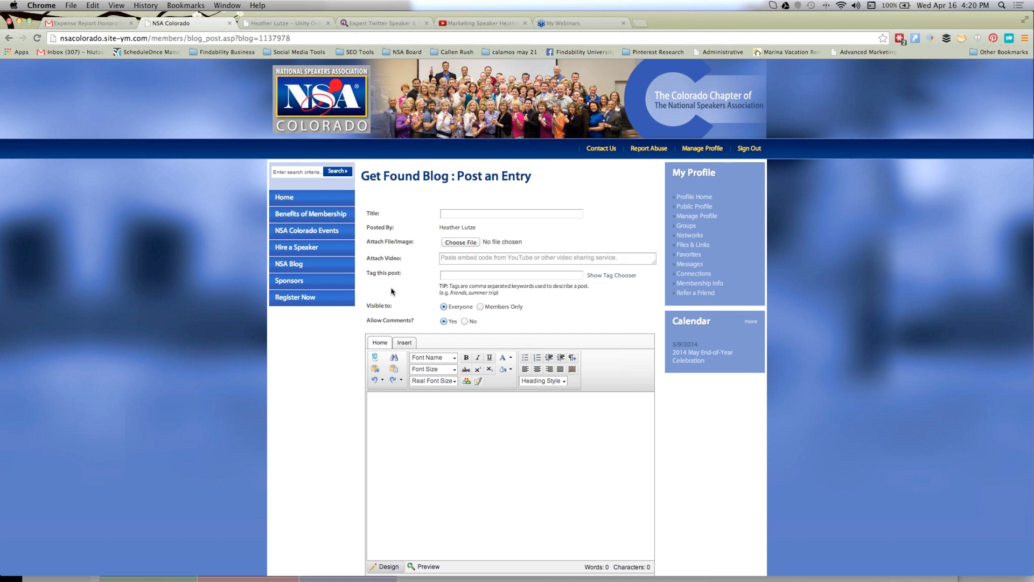
left_click(449, 214)
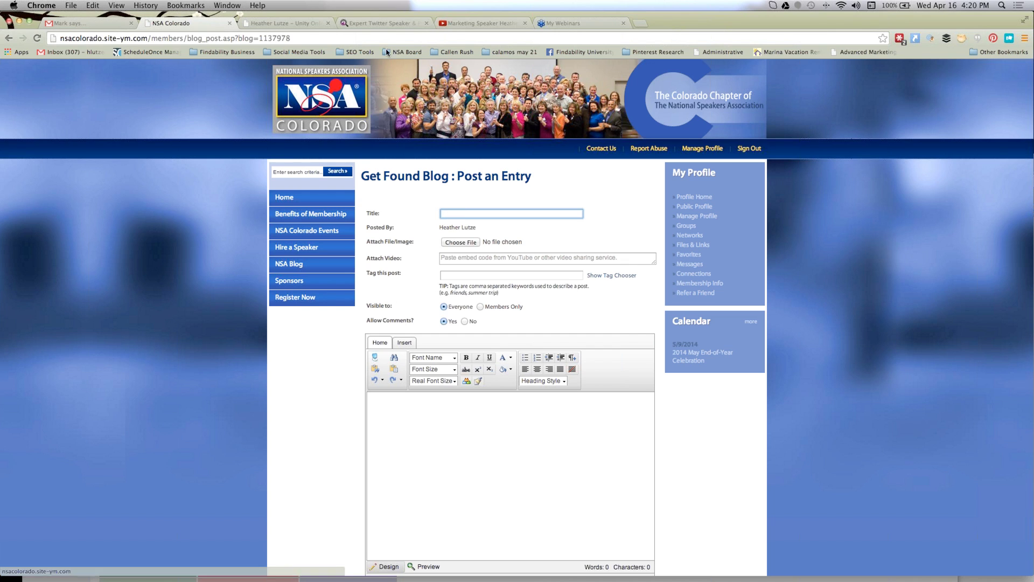
Switch to the Findability site and open the recent post Bhakti Chai Tea: "Kick Your Butt" Drink SEO Case Study
key("ctrl+Tab")
key("ctrl+Tab")
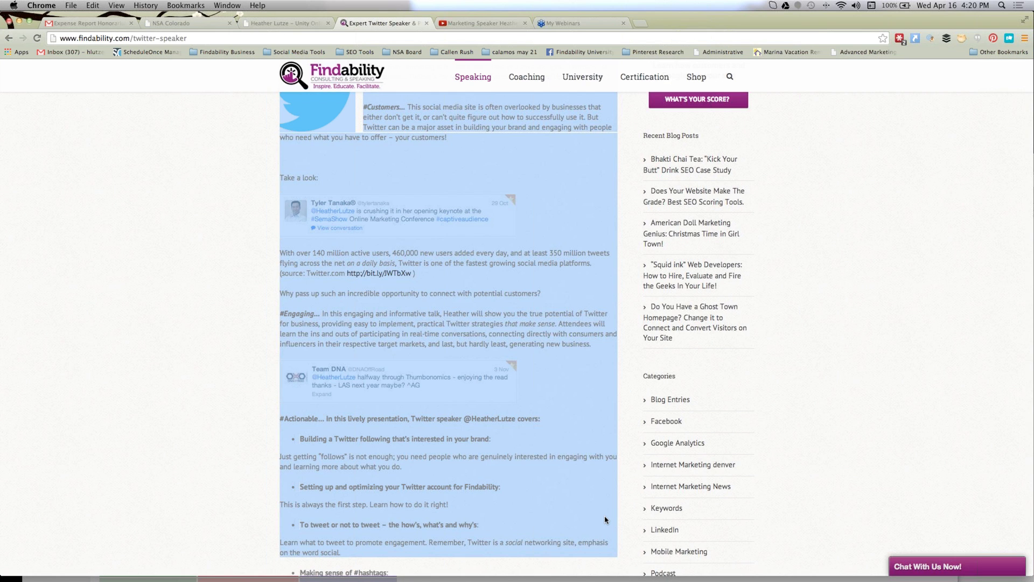
scroll(604, 520, "down", 10)
scroll(605, 520, "down", 5)
left_click(671, 429)
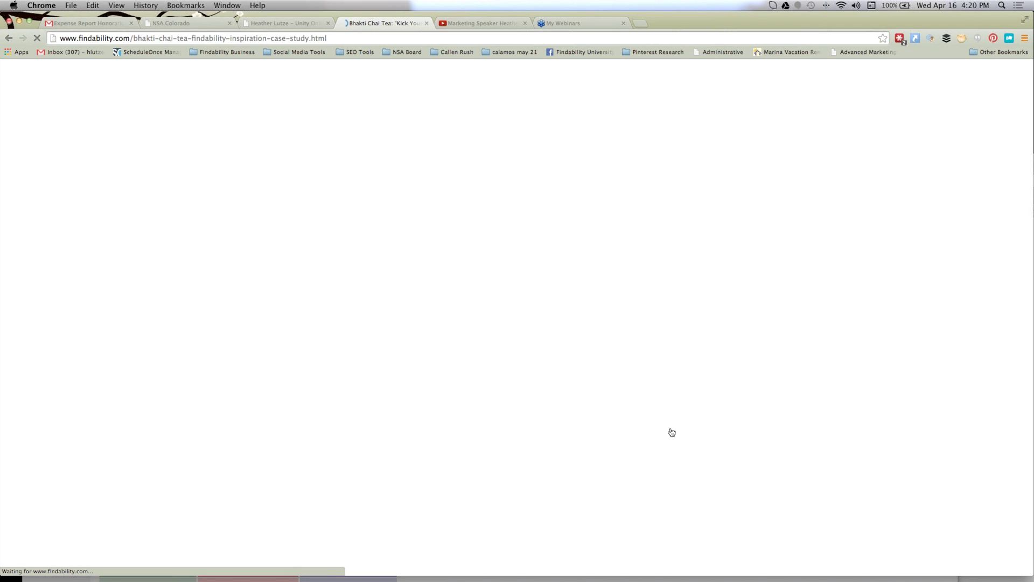
Copy the post's opening section, from the "Spicy Chai Tea Brilliance from Bhakti Tea Company" heading through the second full paragraph
scroll(491, 464, "down", 3)
left_click_drag(442, 501, 286, 218)
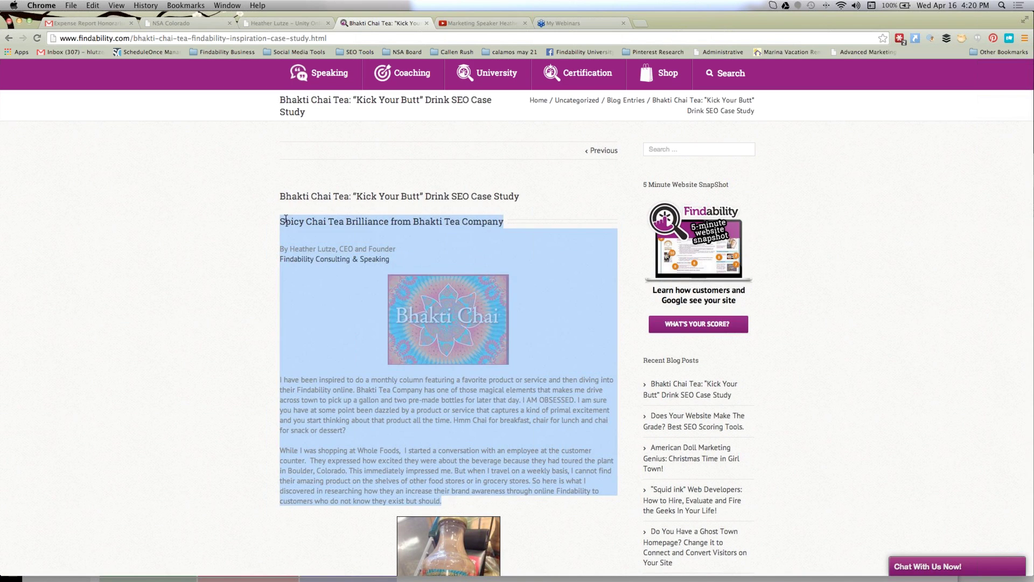
right_click(286, 217)
left_click(335, 225)
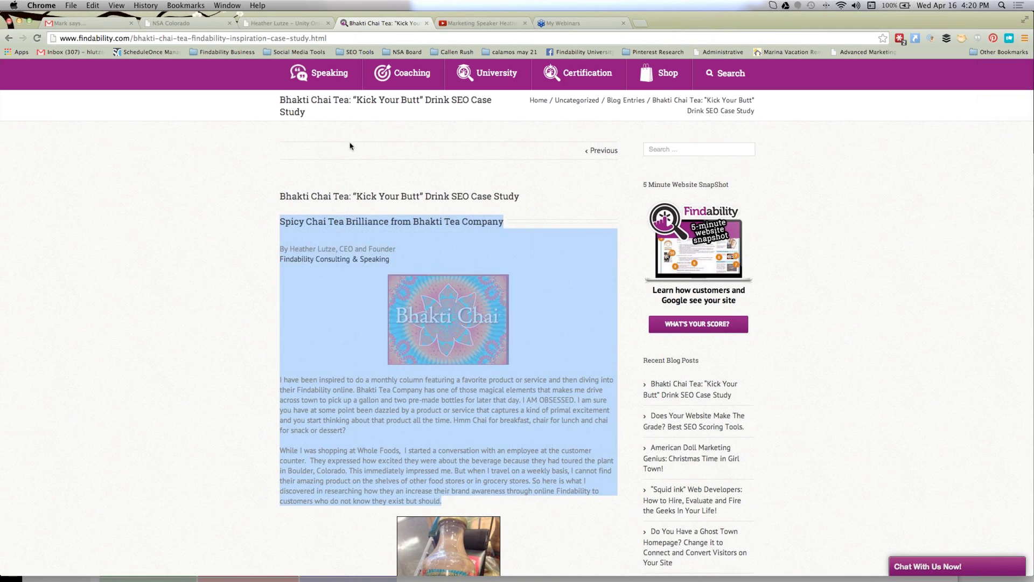
Paste the copied Bhakti Chai excerpt into the body of the new Get Found Blog post and look it over
left_click(183, 23)
left_click(410, 406)
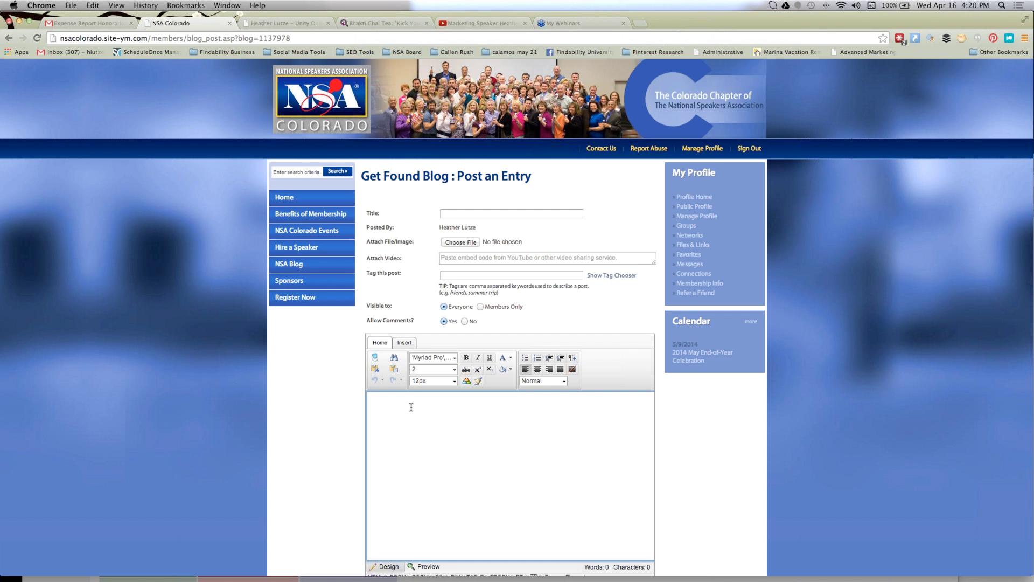
right_click(425, 408)
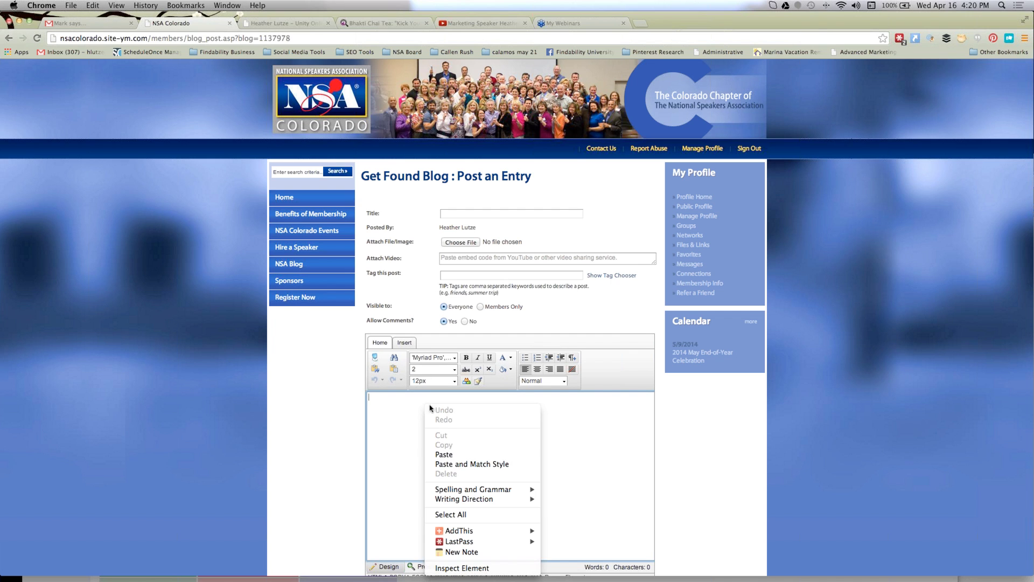
left_click(439, 455)
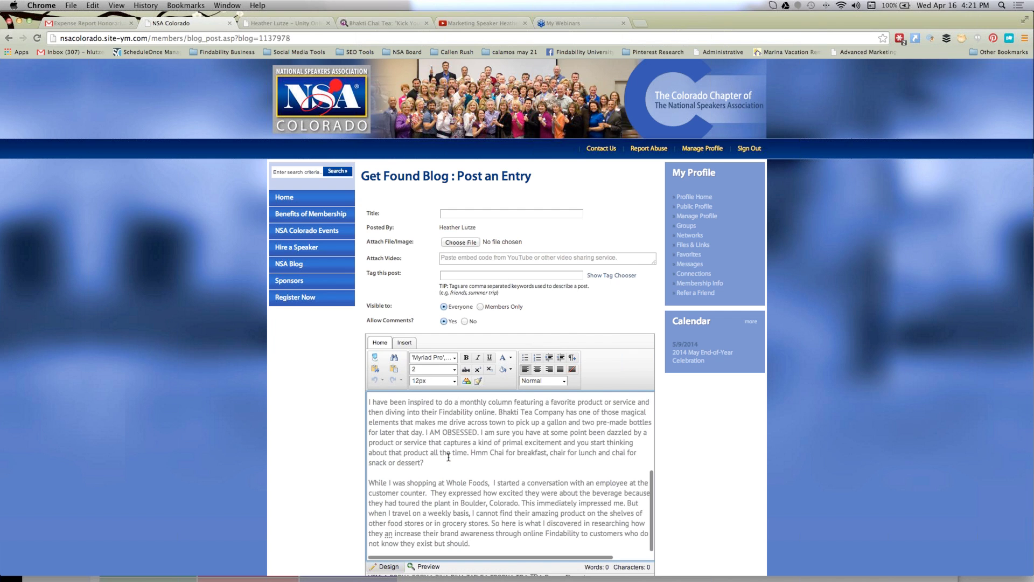
scroll(448, 456, "up", 3)
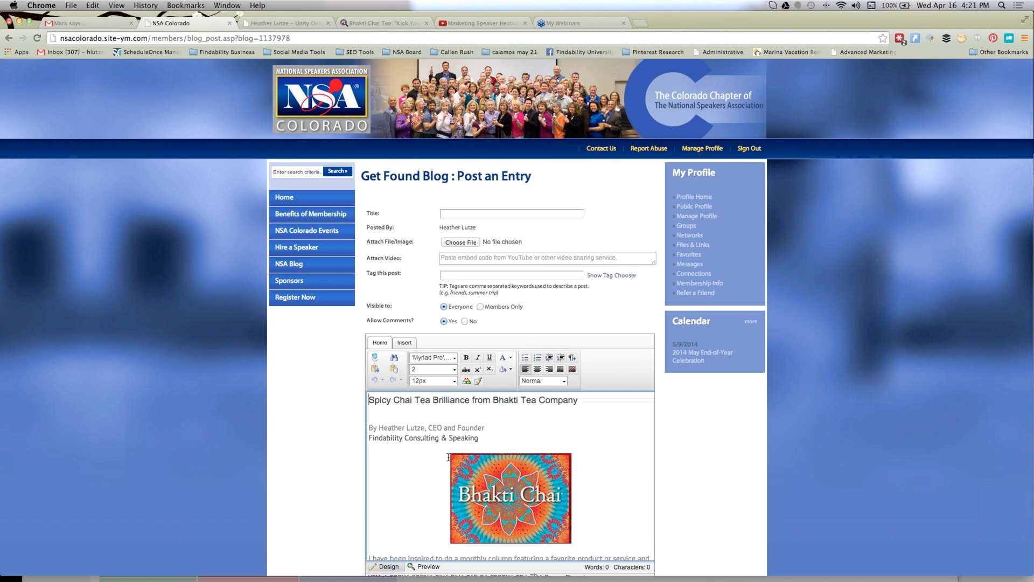
scroll(448, 457, "down", 10)
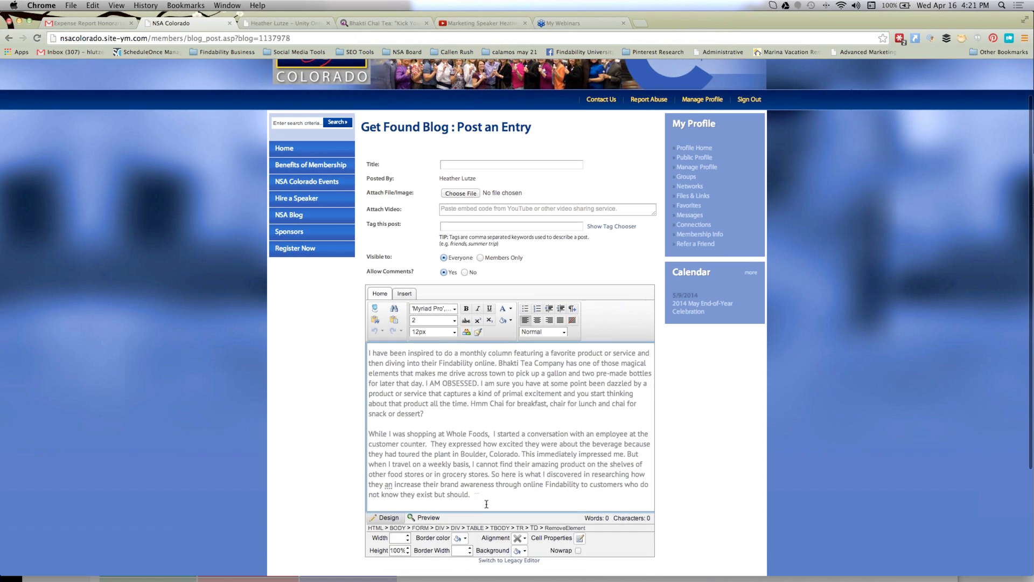
Add the line "Read more here!" below the last paragraph of the pasted excerpt
left_click(487, 503)
scroll(488, 500, "down", 1)
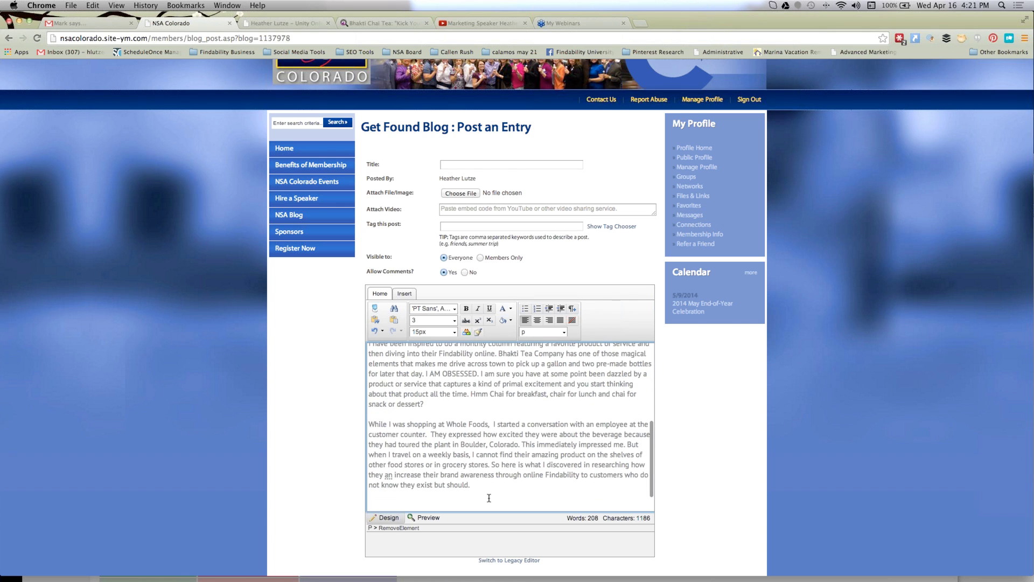
type("Read more here!")
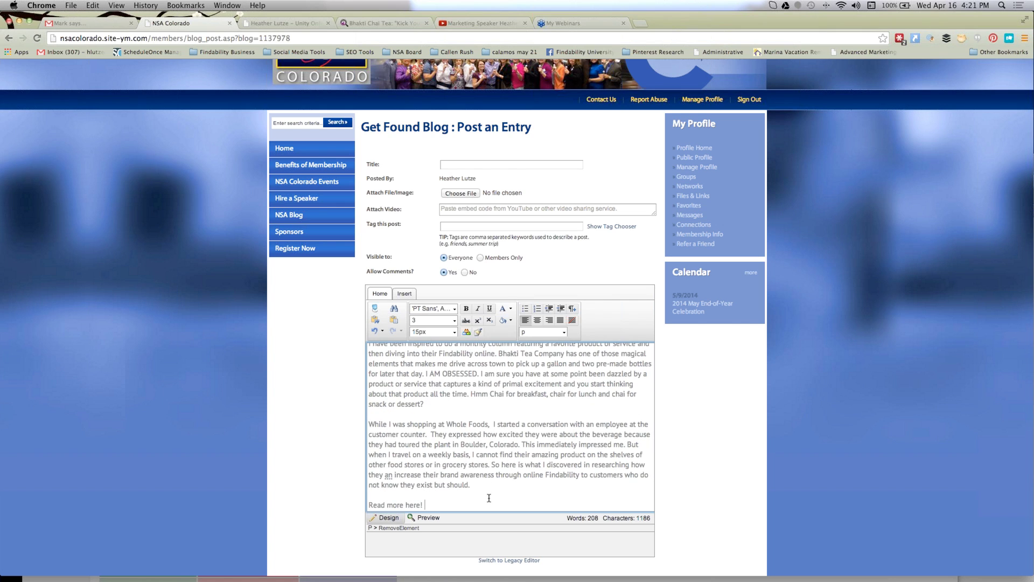
Start inserting a hyperlink on the "Read more here!" text
left_click_drag(432, 505, 365, 504)
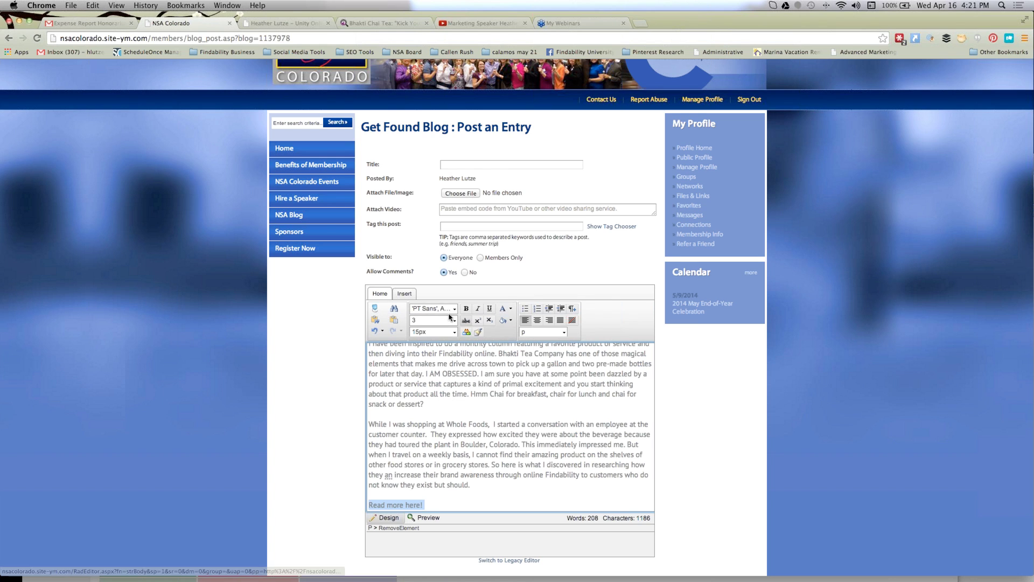
left_click(405, 294)
left_click(429, 311)
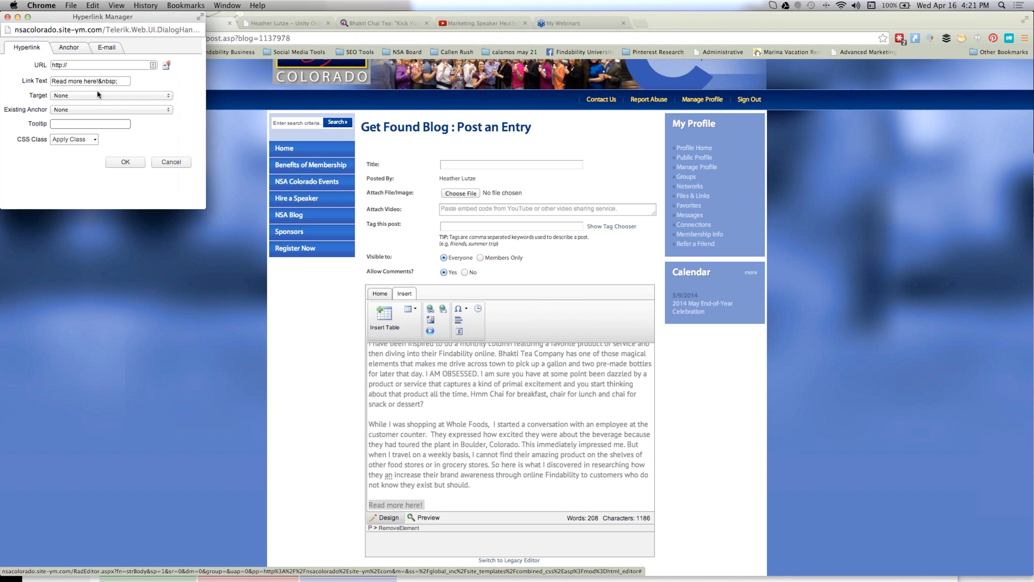
Copy the web address of the Bhakti Chai Tea case study on the Findability site
left_click(410, 29)
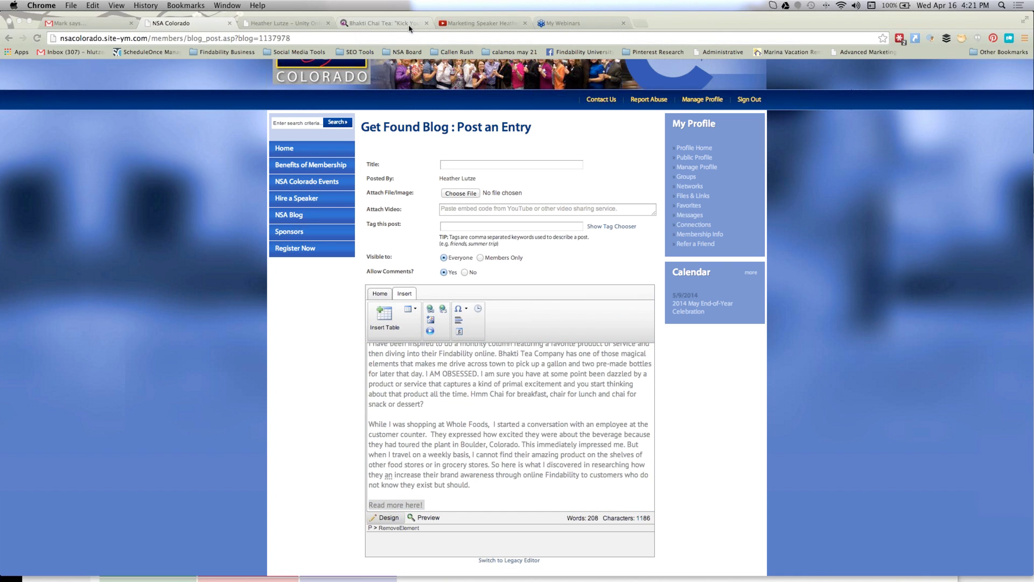
left_click(399, 24)
left_click(332, 39)
right_click(307, 39)
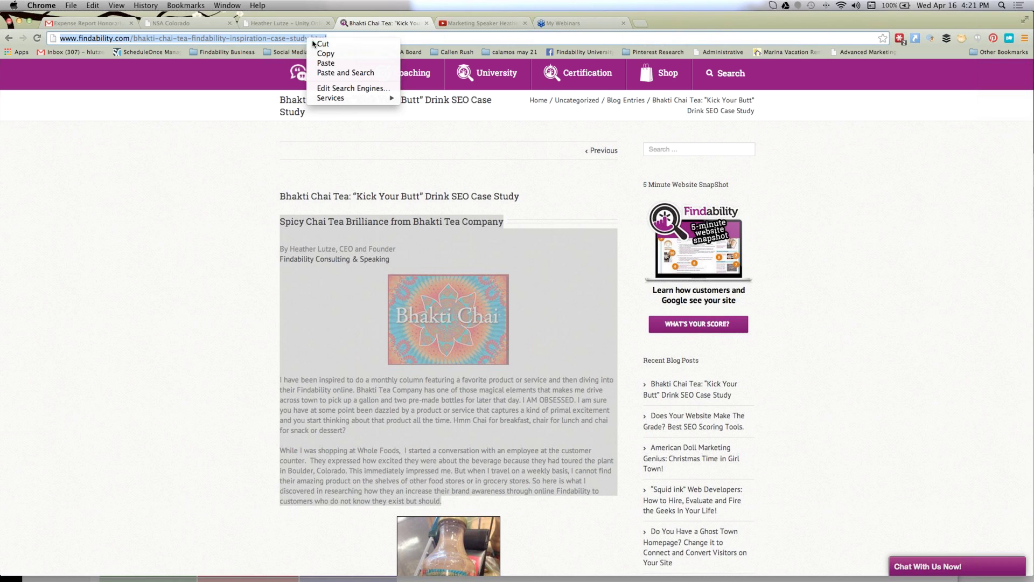
left_click(353, 56)
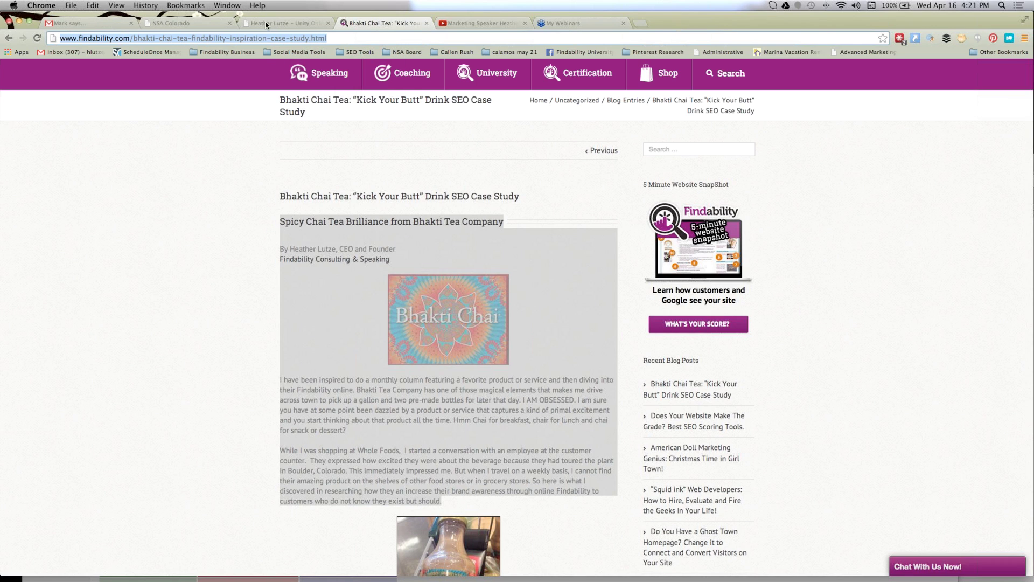
Link the "Read more here!" text in the blog post to the copied Bhakti Chai Tea case study address
left_click(177, 25)
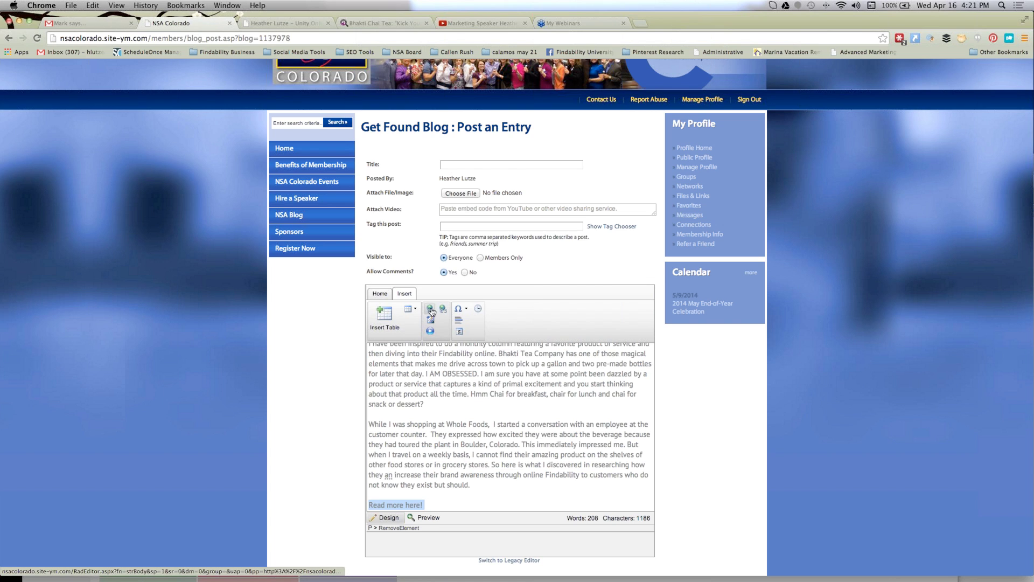
left_click(430, 310)
left_click(65, 65)
key("super+v")
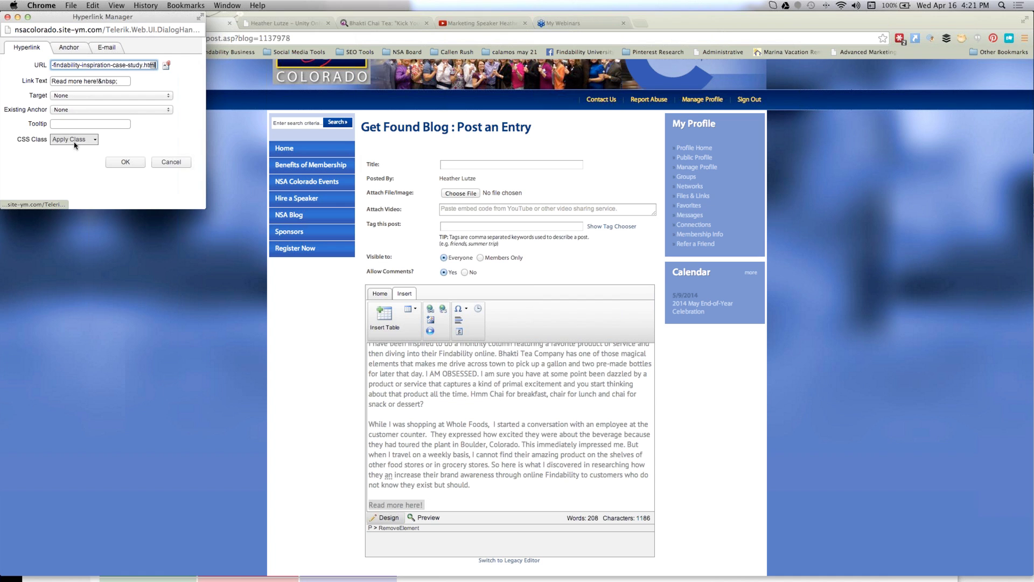
left_click(125, 161)
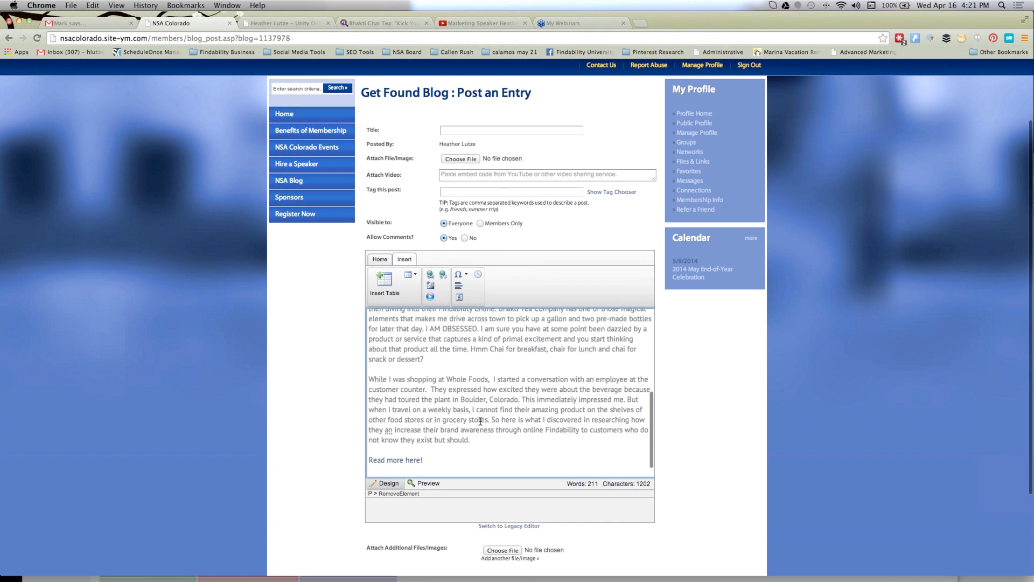
Title the blog post 'Bhakti Chai Tea - A "Kick Your Butt" Chai Case Study' and submit it with a personal wall entry
scroll(396, 374, "down", 10)
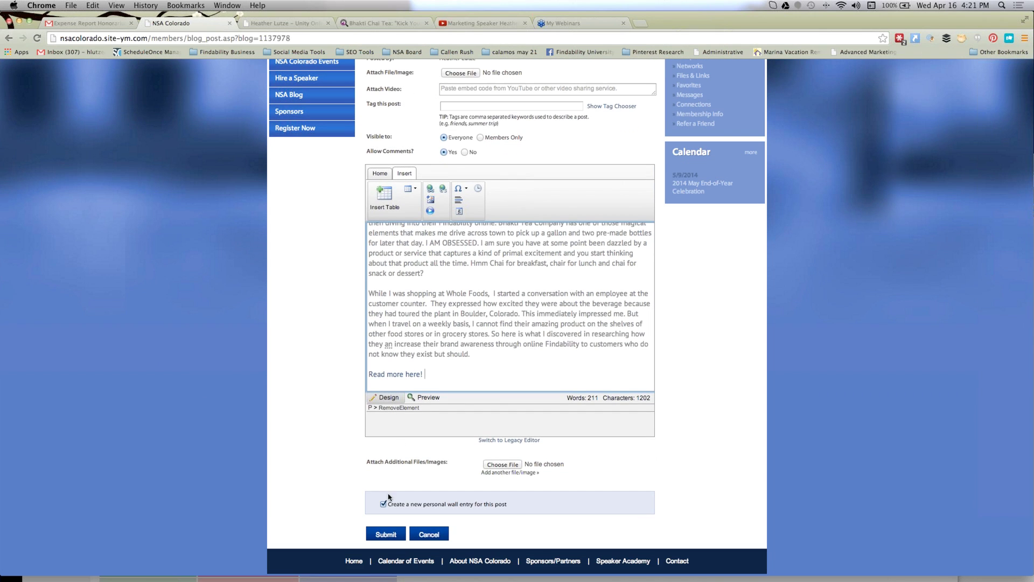
left_click(387, 535)
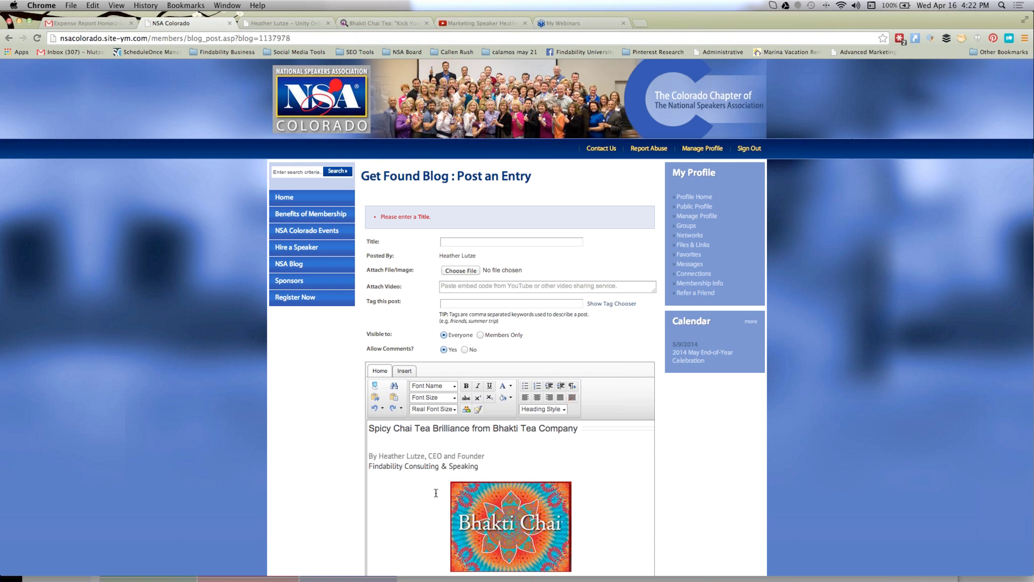
left_click(463, 241)
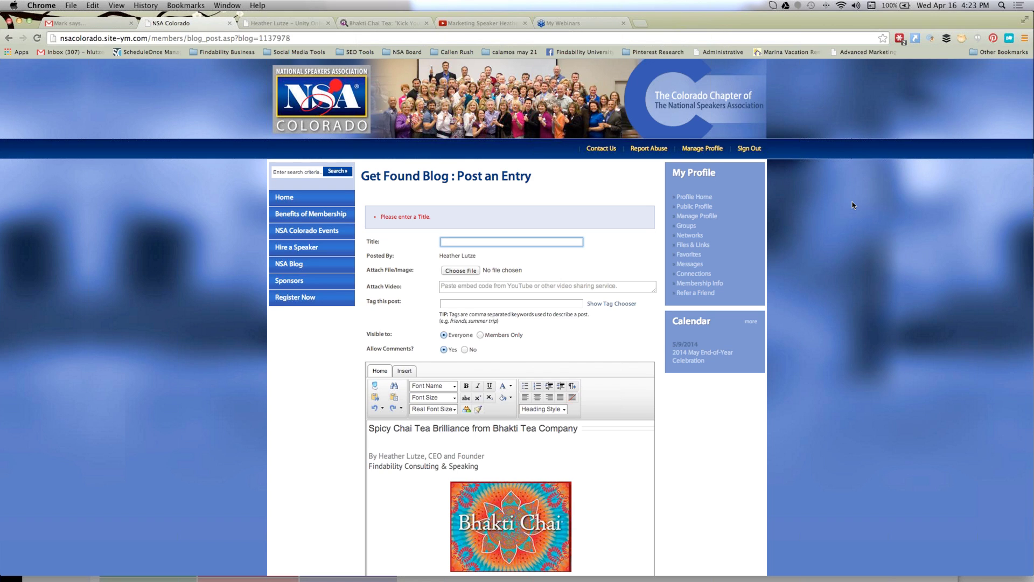
left_click(560, 241)
left_click(568, 251)
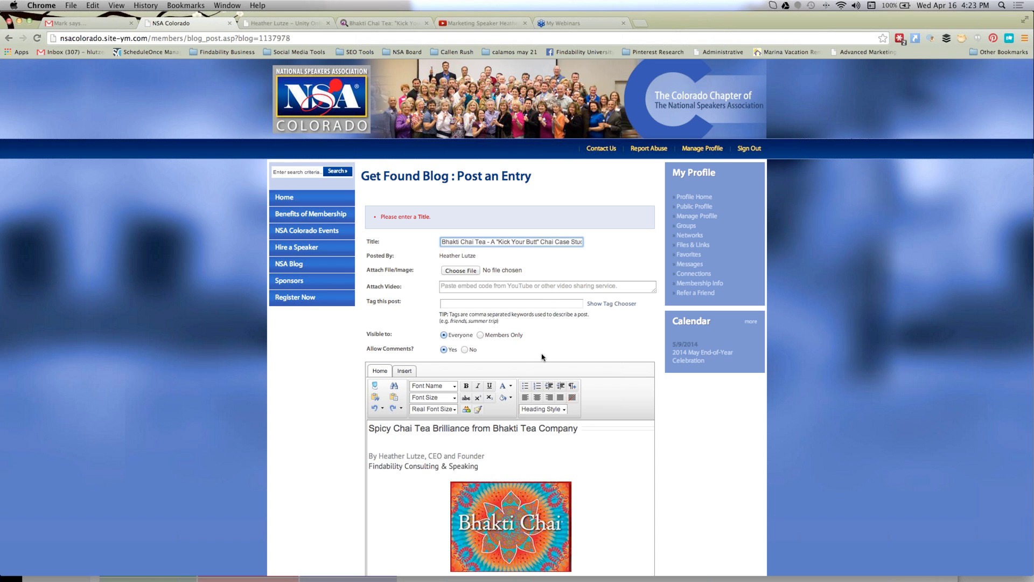
scroll(695, 481, "down", 6)
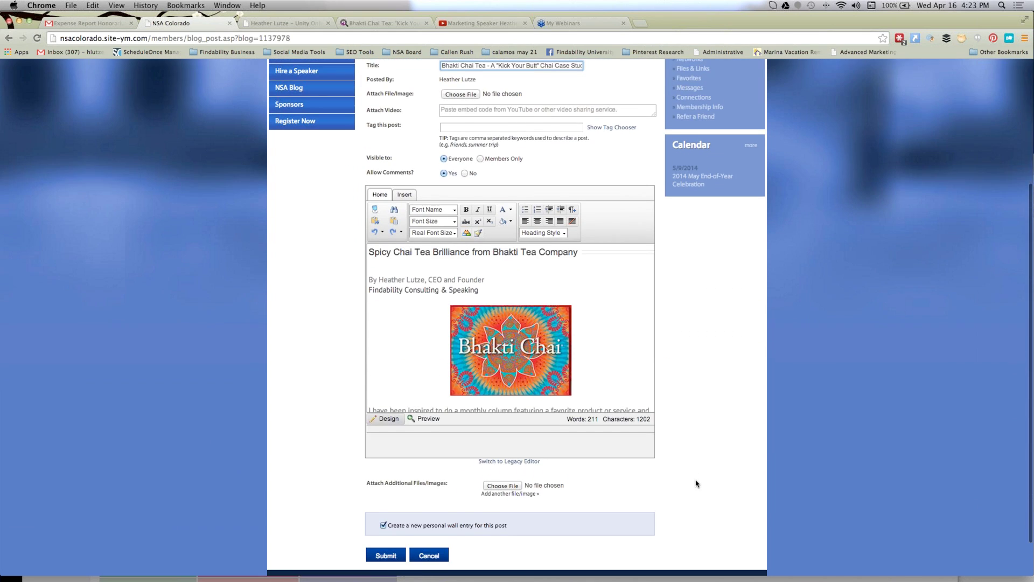
left_click(384, 548)
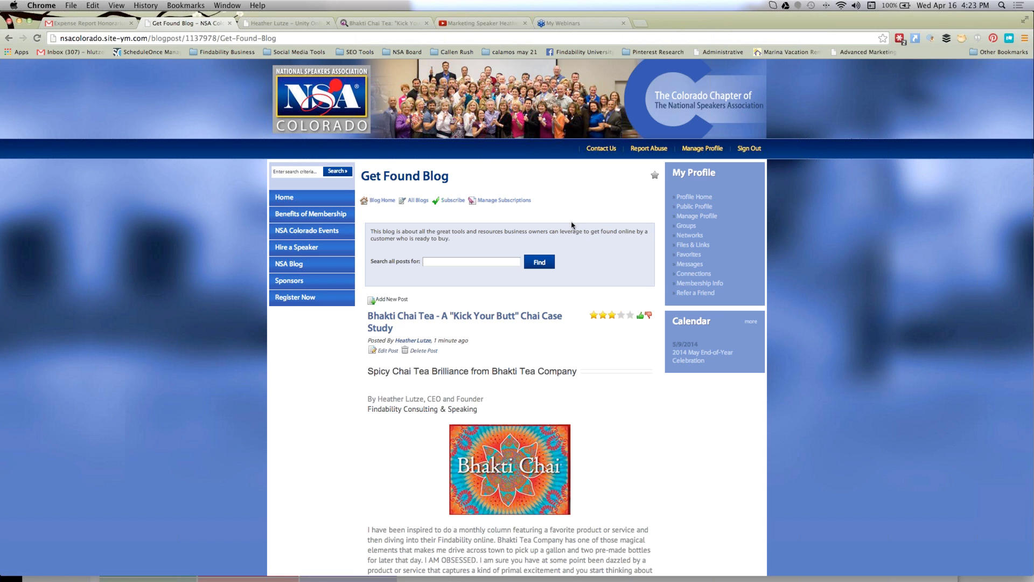
Open the speaker profile's bio for editing and review which speaking categories are selected
left_click(704, 216)
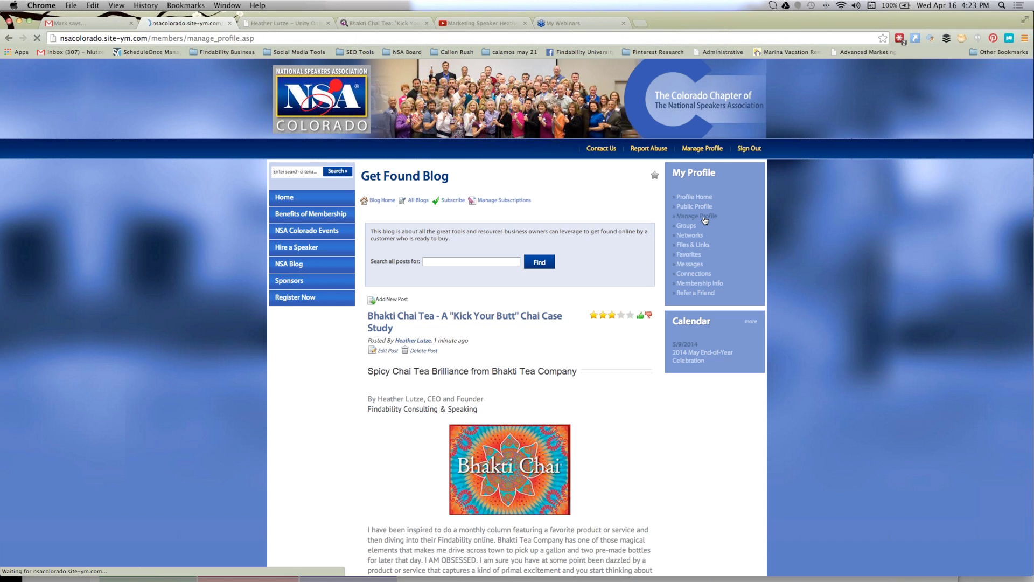
left_click(412, 261)
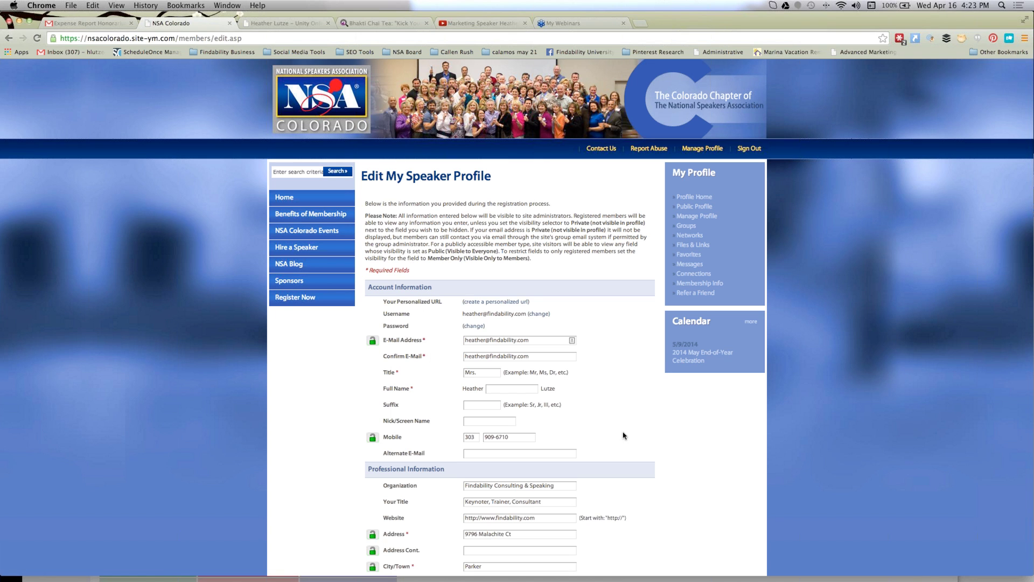
scroll(629, 439, "down", 1)
scroll(629, 439, "down", 10)
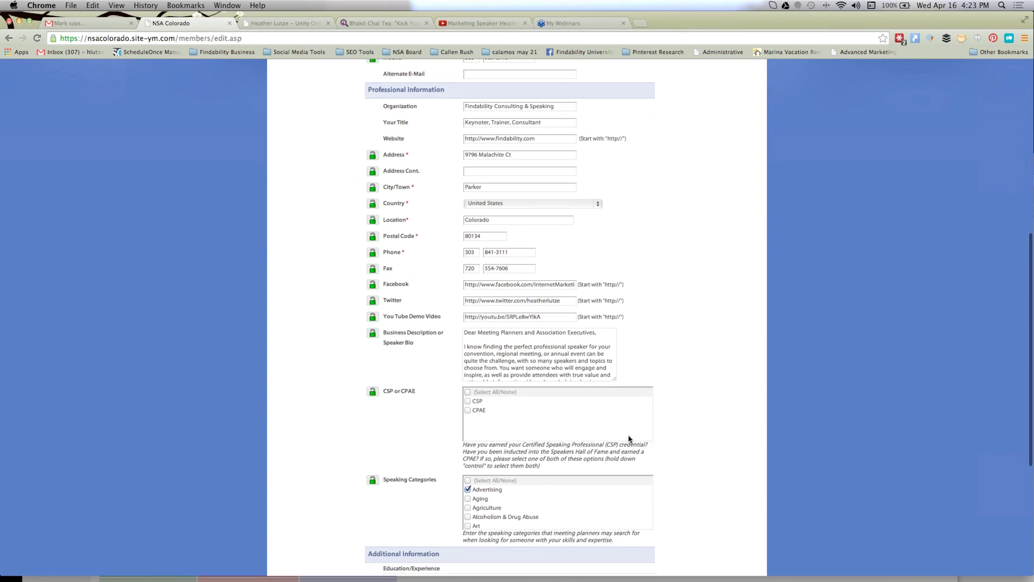
scroll(520, 449, "up", 5)
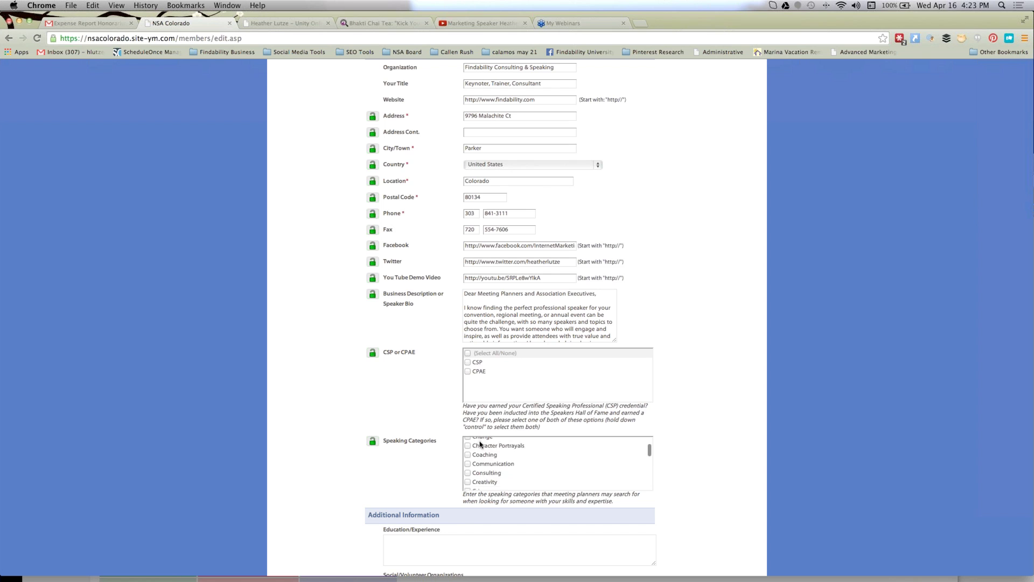
scroll(481, 444, "up", 3)
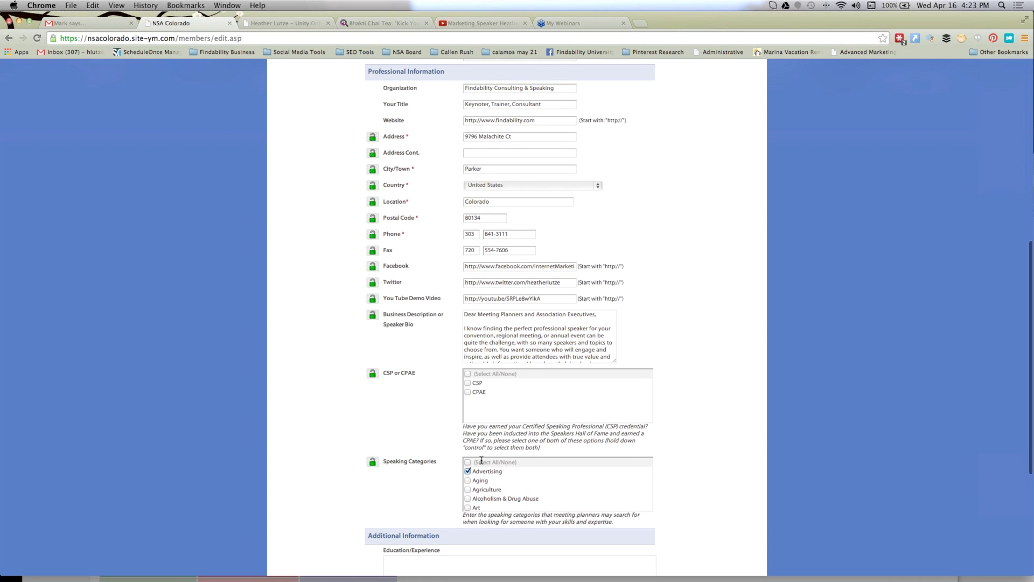
scroll(485, 482, "down", 3)
scroll(507, 485, "down", 1)
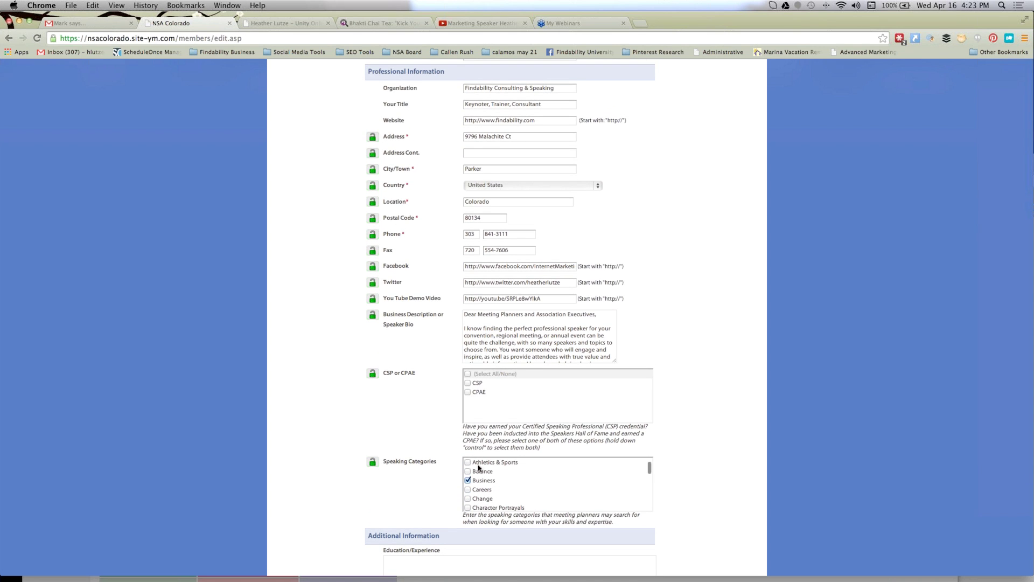
scroll(386, 486, "down", 2)
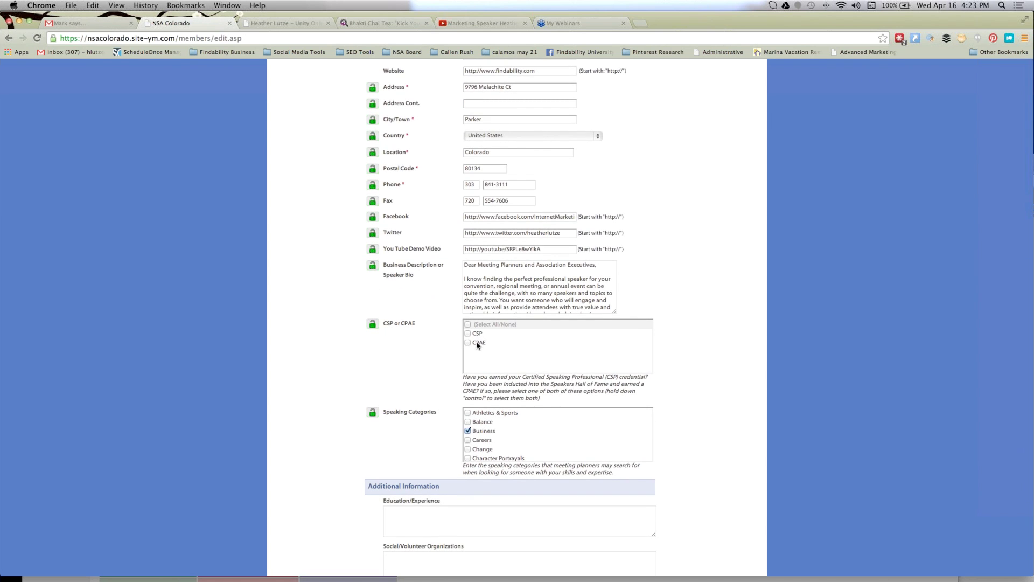
scroll(501, 426, "down", 5)
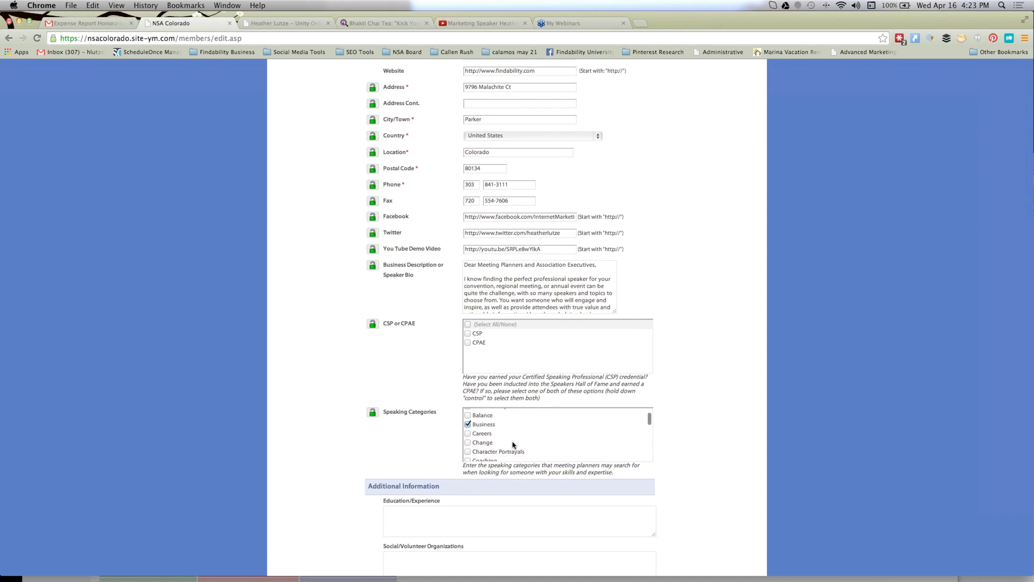
scroll(501, 426, "down", 10)
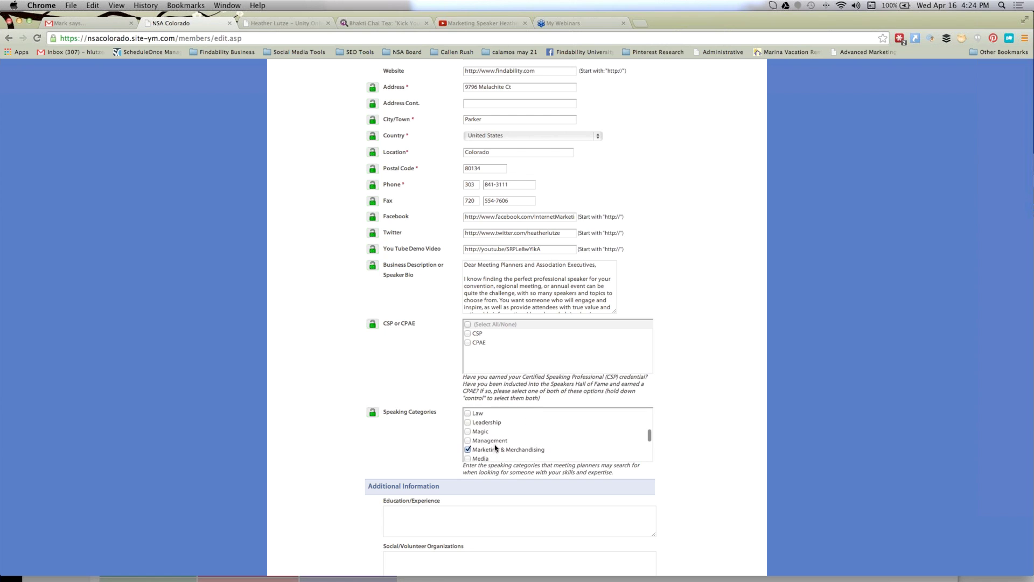
scroll(496, 447, "down", 3)
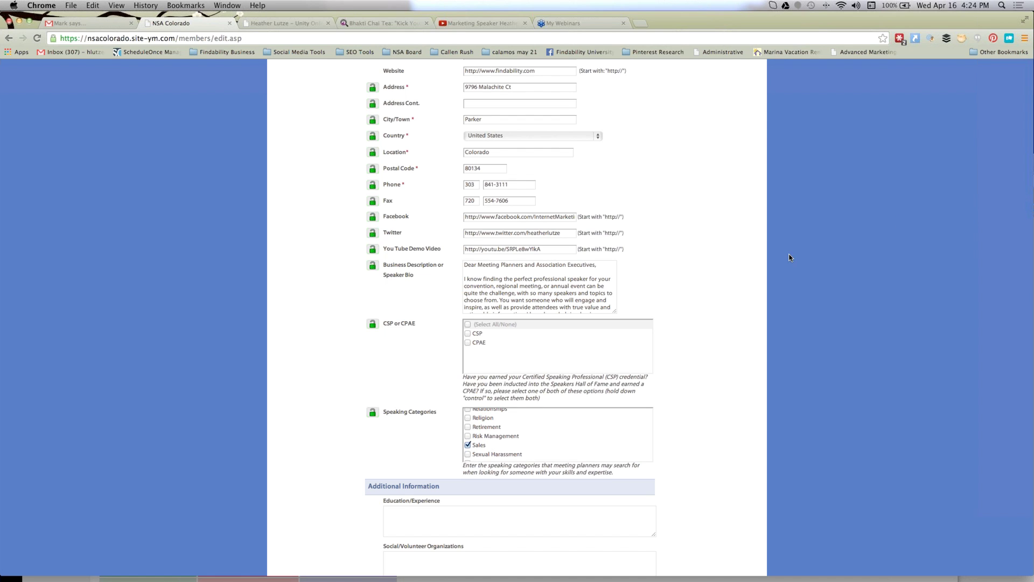
Look over the Additional Information fields at the end of the speaker profile form
scroll(486, 432, "down", 3)
scroll(486, 432, "down", 10)
scroll(522, 267, "up", 8)
scroll(522, 266, "up", 3)
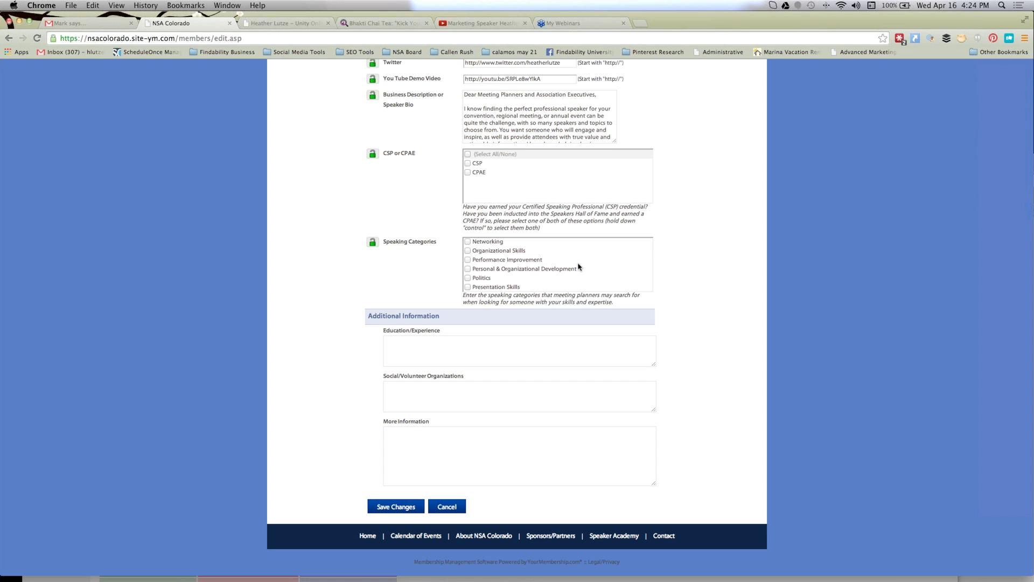
scroll(657, 265, "up", 5)
scroll(659, 264, "up", 10)
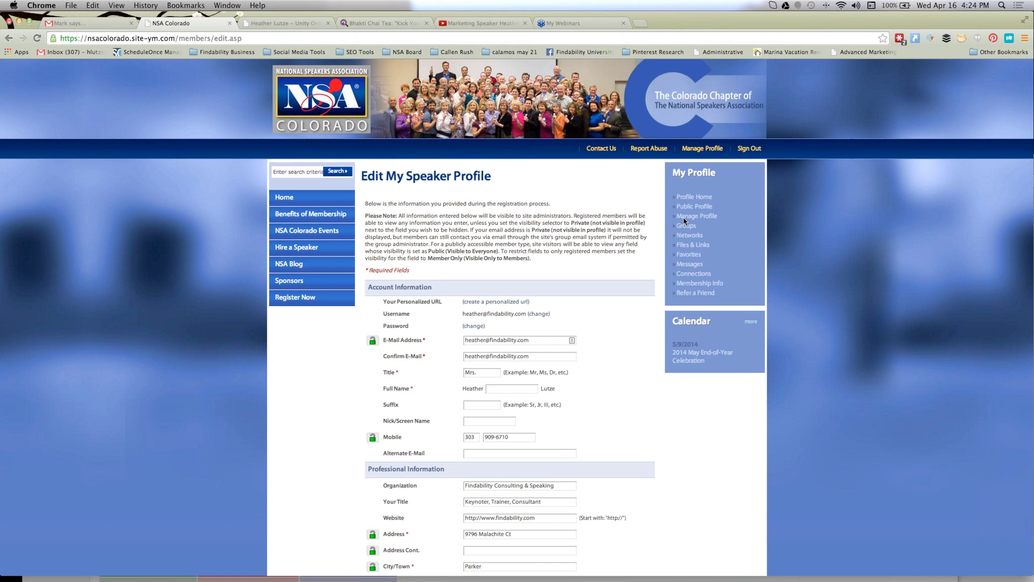
Open the NSA Colorado profile's photo gallery, and the matching photo album in the Unity Online Community profile
left_click(708, 216)
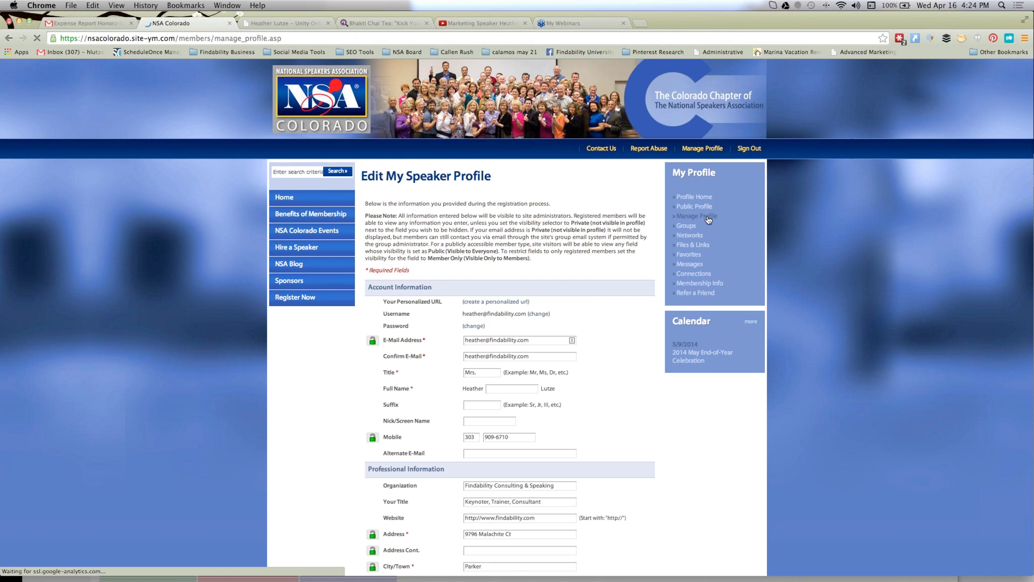
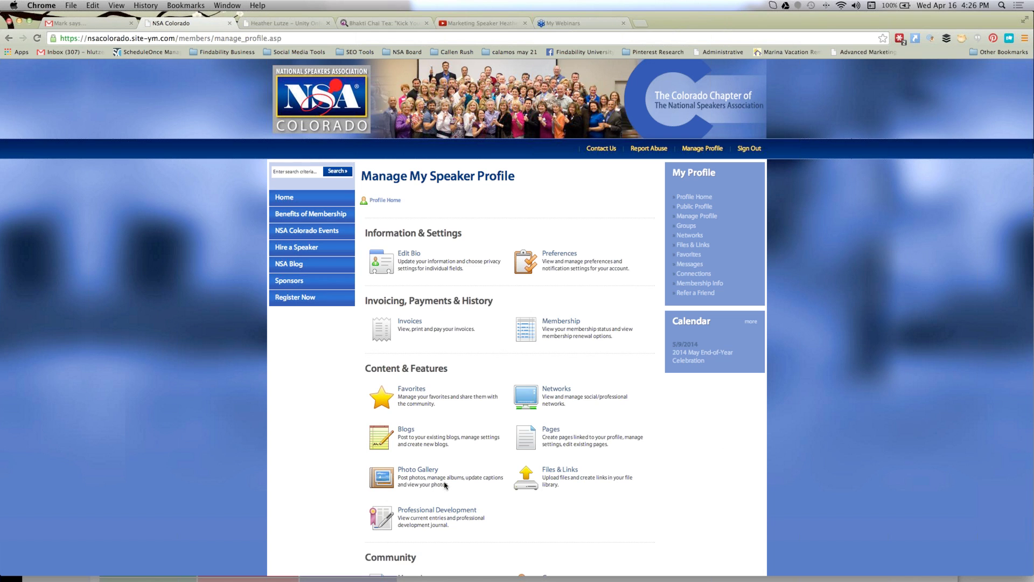
left_click(424, 479)
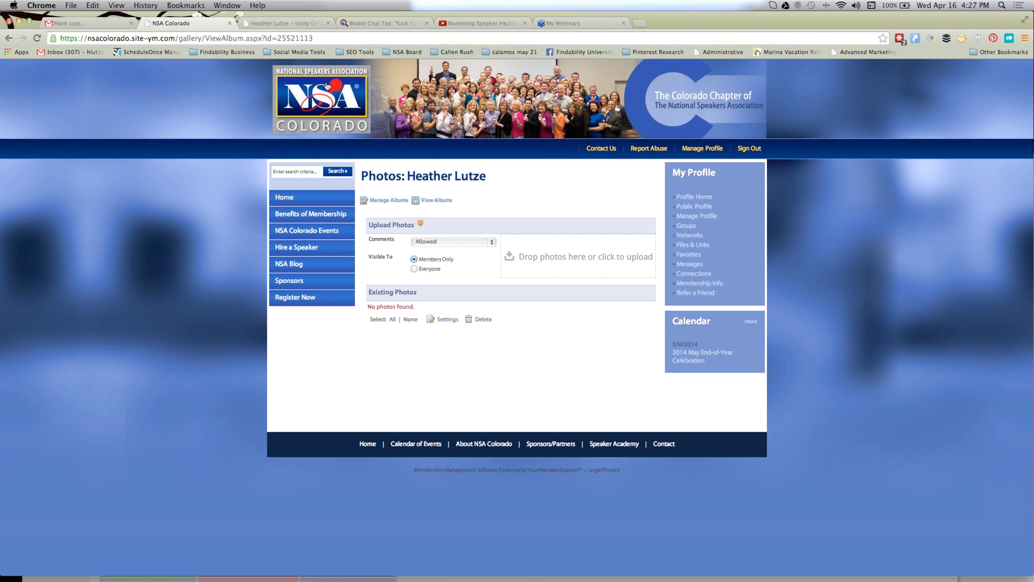
left_click(290, 23)
scroll(493, 497, "down", 3)
left_click(308, 416)
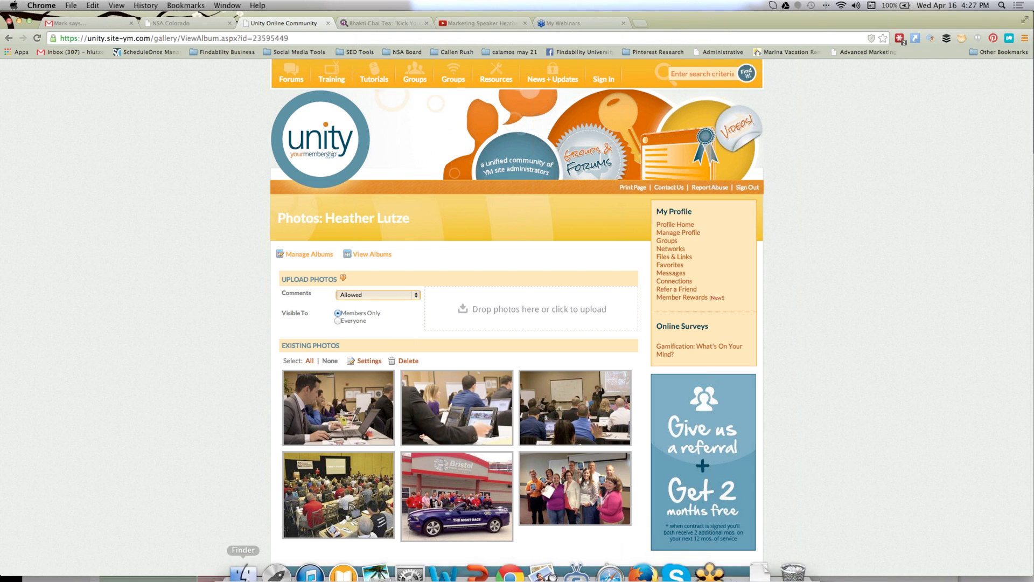
Upload the man's color headshot on a white background from Finder's Pictures folder to the Unity photo album
left_click(252, 560)
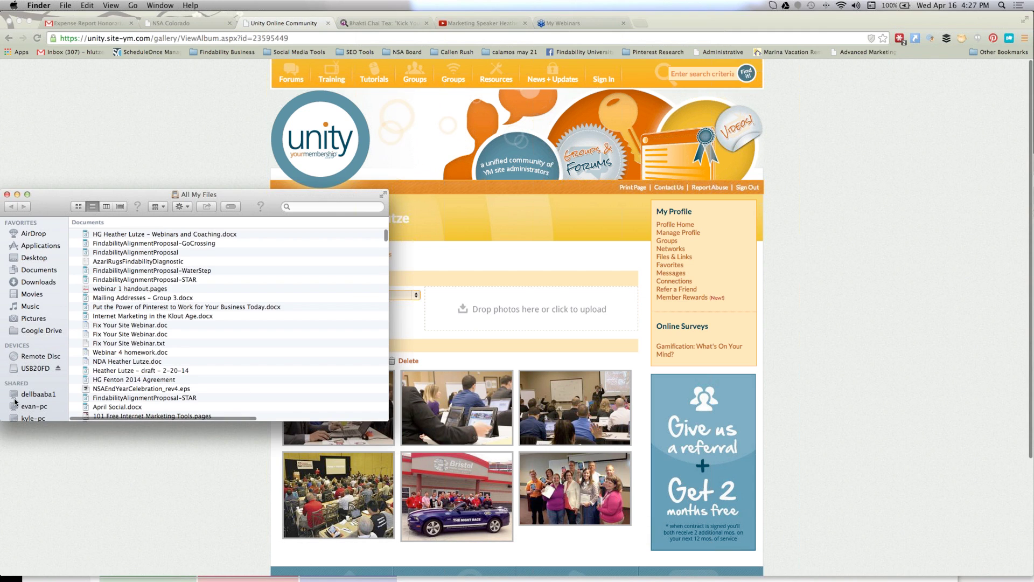
left_click(44, 321)
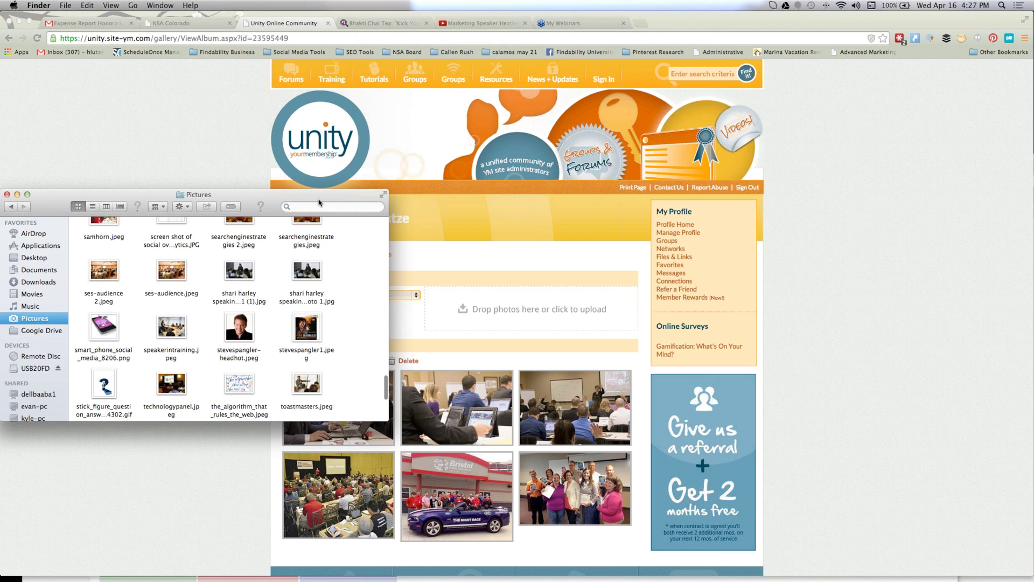
left_click_drag(312, 197, 194, 38)
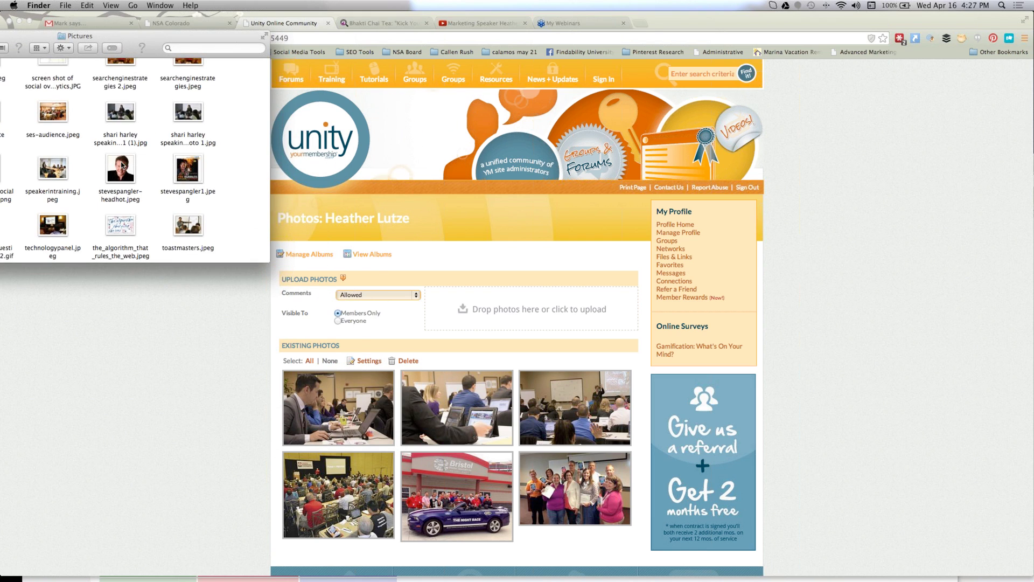
left_click_drag(120, 171, 525, 309)
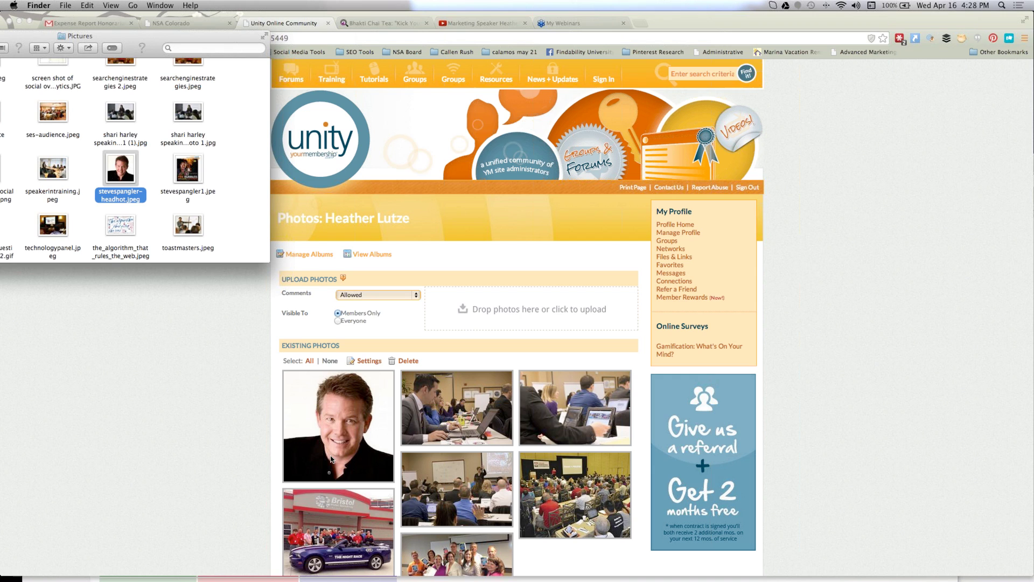
Delete the newly uploaded headshot from the Unity photo album and return to the NSA Colorado photo gallery
left_click(385, 385)
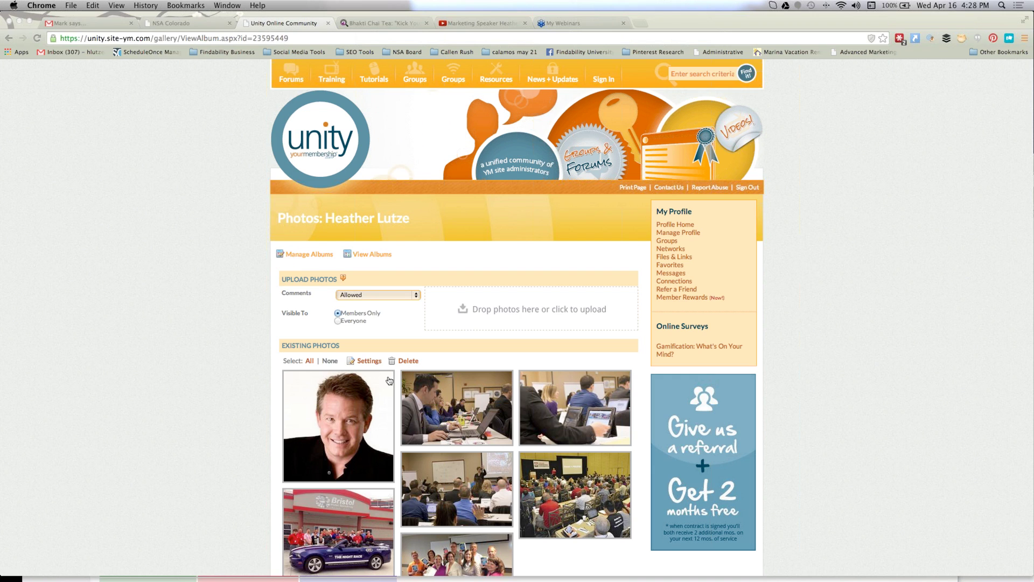
left_click(408, 361)
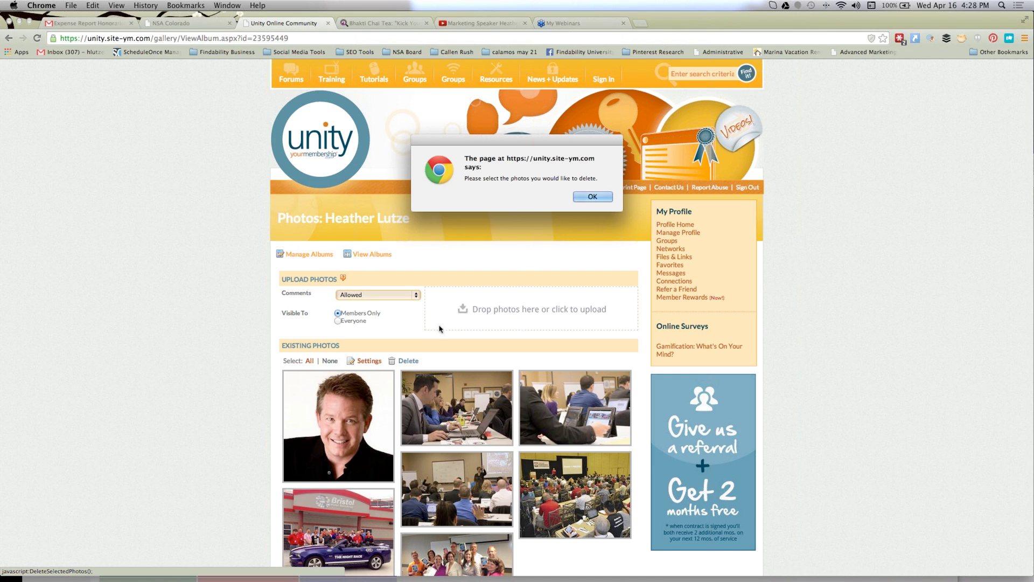
left_click(593, 197)
mouse_move(366, 380)
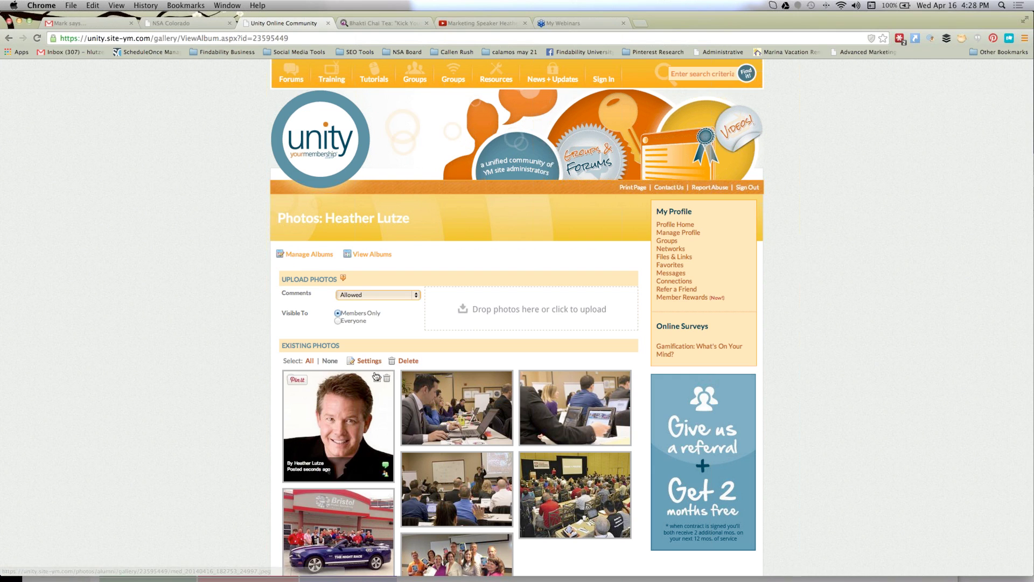
left_click(387, 379)
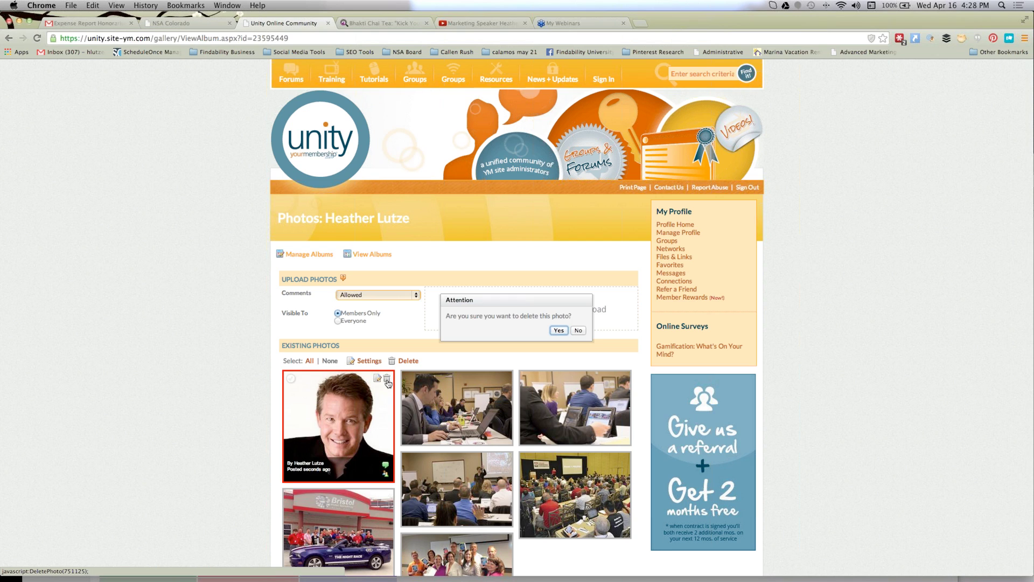
left_click(558, 330)
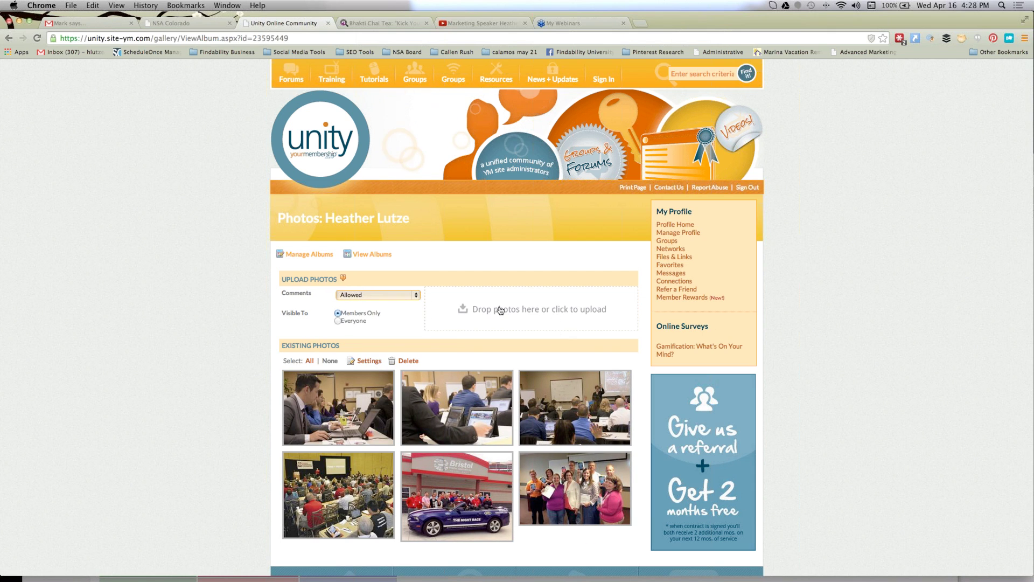
left_click(177, 23)
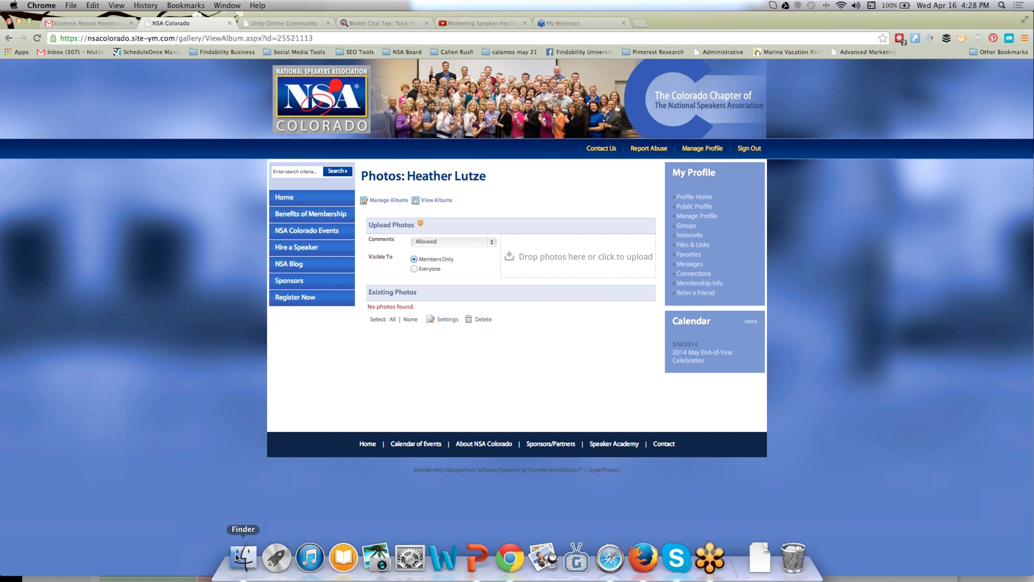
Upload the toastmasters, Fire Bubbles book cover, speakerintraining, technologypanel, and the_algorithm_that_rules_the_web images from Finder's Pictures folder to the NSA Colorado gallery
left_click(243, 554)
left_click_drag(187, 228, 570, 257)
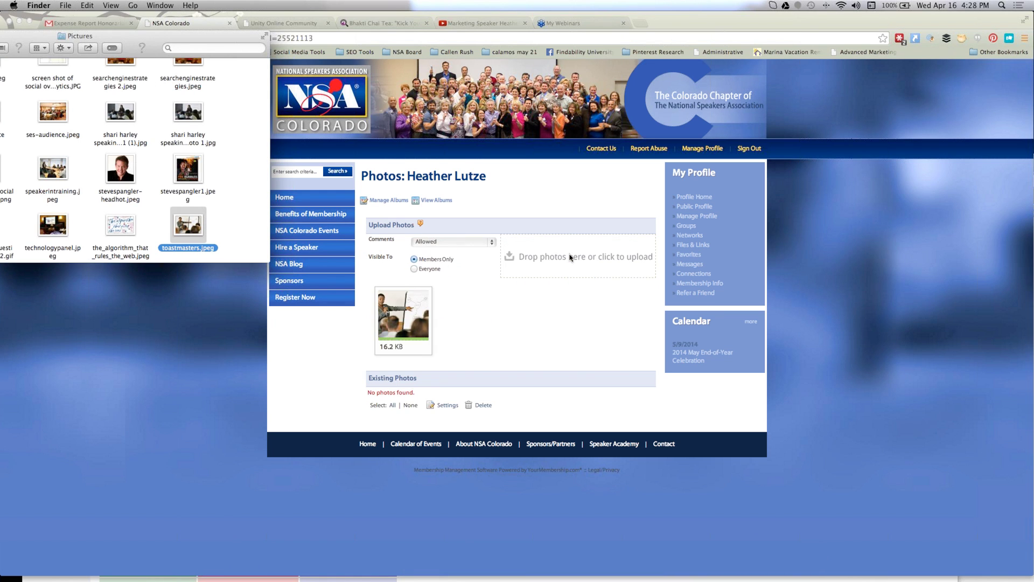
left_click_drag(187, 170, 574, 264)
left_click_drag(56, 170, 592, 261)
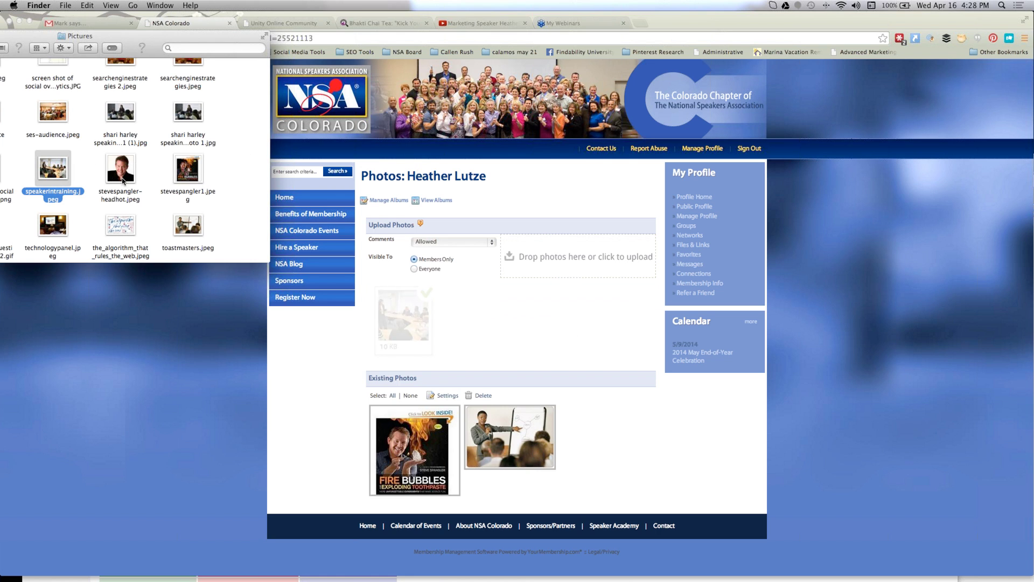
left_click_drag(53, 225, 596, 273)
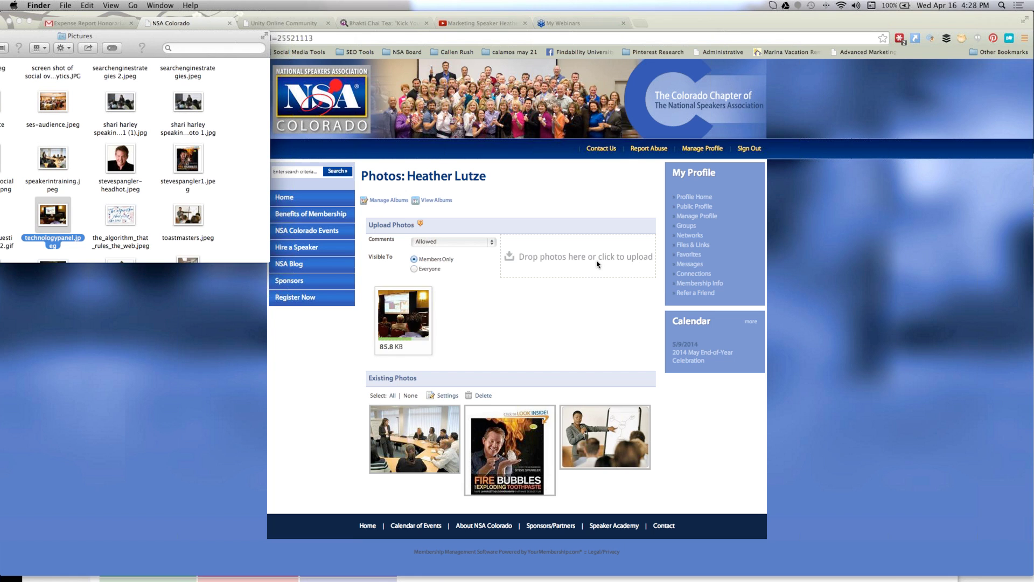
left_click_drag(120, 221, 592, 265)
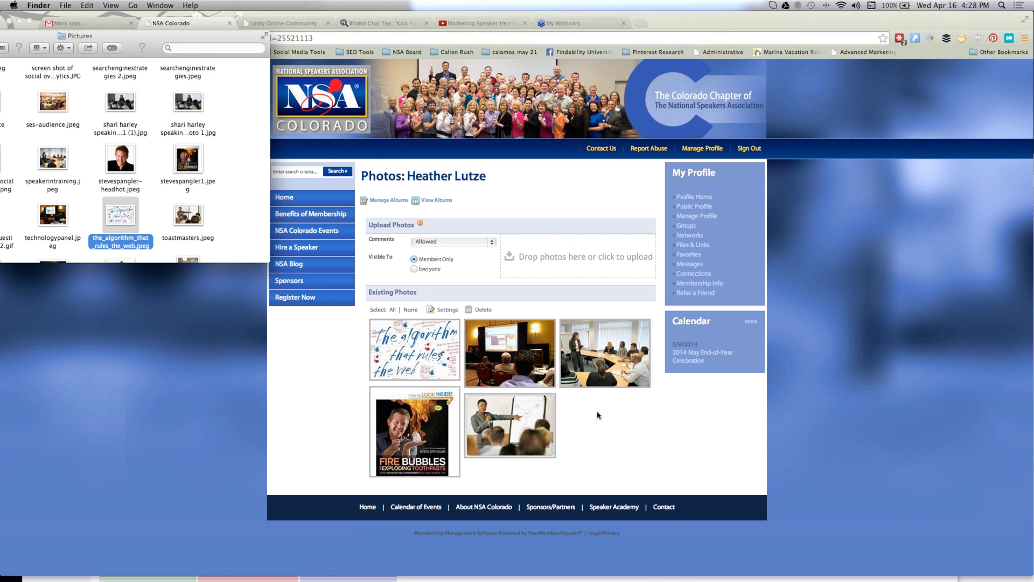
Delete the technology panel photo from the gallery and try the bulk delete without any photos selected
left_click(439, 408)
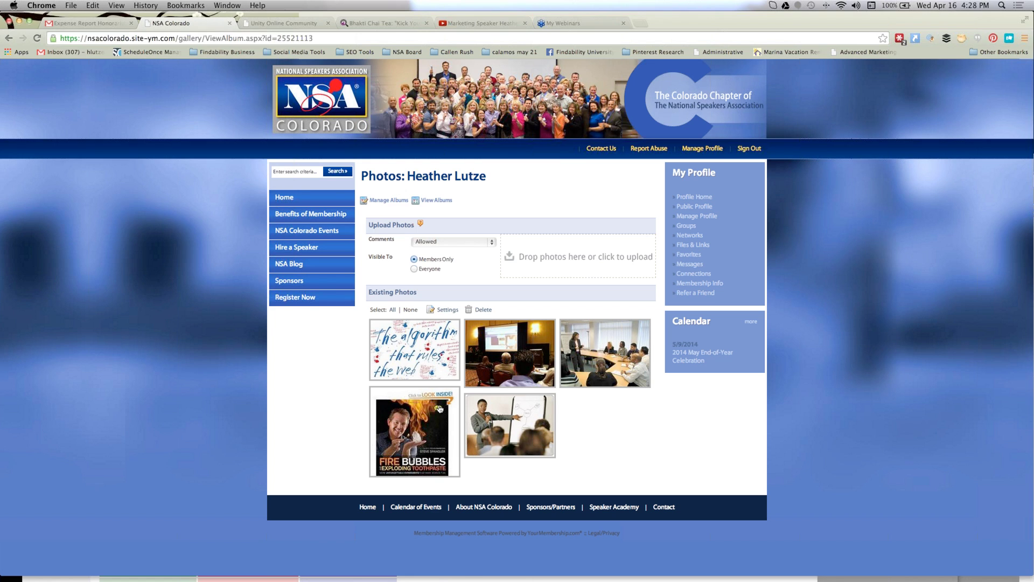
left_click(485, 310)
left_click(592, 197)
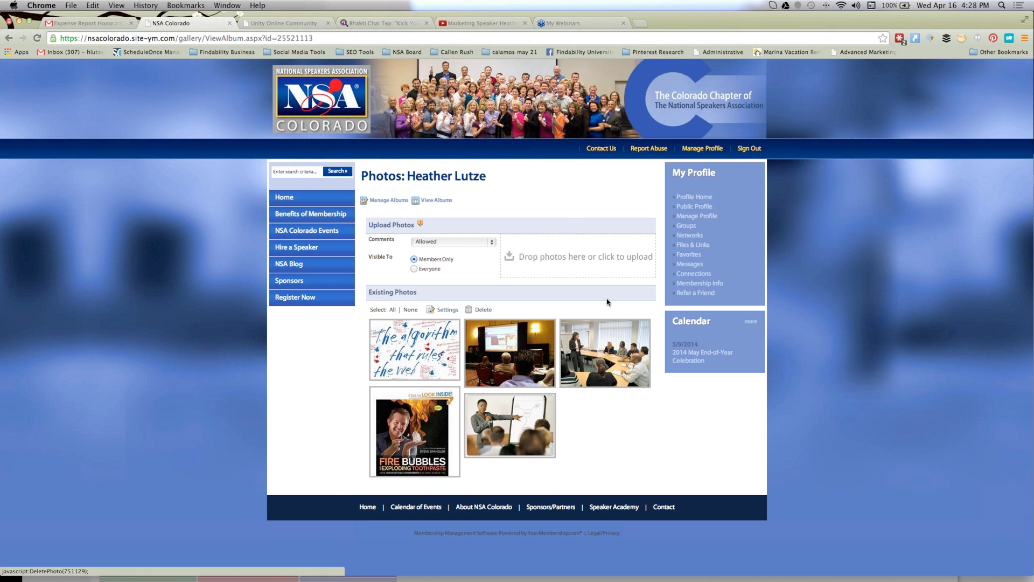
left_click(552, 338)
left_click(561, 331)
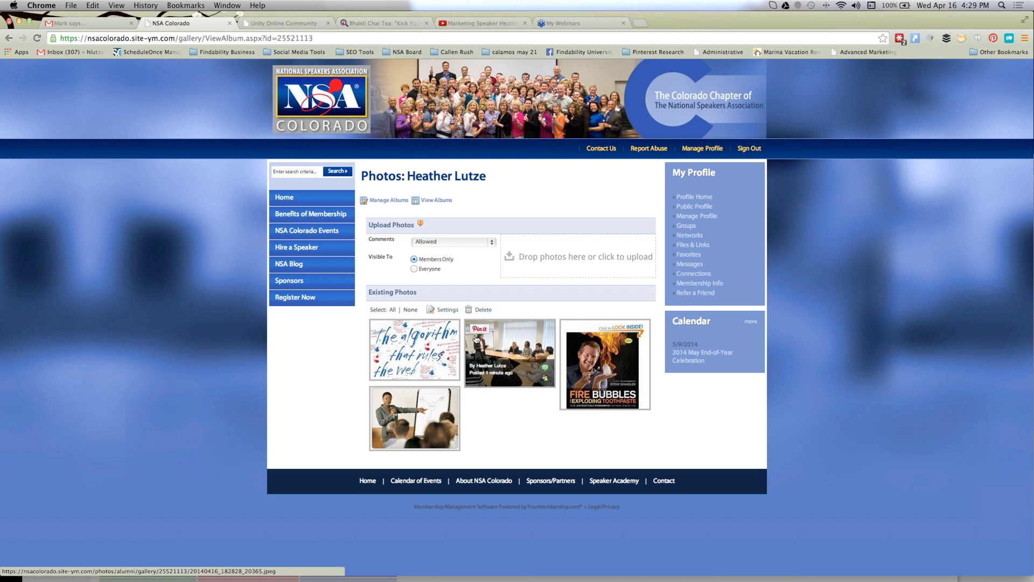
left_click(484, 311)
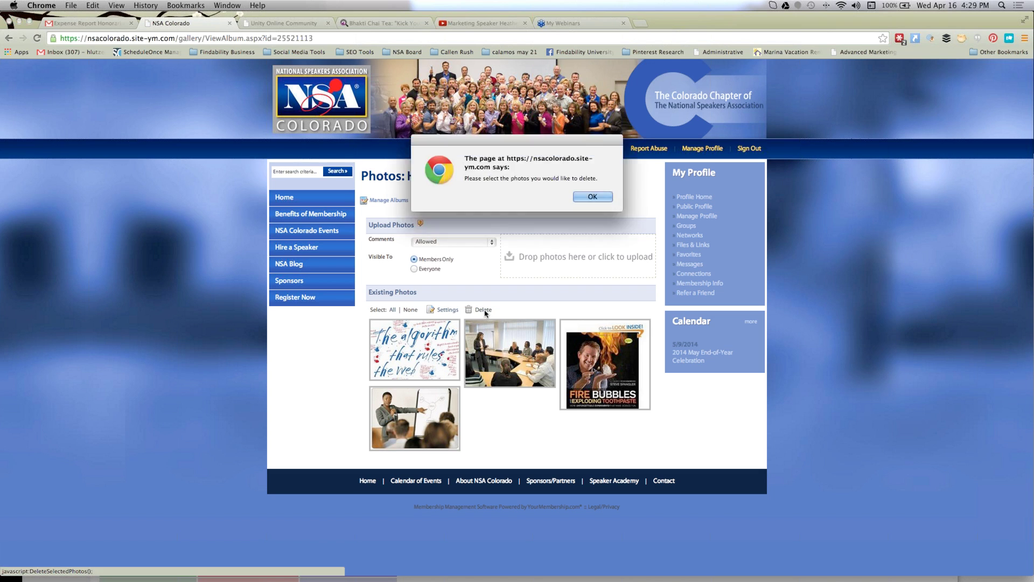
left_click(593, 196)
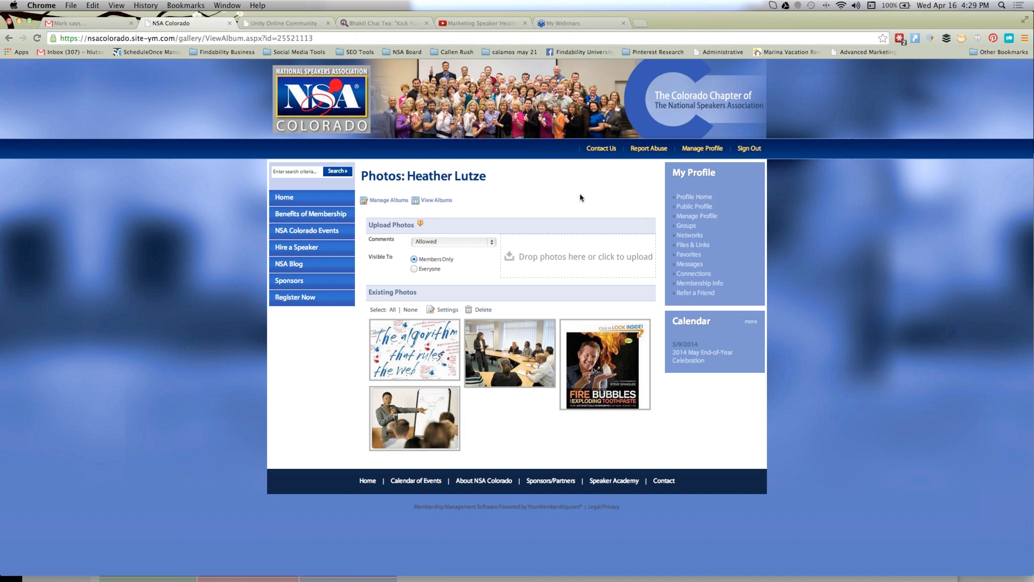
Look over the comment permission and visibility options for uploaded photos
left_click(435, 244)
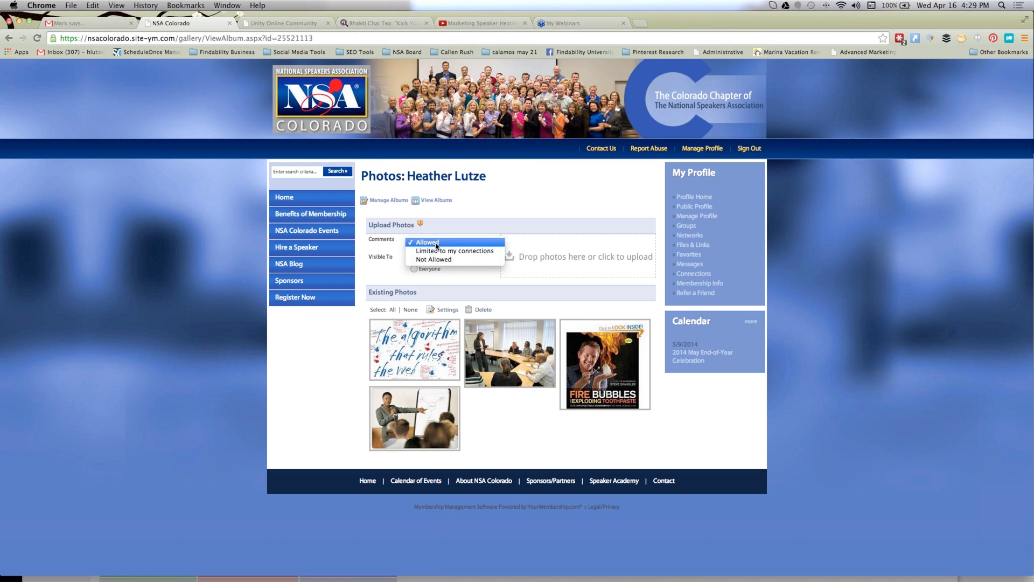
left_click(491, 245)
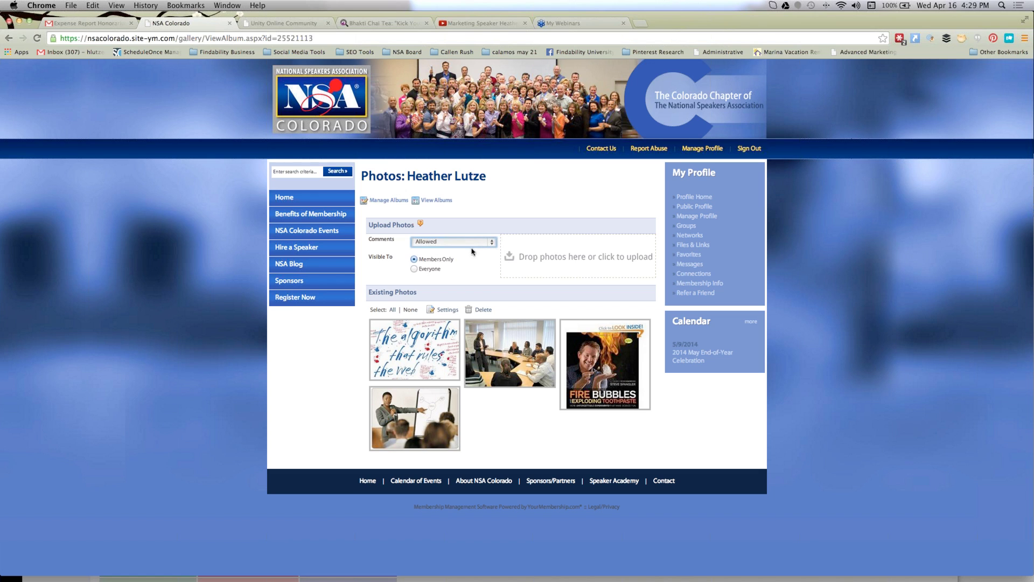
left_click(438, 269)
Add a new photo album named "SEO Conference 2014" and open its upload page
left_click(445, 201)
left_click(393, 203)
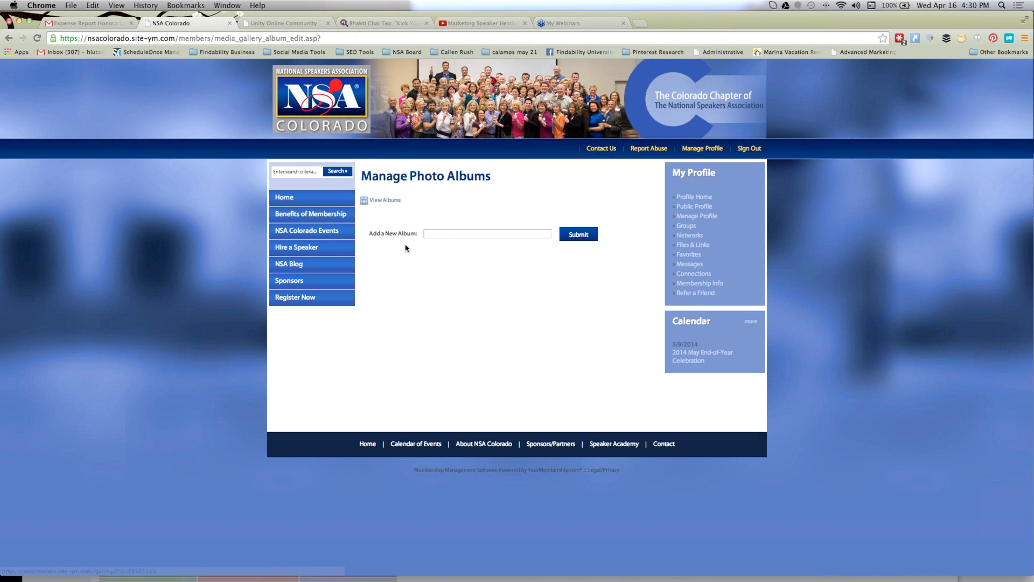
left_click(449, 232)
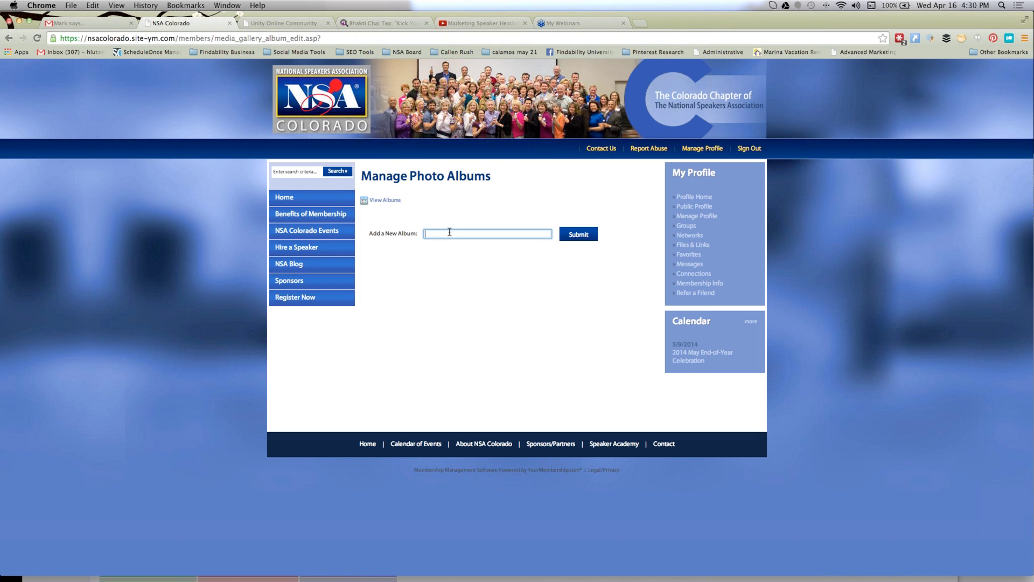
type("SEO Conferenee 2-1")
key("BackSpace")
key("BackSpace")
type("014")
left_click(587, 237)
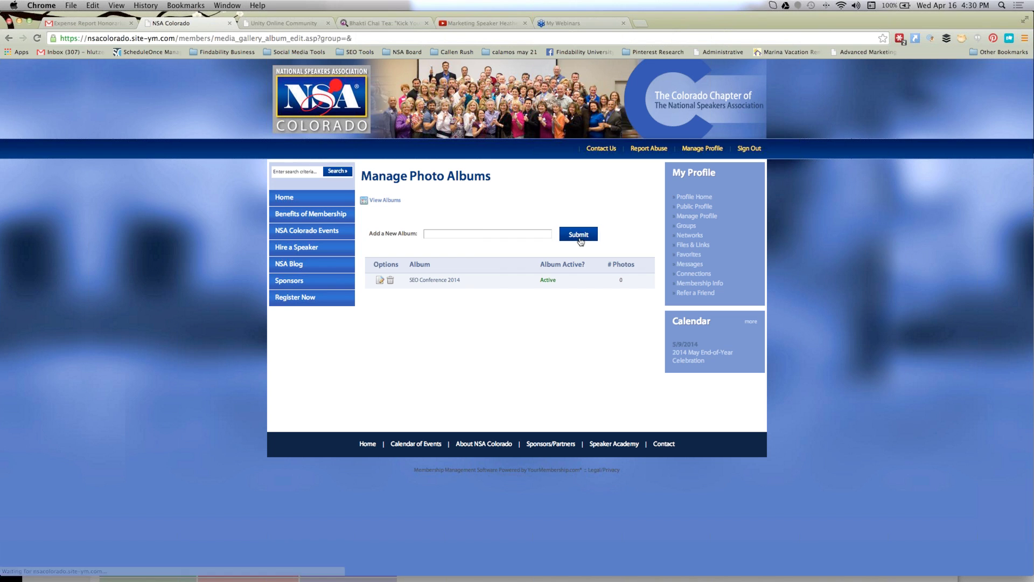
left_click(430, 283)
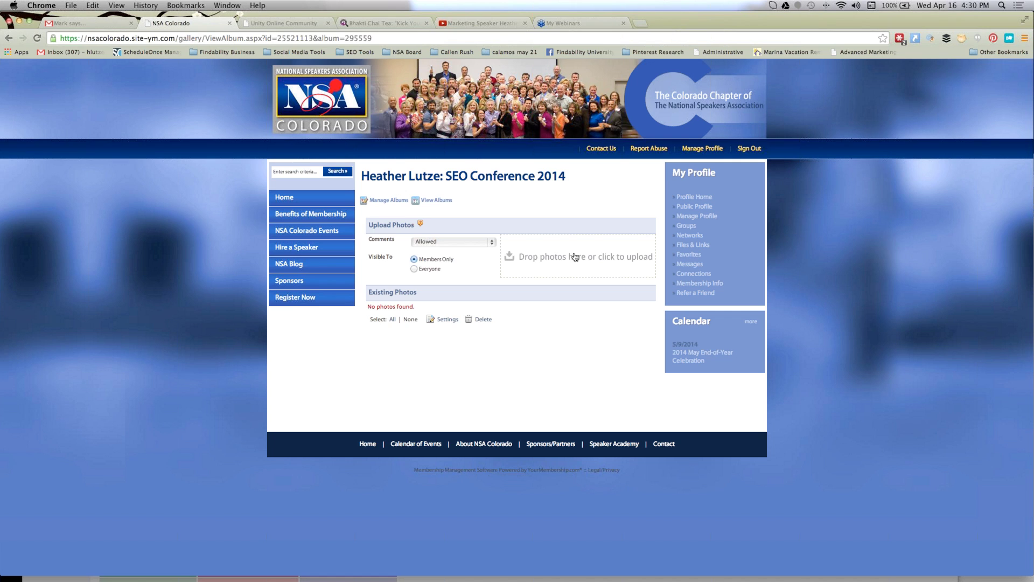
Return to the profile's main photo gallery and view the algorithm photo enlarged
left_click(707, 218)
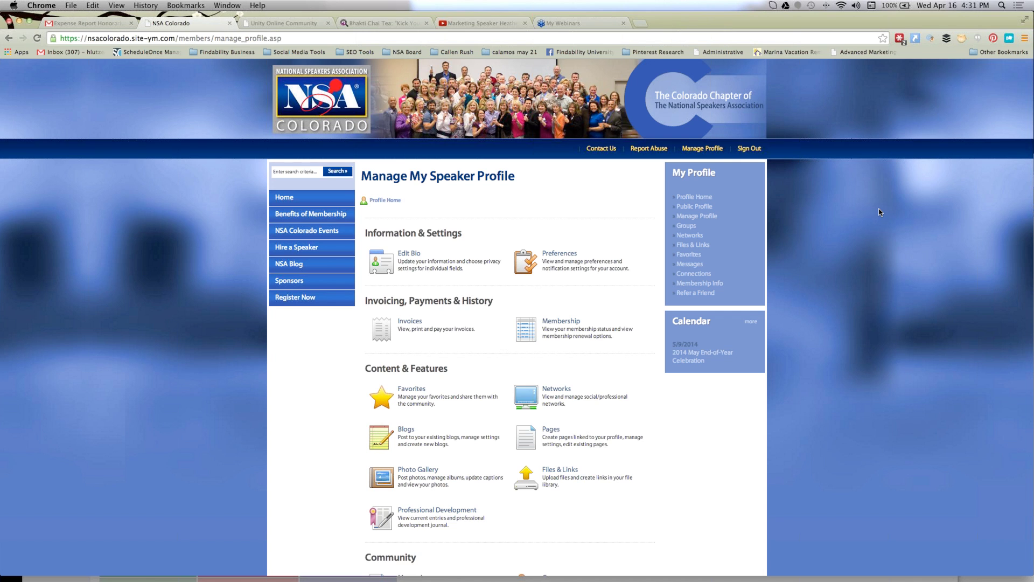
left_click(421, 474)
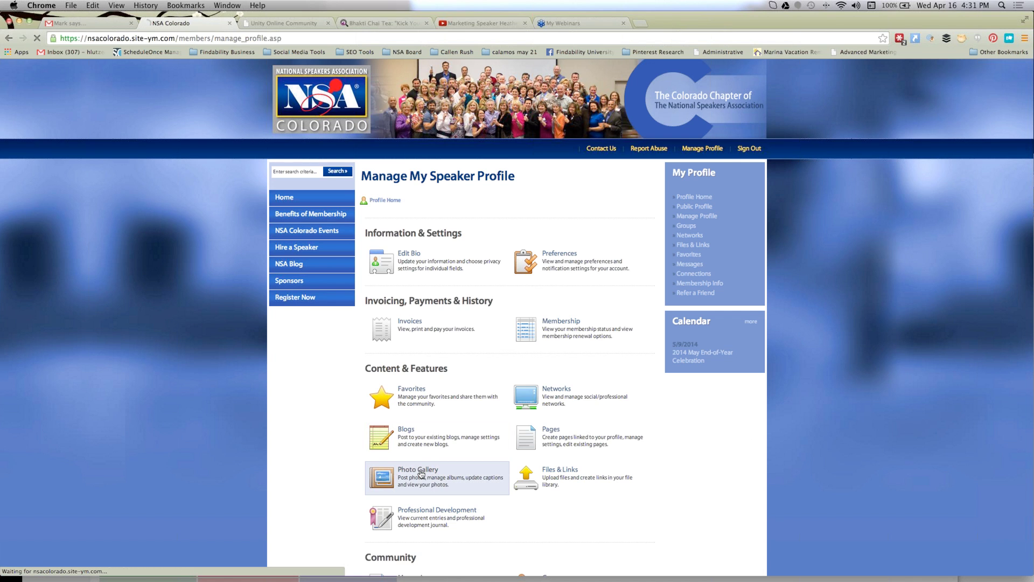
left_click(404, 319)
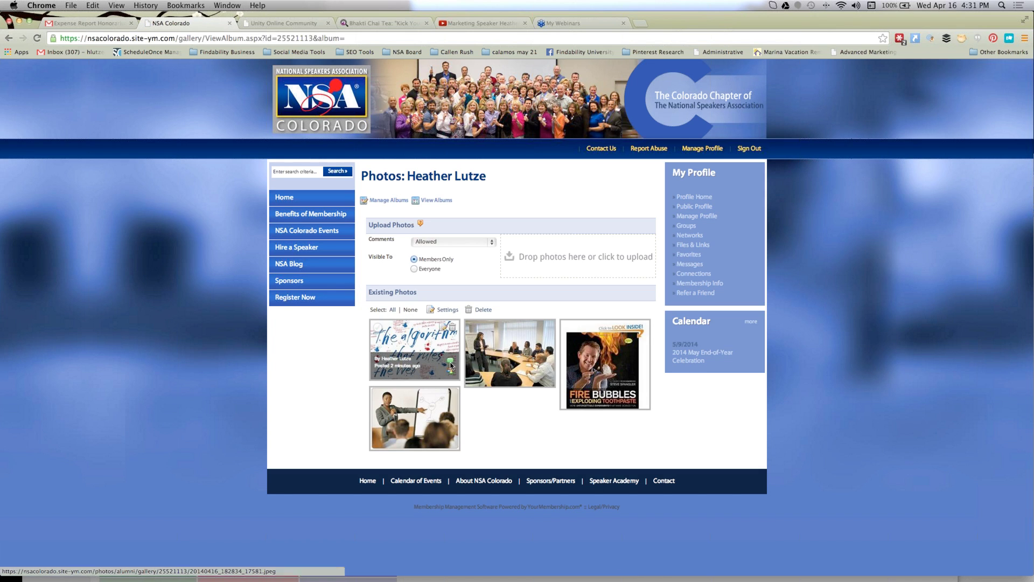
left_click(384, 329)
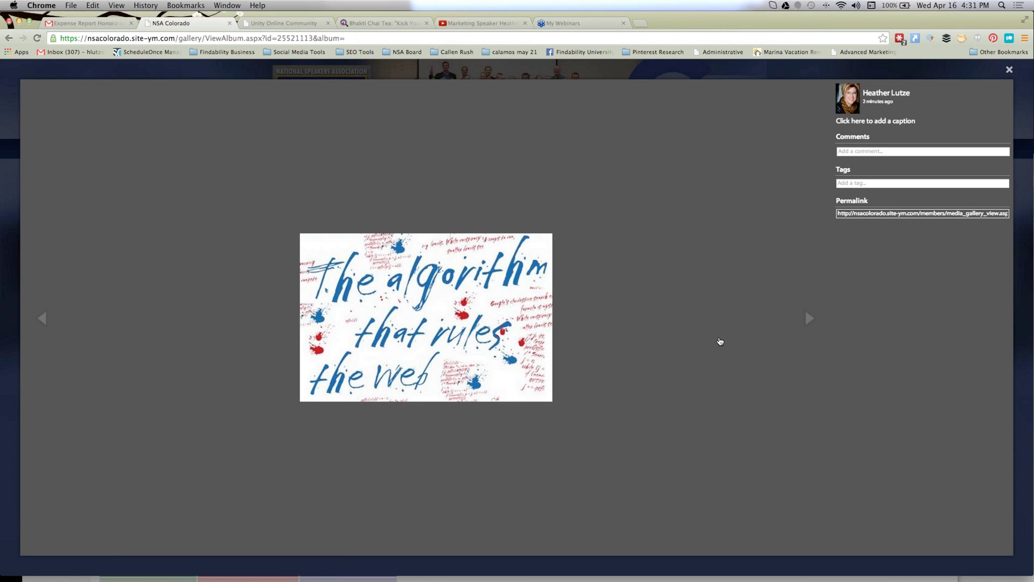
left_click(703, 345)
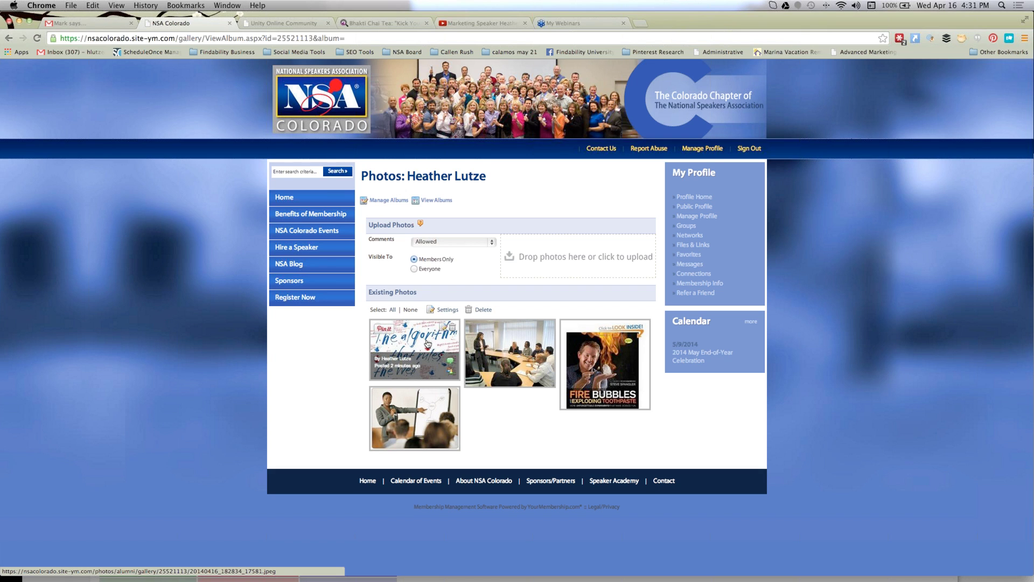
left_click(443, 327)
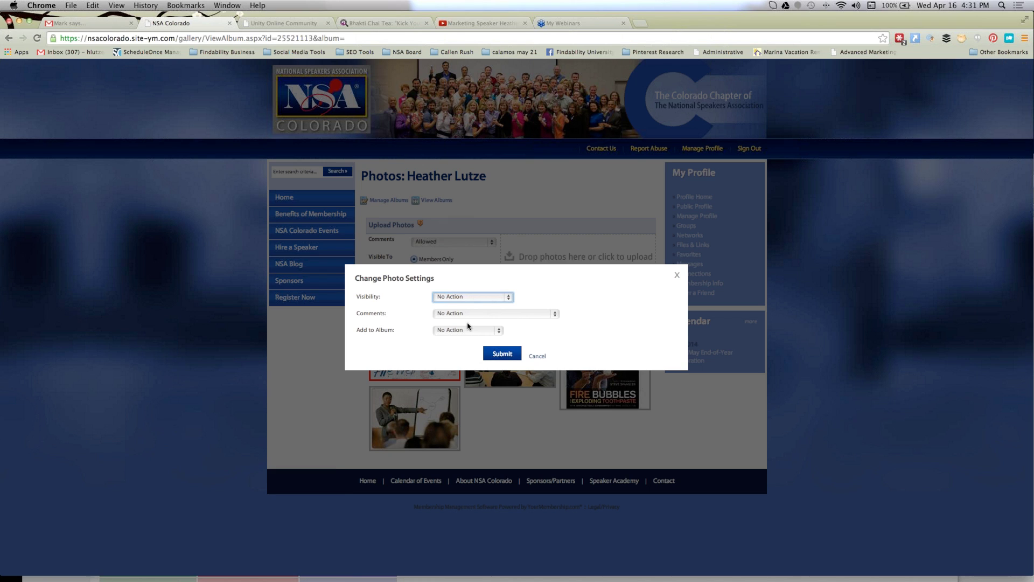
left_click(471, 297)
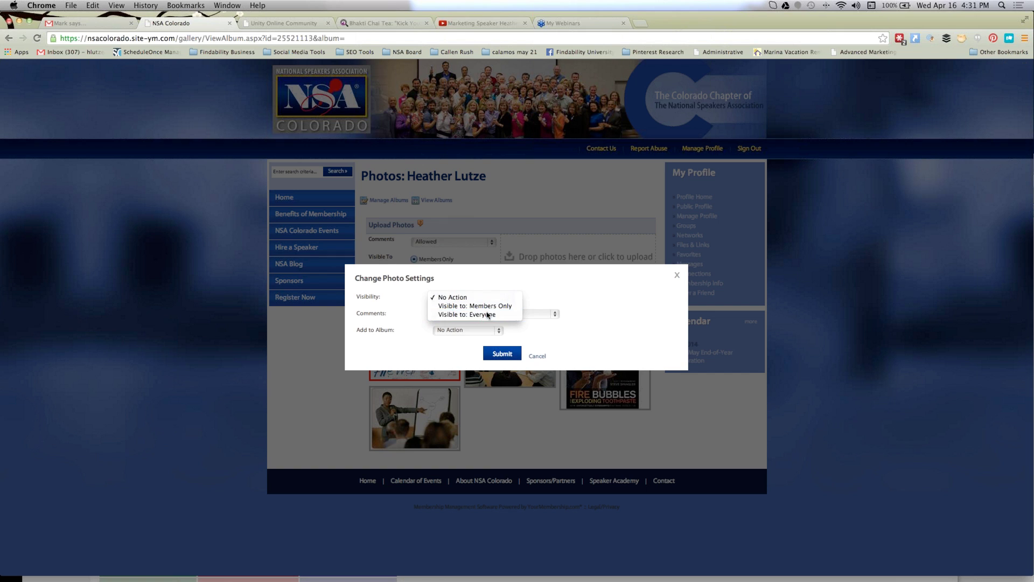
left_click(468, 315)
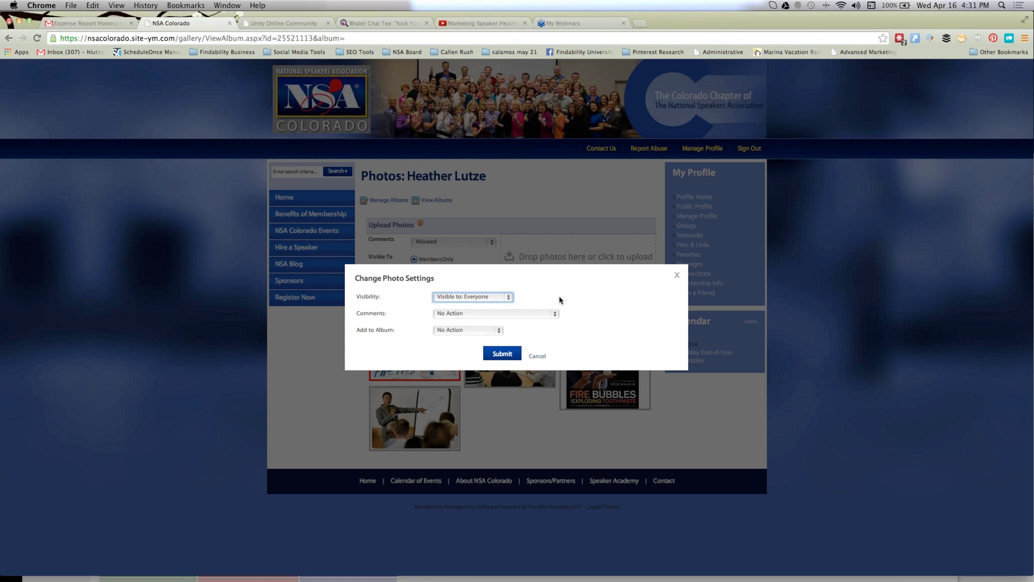
left_click(536, 355)
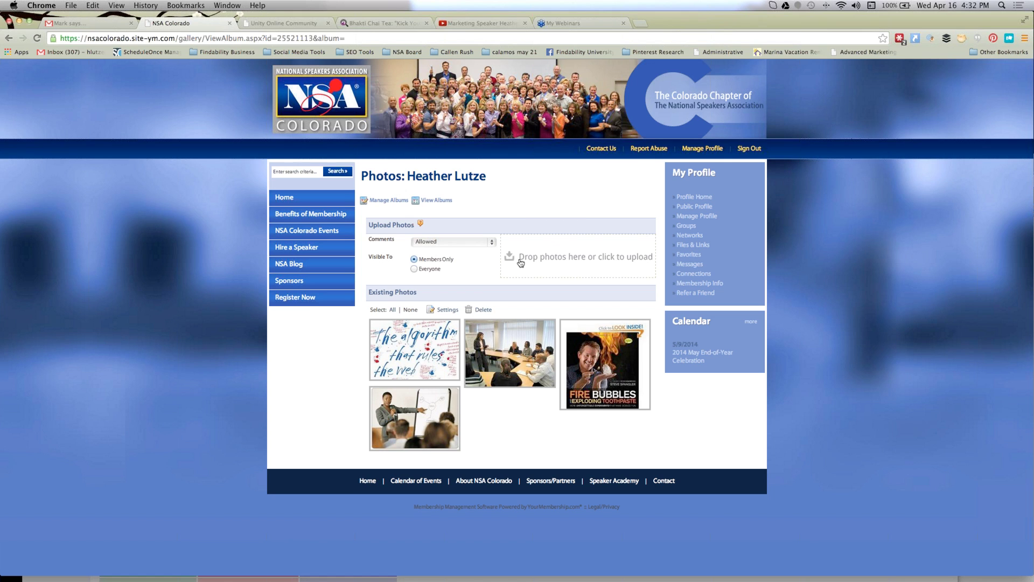
Open the profile's blogs, view the Get Found Blog, and return to the list of blogs
left_click(705, 221)
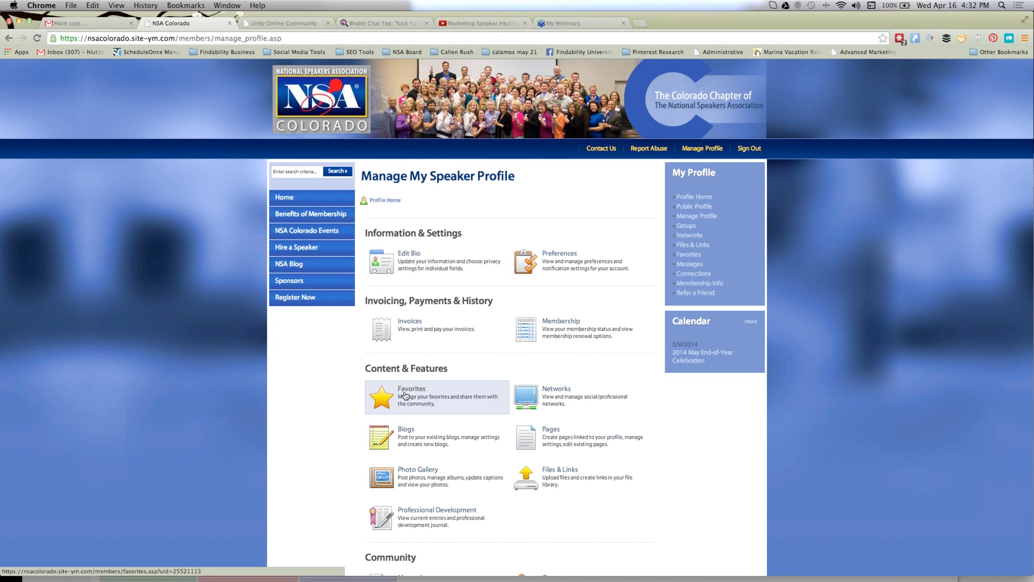
left_click(433, 437)
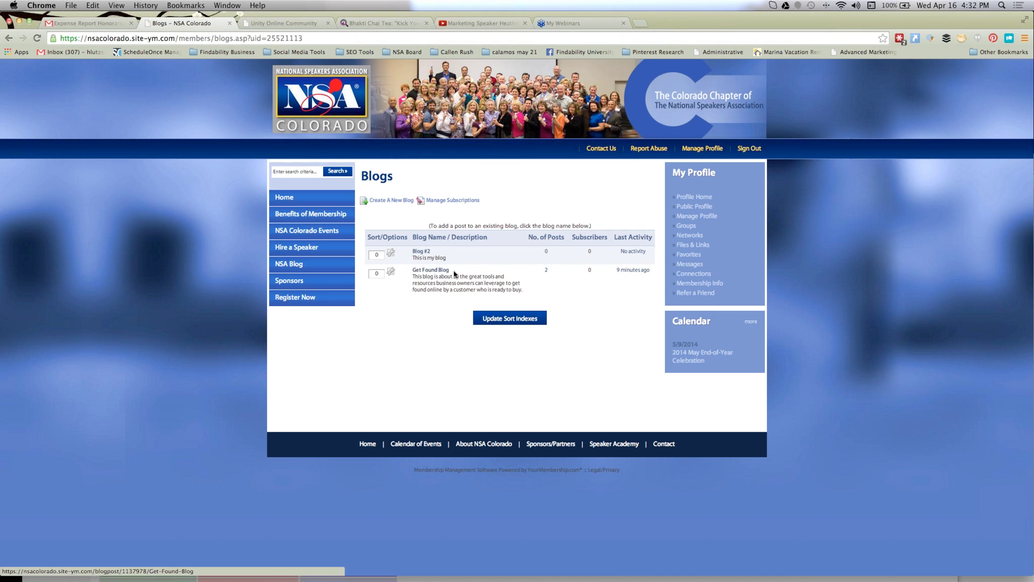
left_click(426, 273)
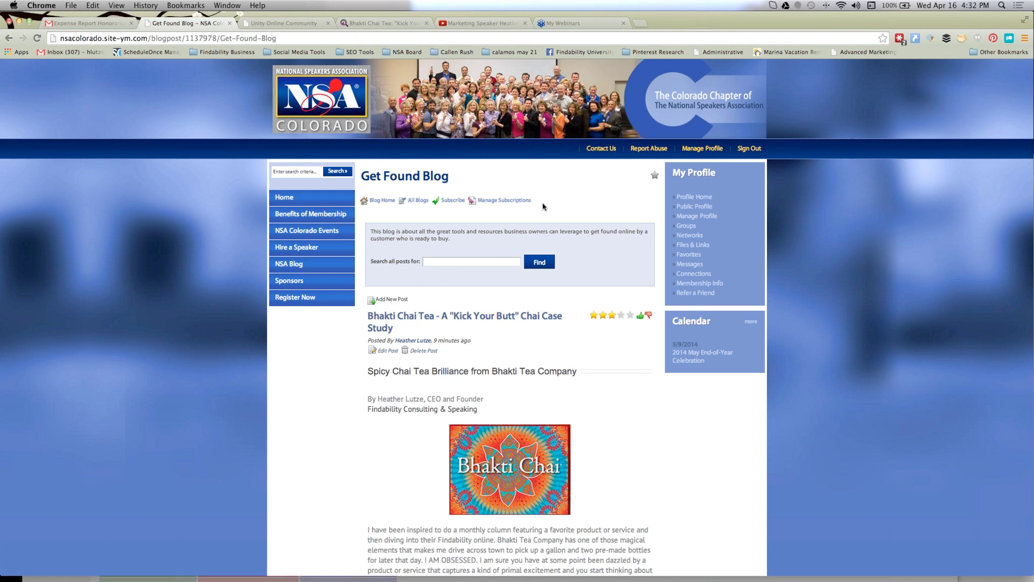
left_click(391, 205)
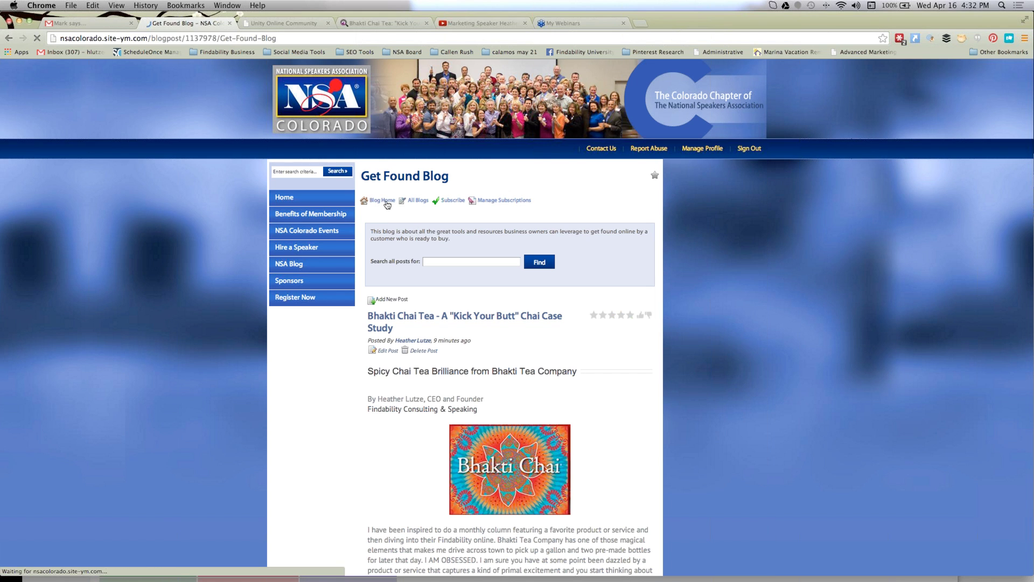
left_click(705, 216)
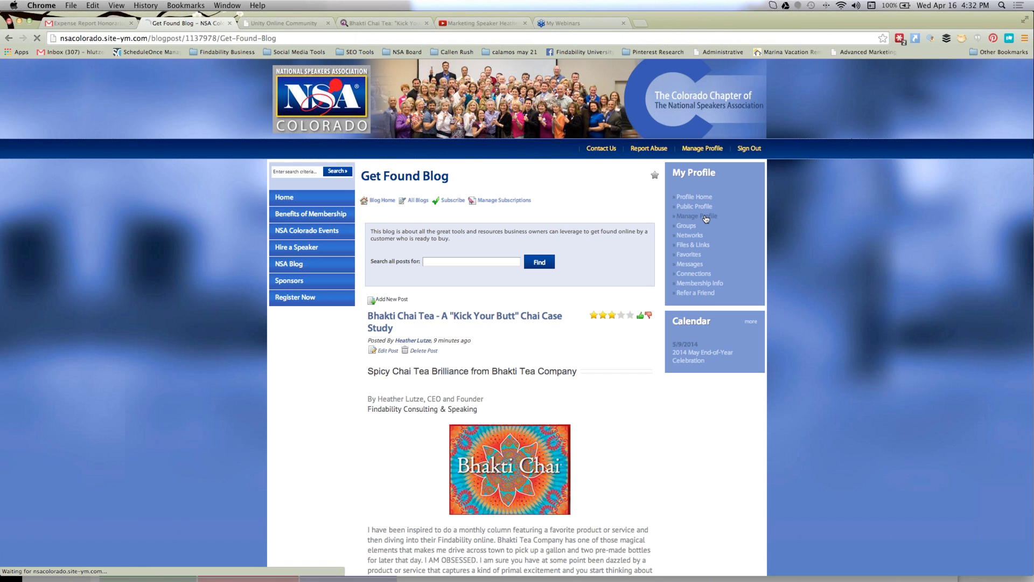
left_click(412, 439)
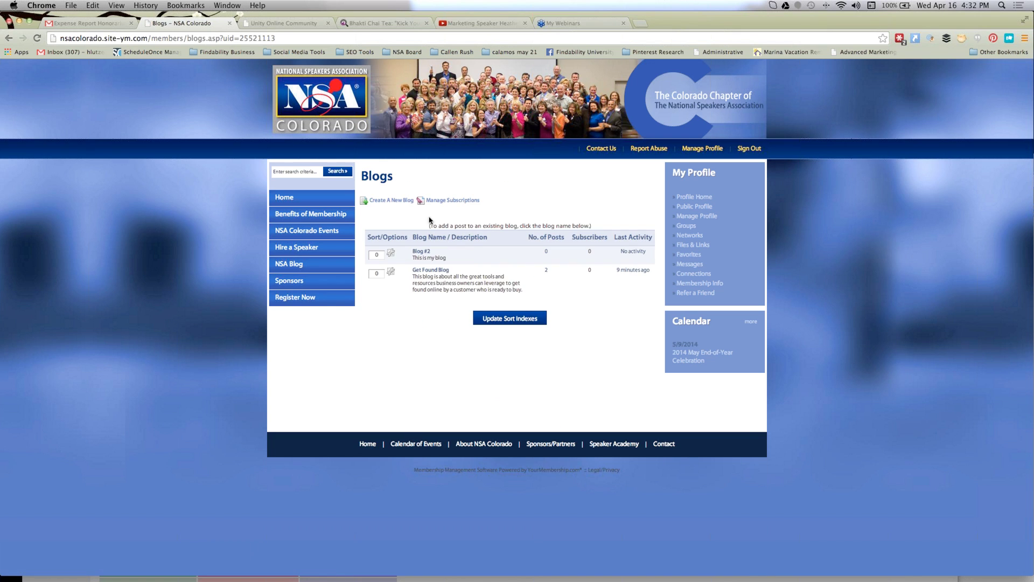
Create a new blog named with "Marketing Speaker", the member's full name, and "Blog"
left_click(392, 200)
left_click(522, 231)
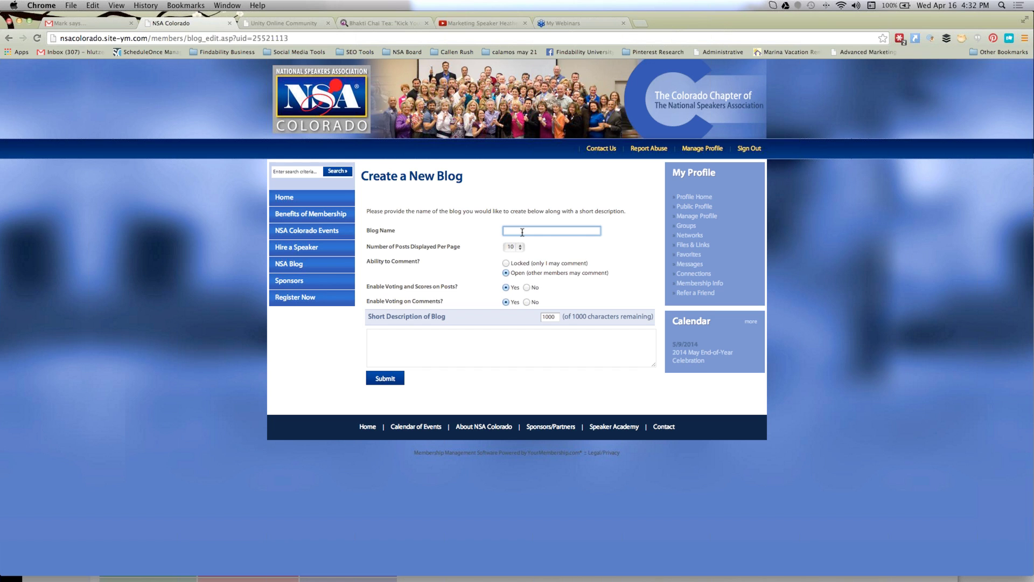
type("Marketing Speaker Heather Lutze b")
key("BackSpace")
type("Blog")
left_click(467, 345)
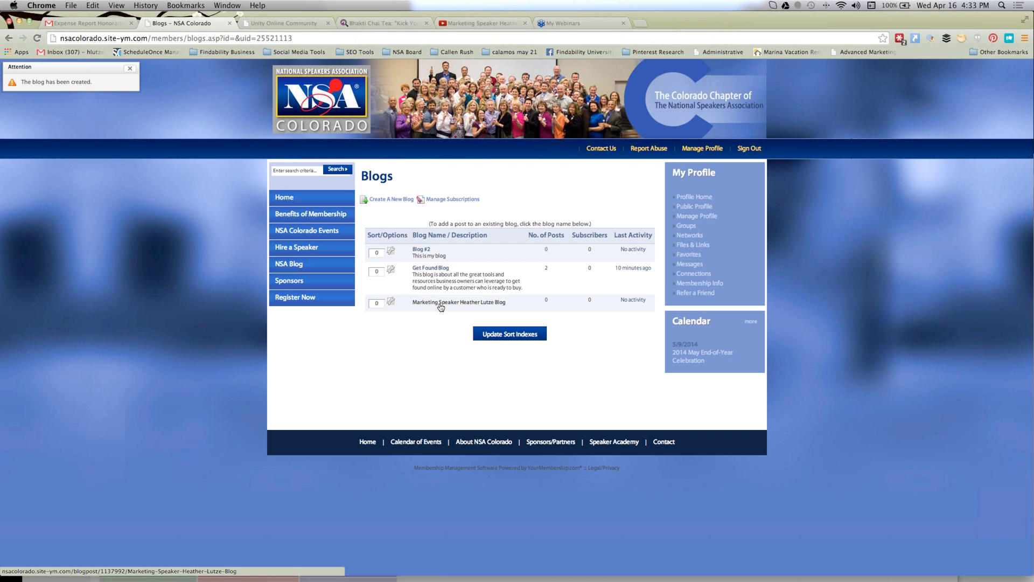
Open the new Marketing Speaker blog, start a new post, and examine its title, tag and video embed fields
left_click(441, 303)
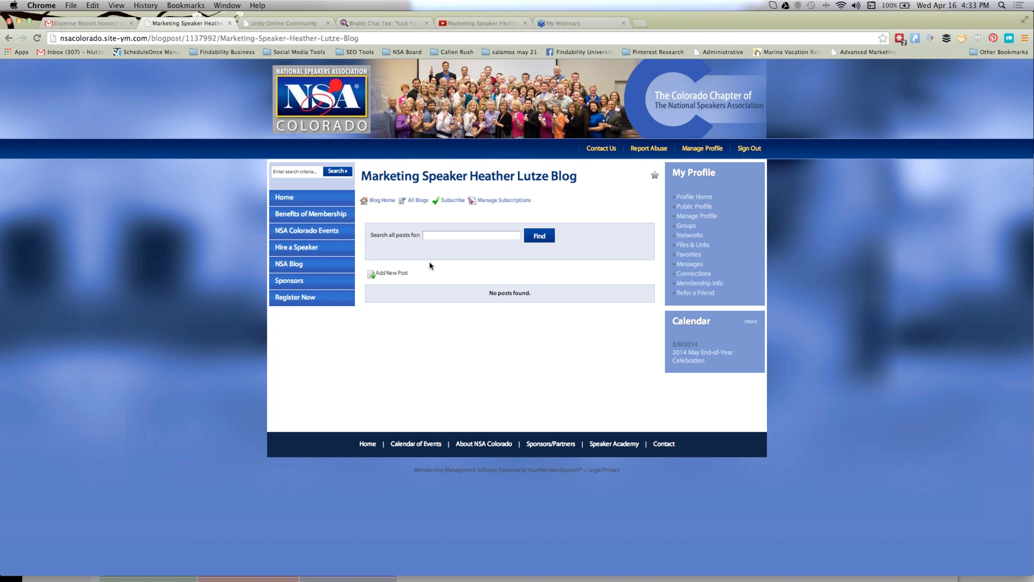
left_click(384, 273)
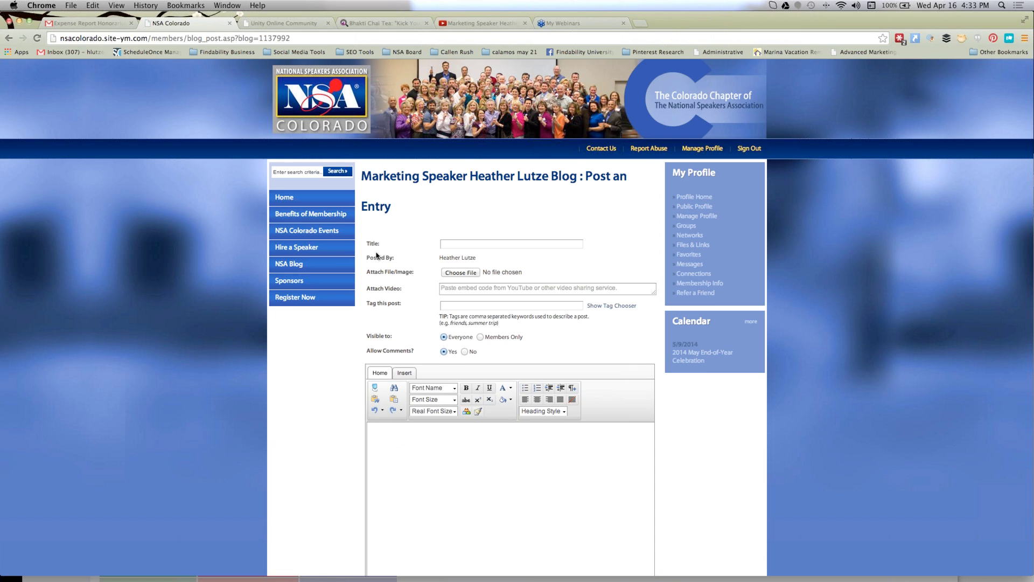
left_click(465, 244)
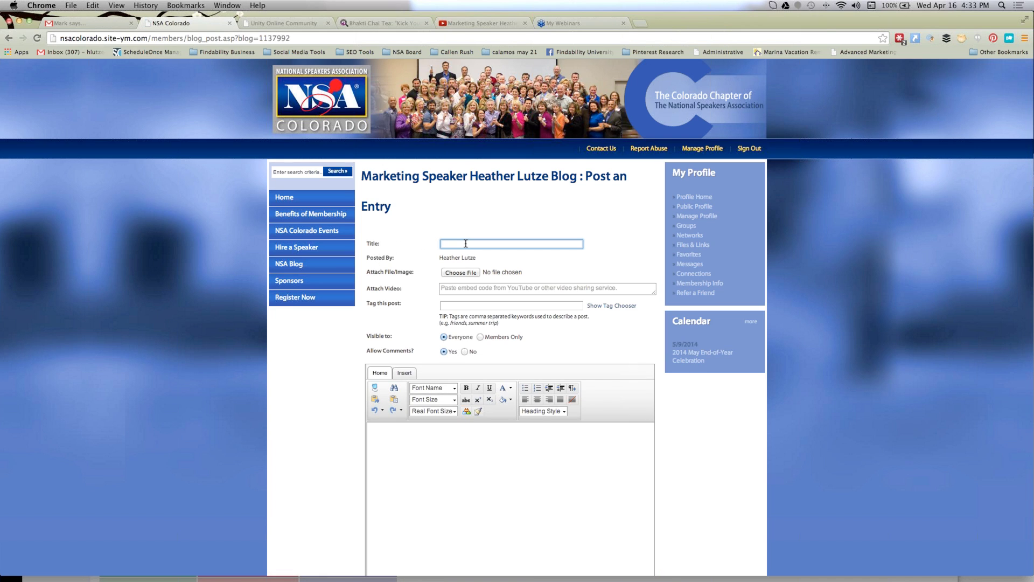
left_click(457, 306)
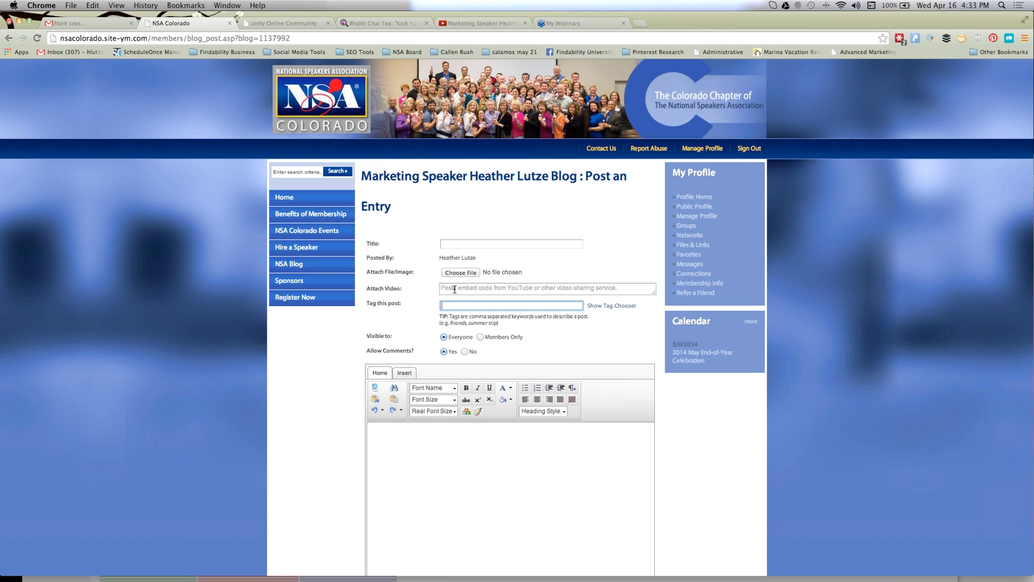
left_click(554, 291)
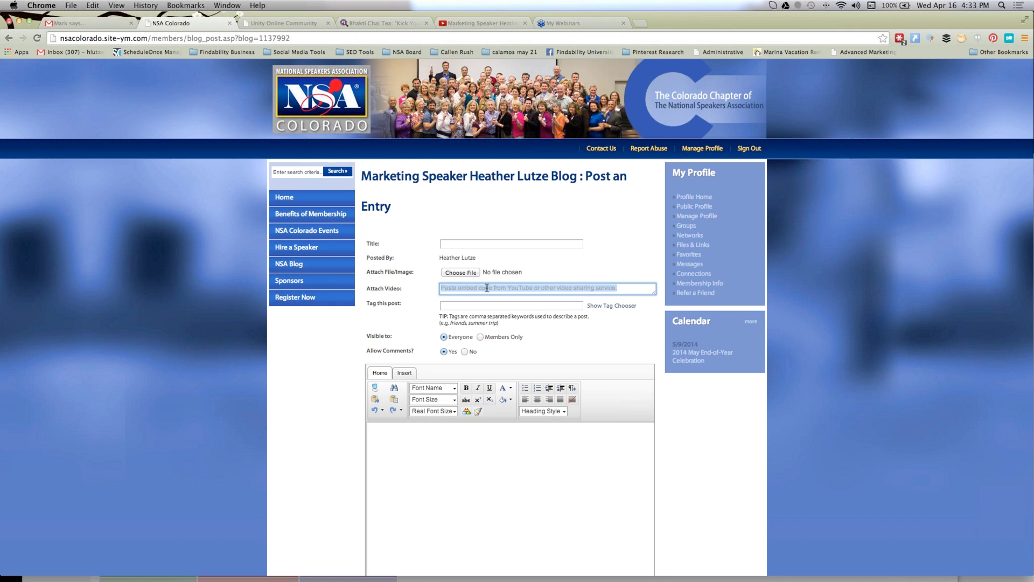
left_click(595, 253)
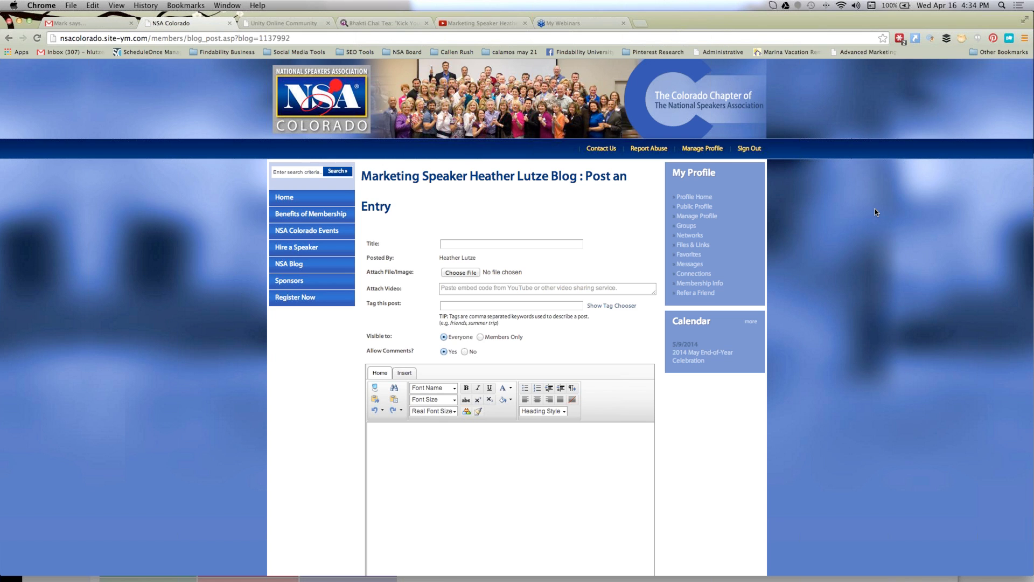
Open Files & Links from the profile management page and start adding a new item
left_click(700, 217)
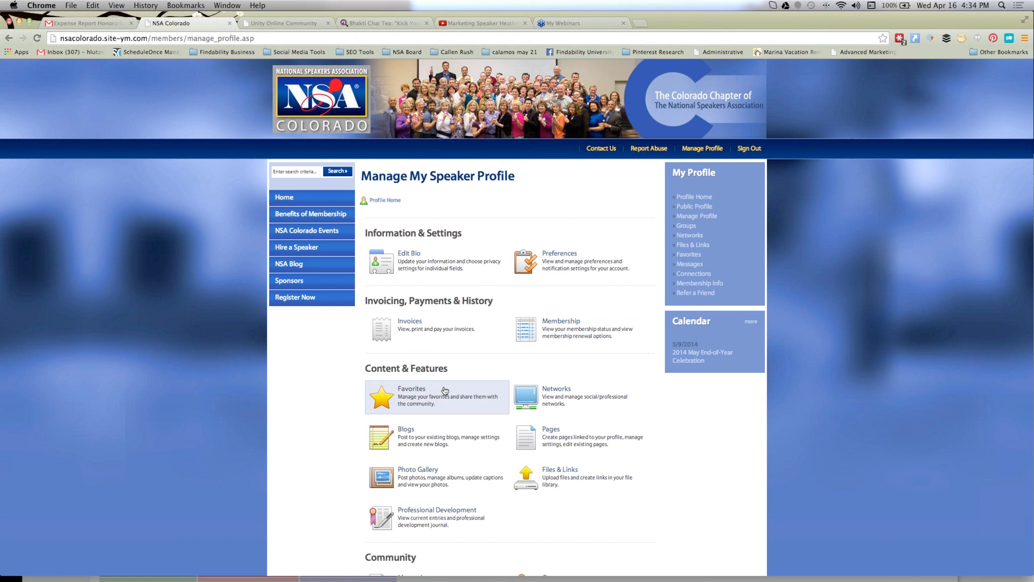
scroll(436, 526, "down", 1)
scroll(561, 524, "down", 5)
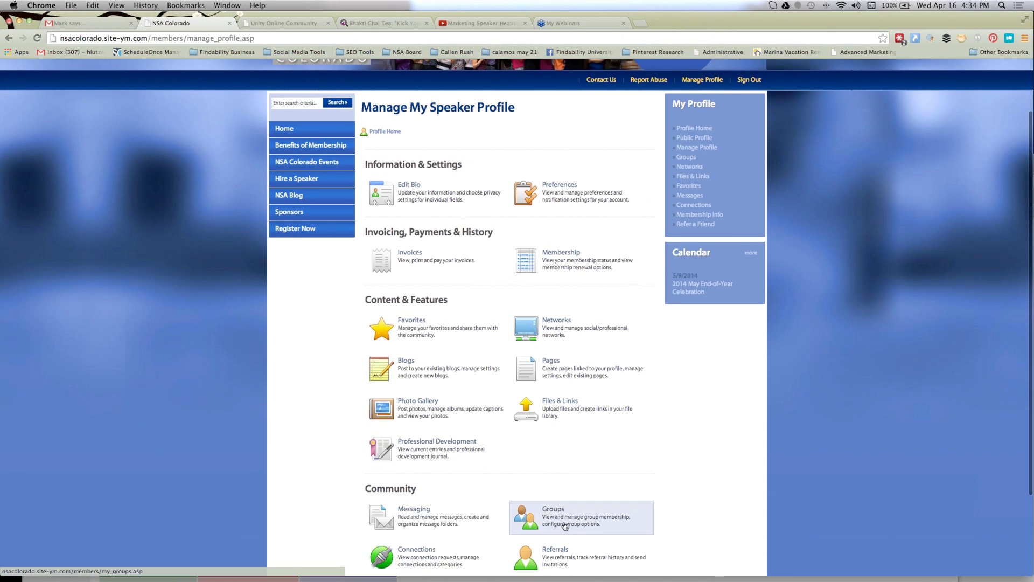
left_click(551, 311)
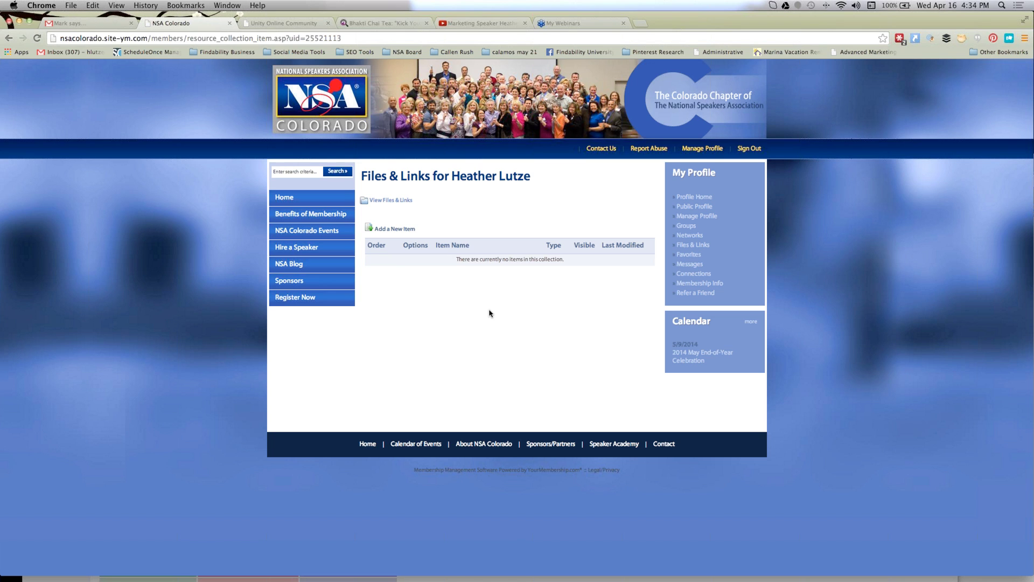
left_click(387, 230)
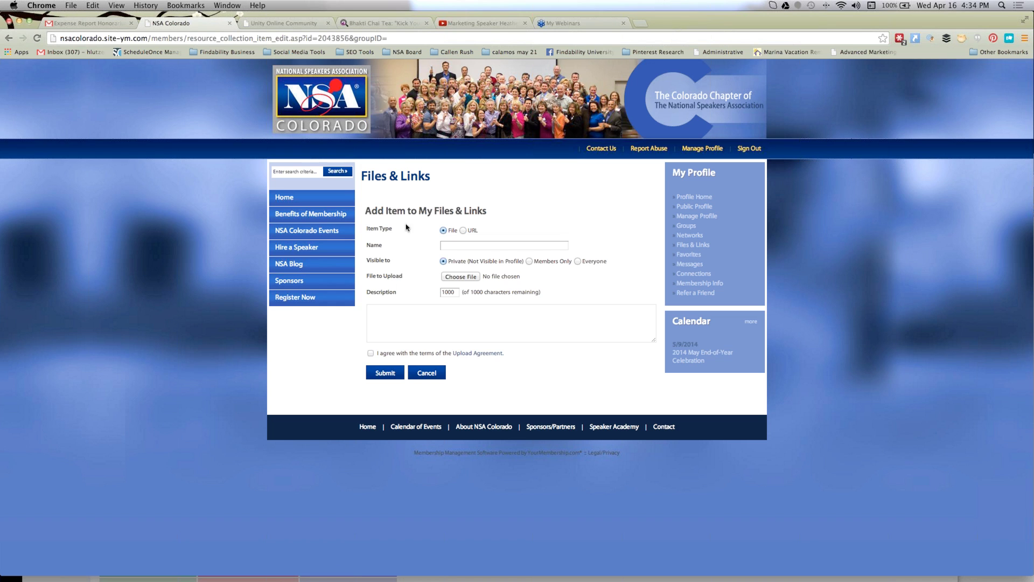
View the new item form with the URL item type and return the type to File
left_click(464, 231)
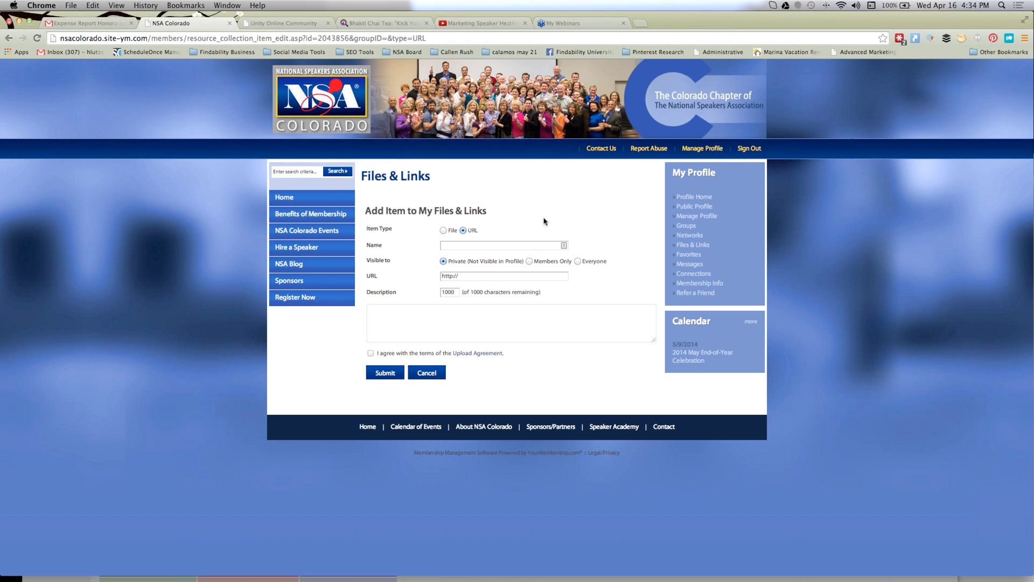
left_click(477, 245)
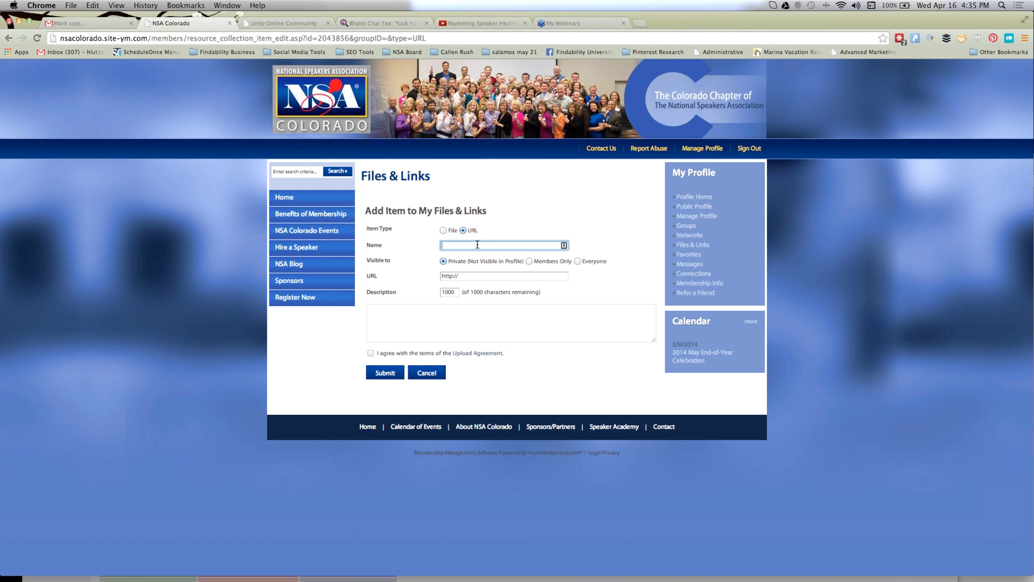
left_click(443, 230)
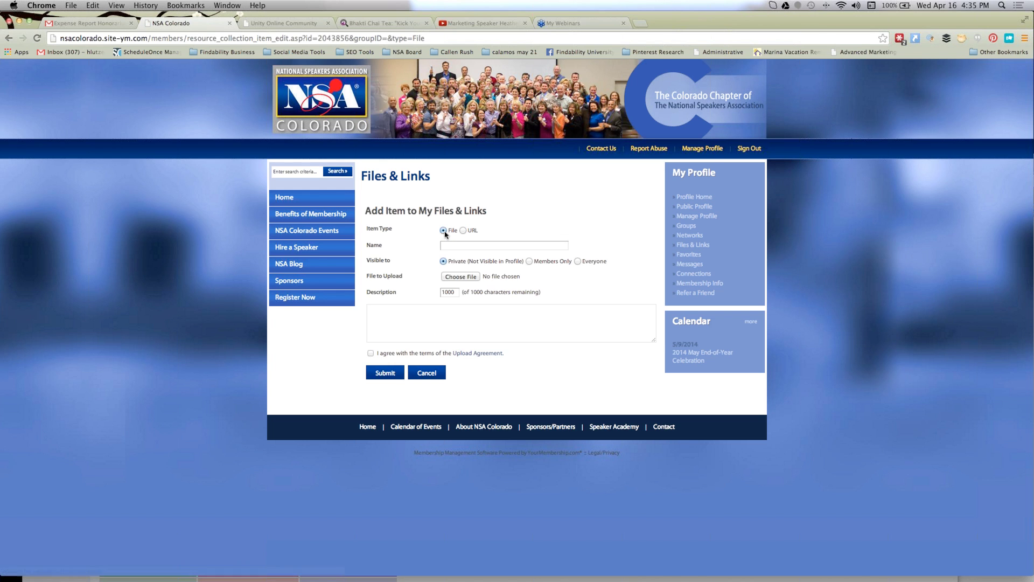
Try to submit SocialMediaTools.pdf as a file item without a name, accepting the upload agreement
left_click(454, 276)
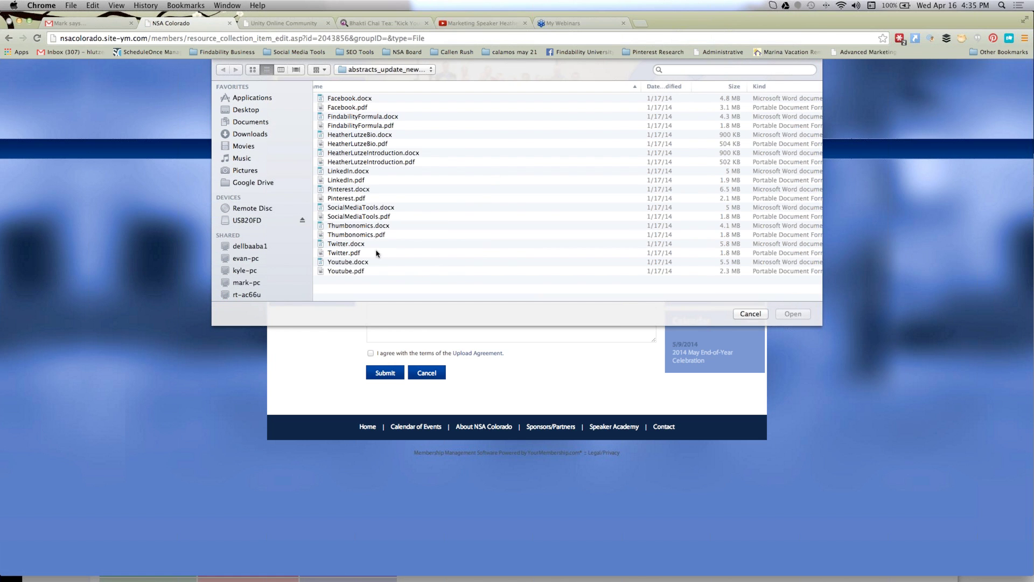
left_click(383, 217)
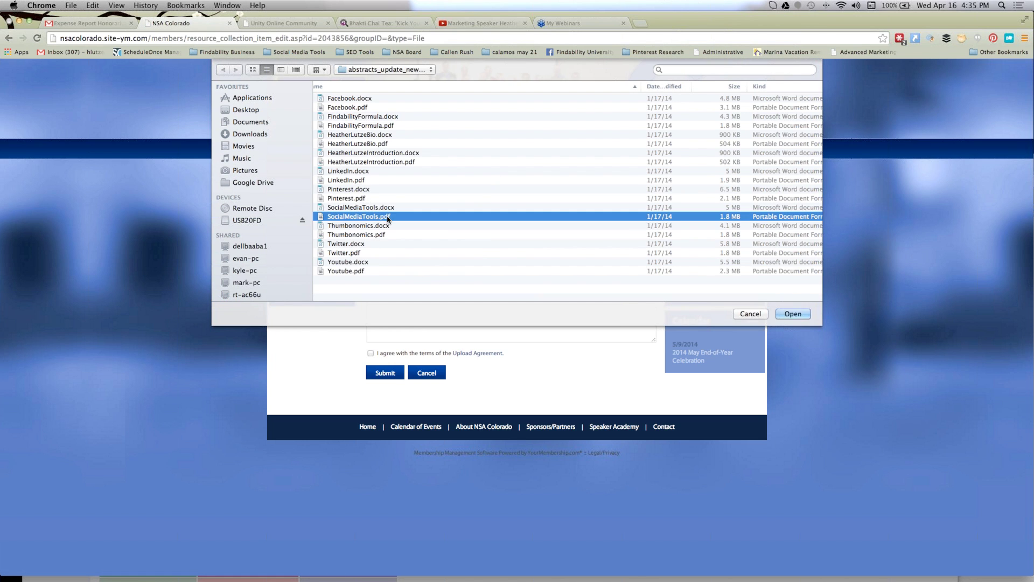
left_click(793, 314)
left_click(403, 315)
left_click(370, 354)
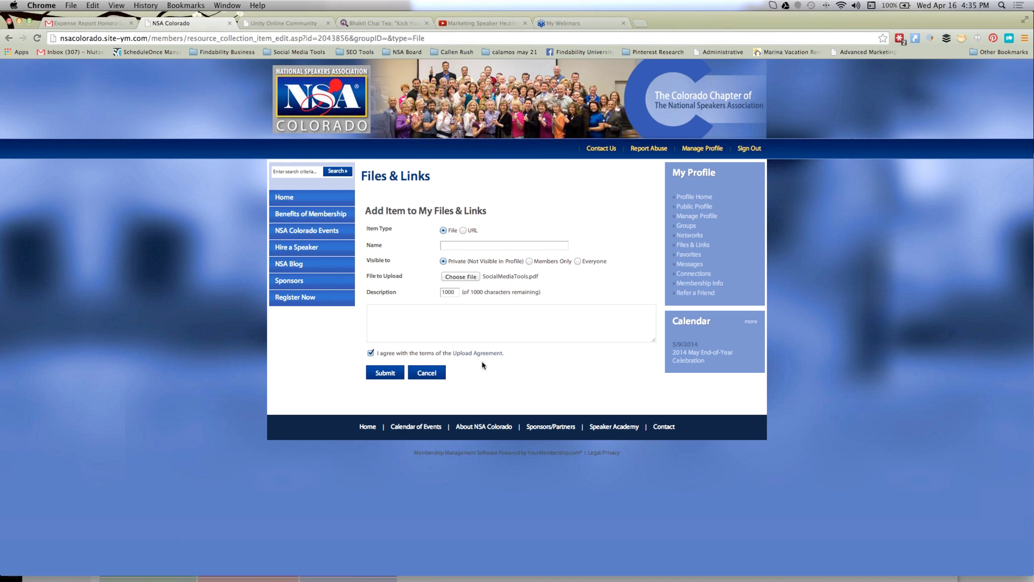
left_click(397, 376)
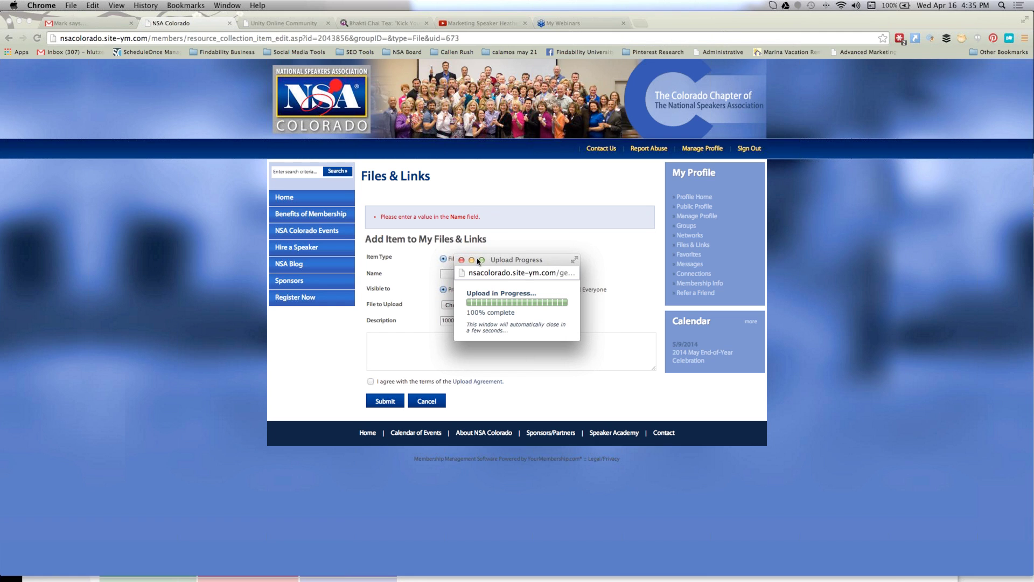
Name the item "Social Media Tools", attach SocialMediaTools.pdf, accept the upload agreement, and submit it
left_click(468, 275)
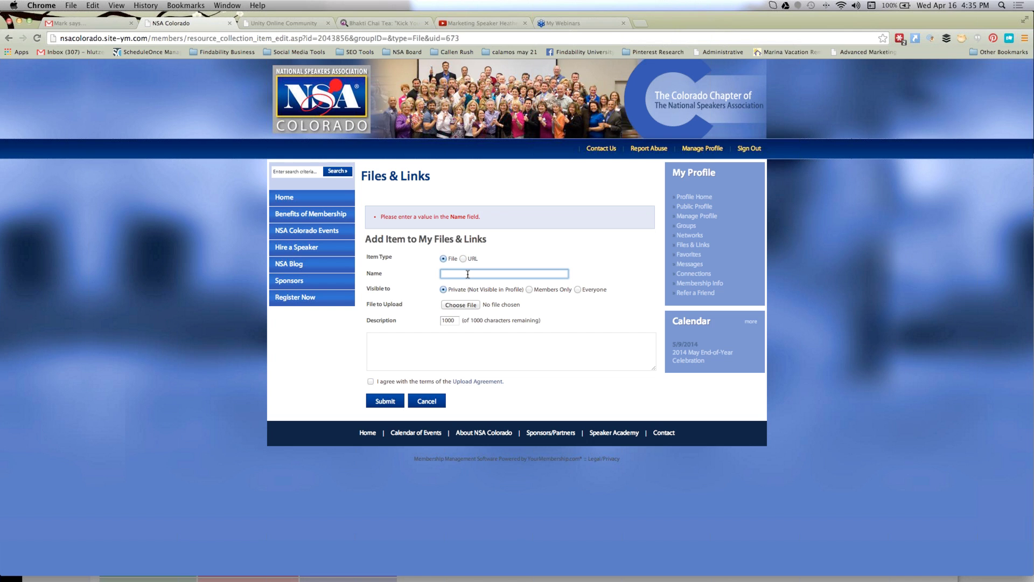
type("Social Media Tools")
left_click(460, 305)
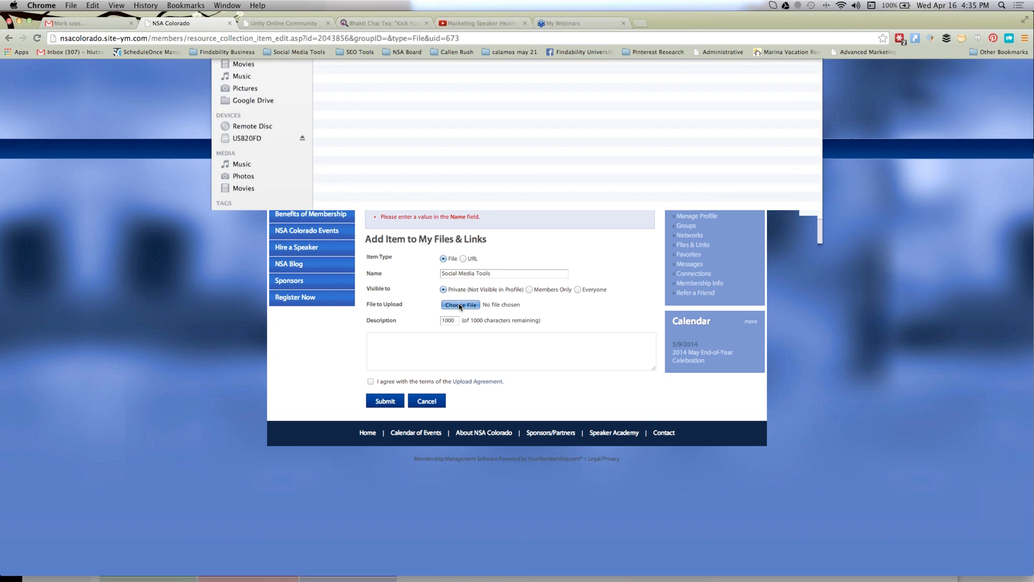
left_click(340, 210)
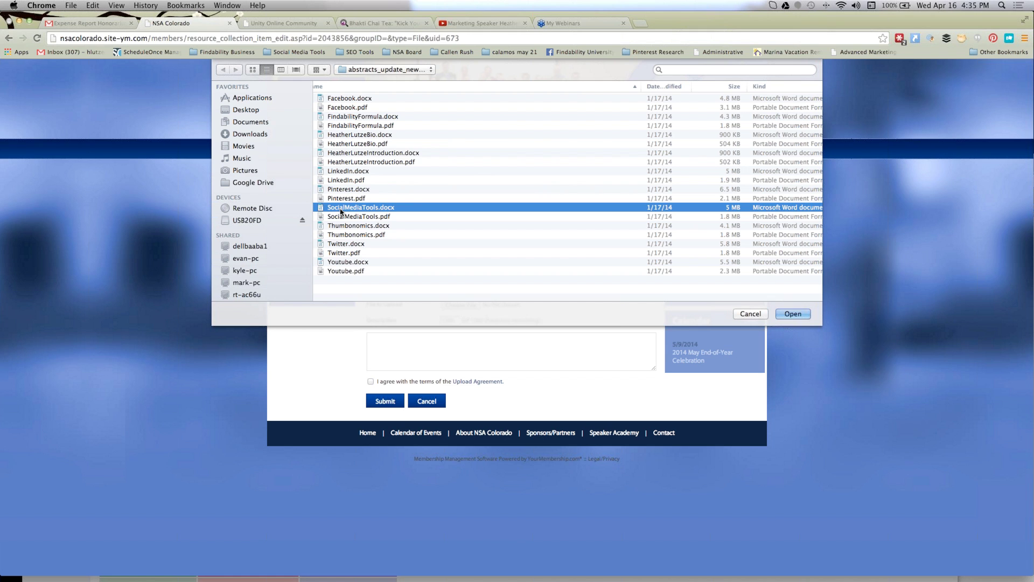
left_click(341, 216)
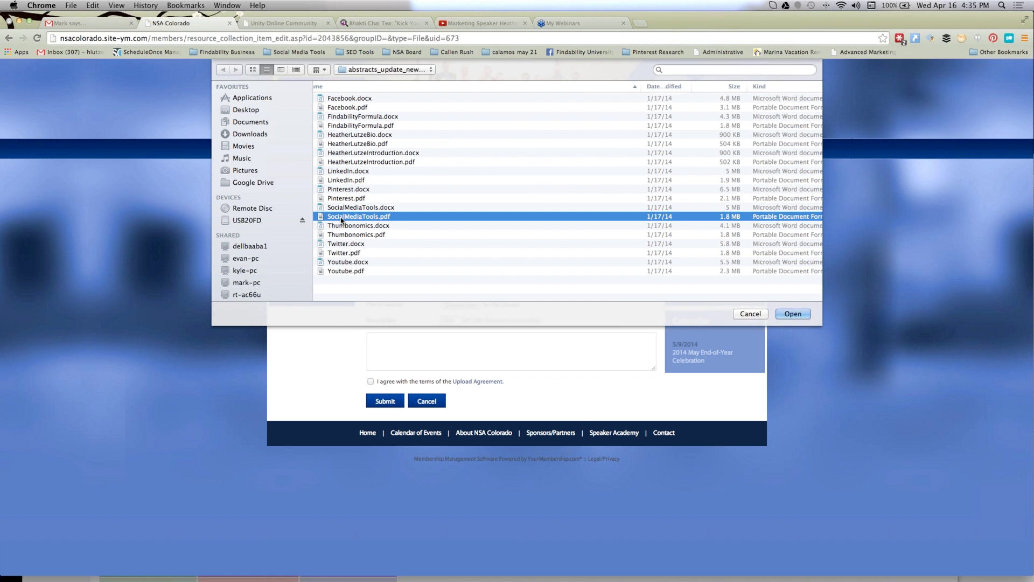
left_click(794, 314)
left_click(572, 356)
left_click(385, 383)
left_click(385, 401)
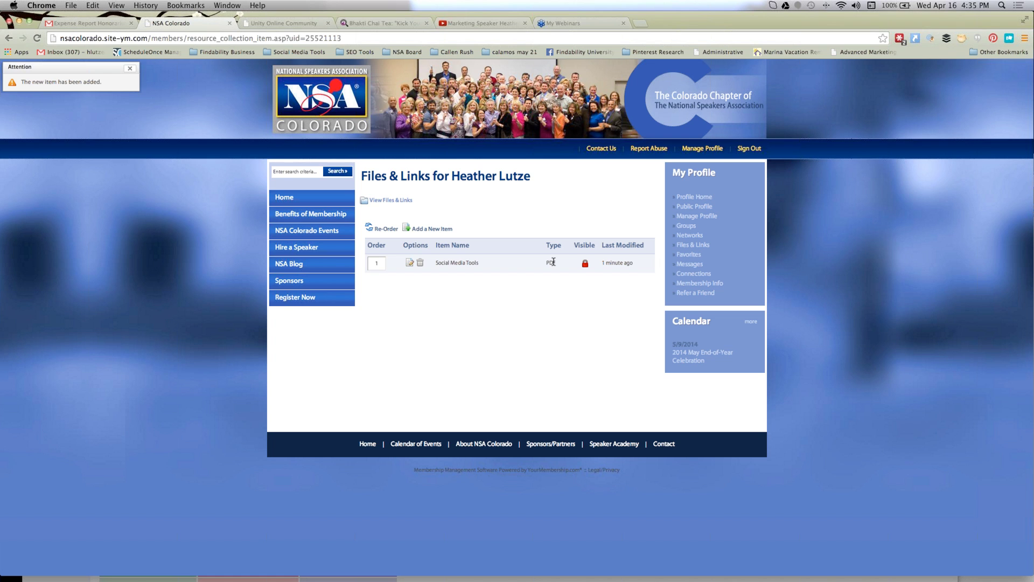
Review the activity feed and the profile pages on the profile home, and open the member's wall
left_click(694, 197)
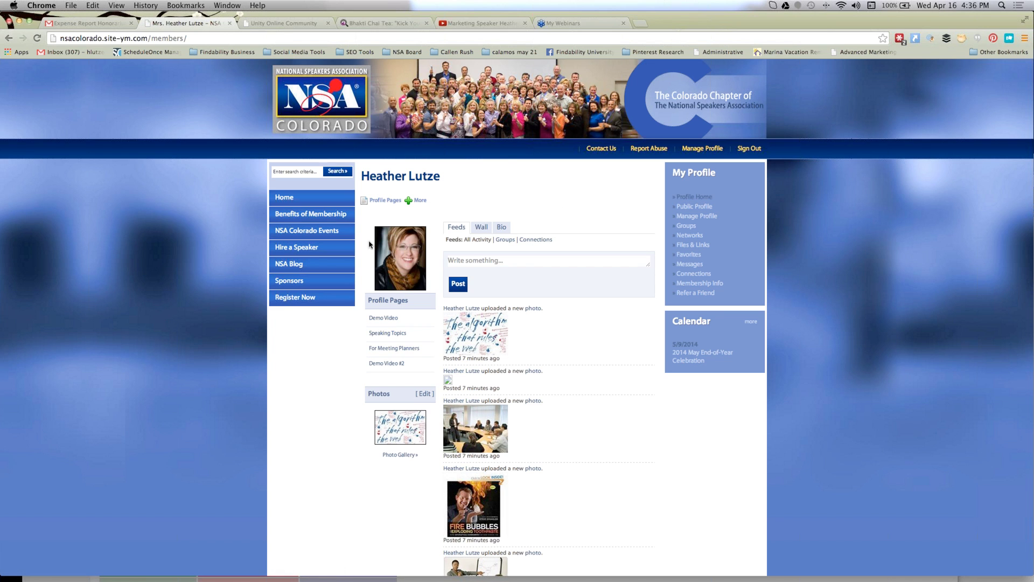
scroll(493, 429, "down", 5)
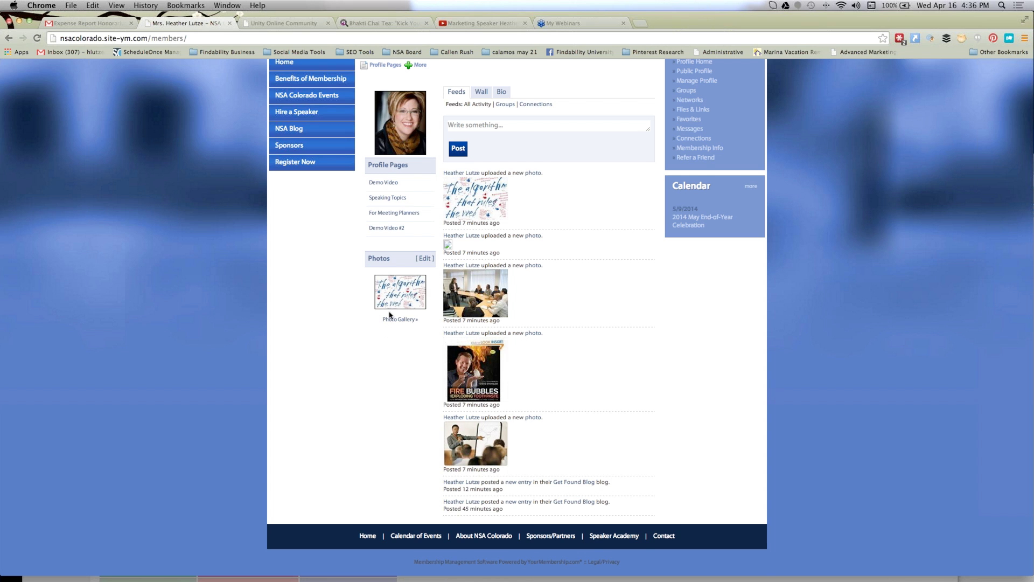
scroll(391, 316, "up", 3)
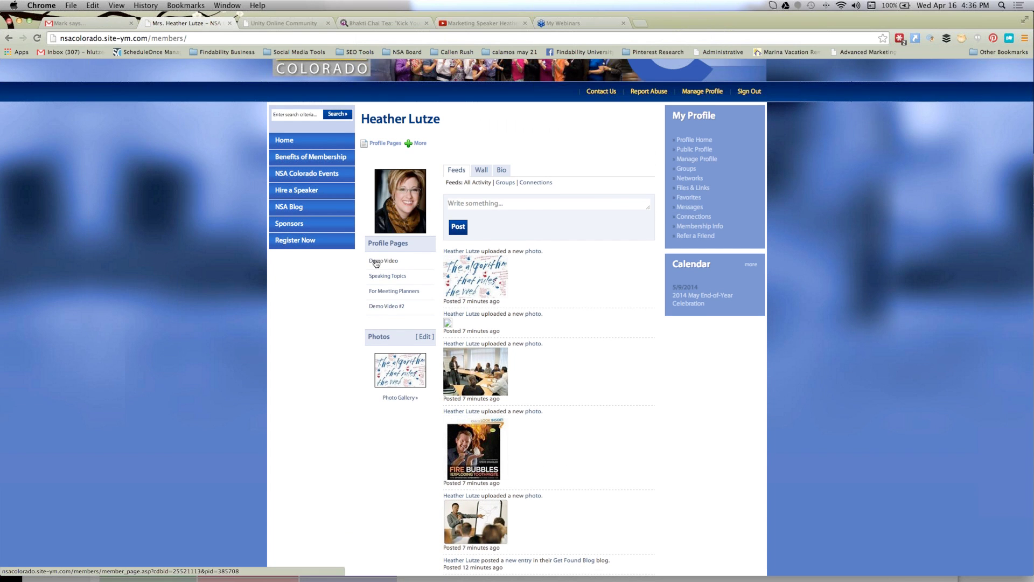
left_click(482, 171)
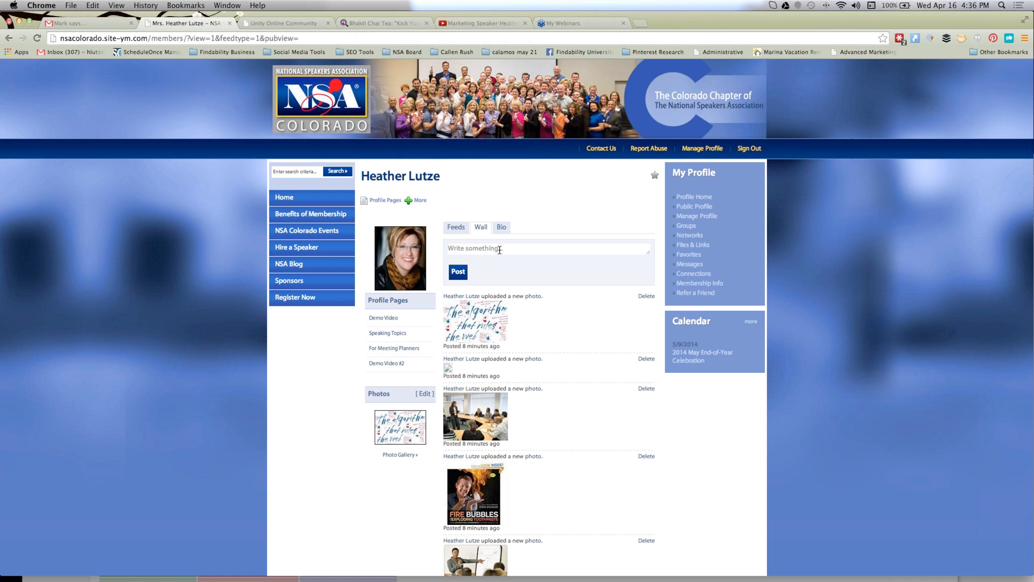
Make the Social Media Tools item in Files & Links visible to Everyone, accepting the upload agreement and saving the change
left_click(688, 217)
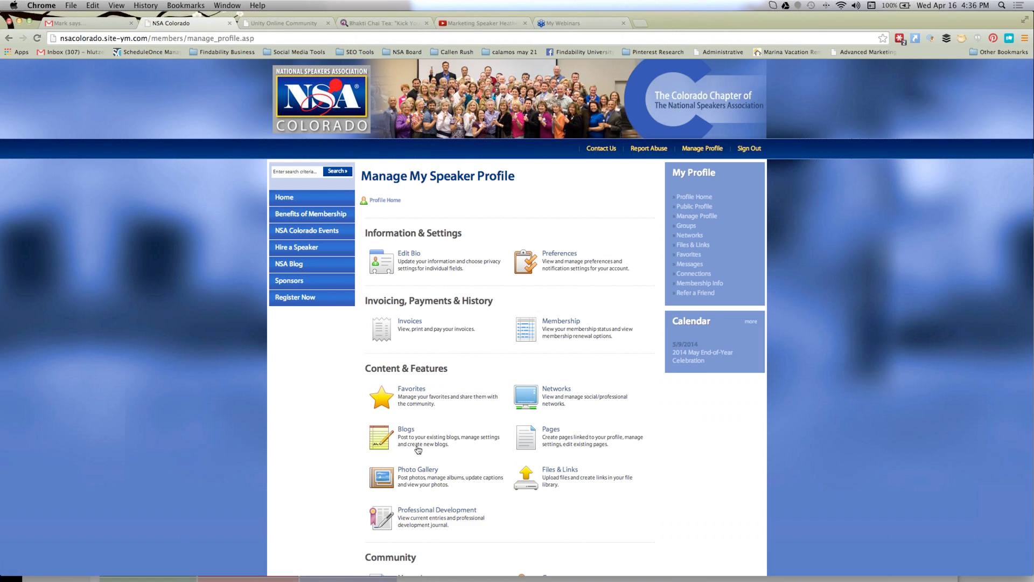
left_click(568, 481)
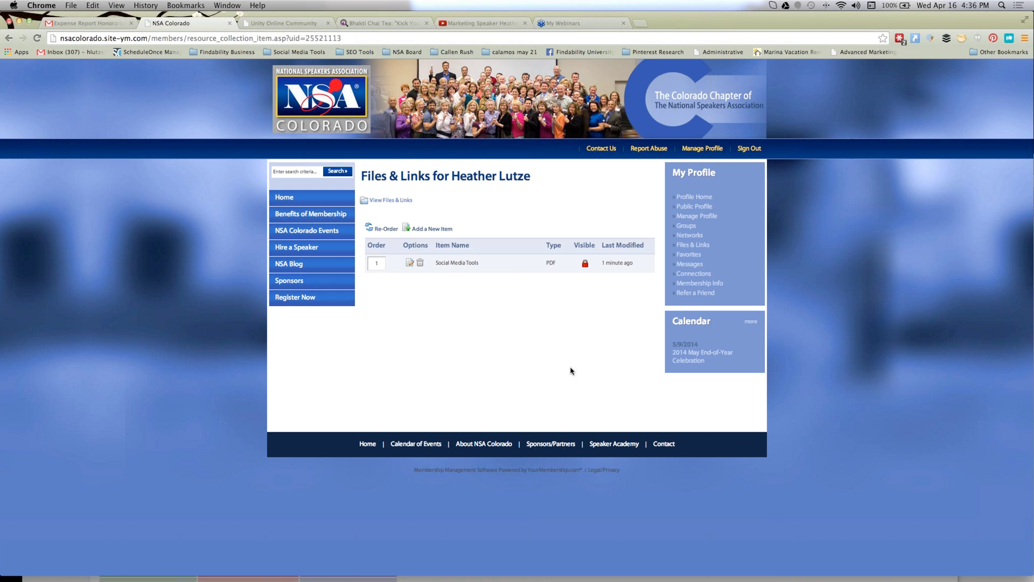
left_click(409, 265)
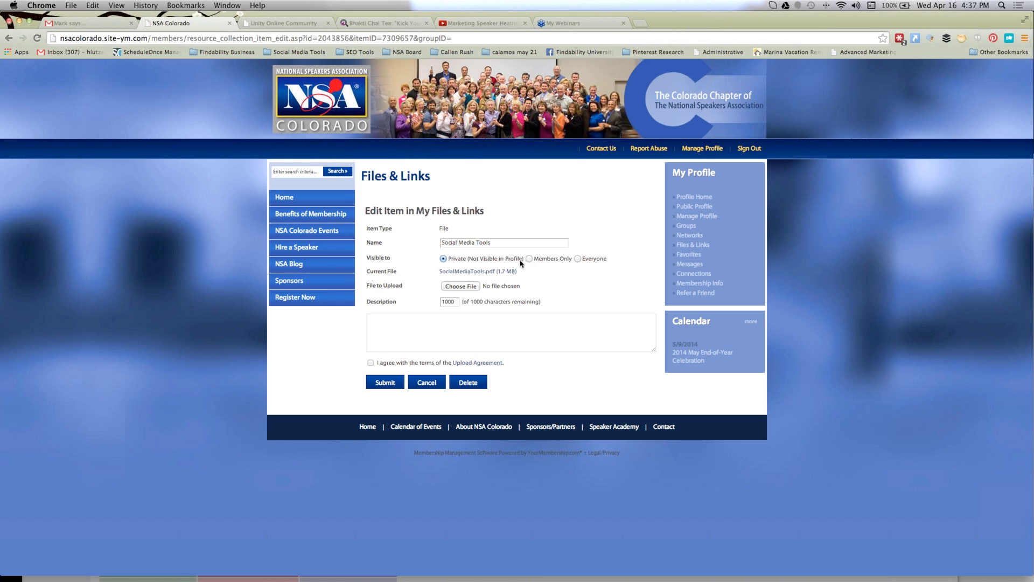
left_click(577, 258)
left_click(370, 363)
left_click(385, 382)
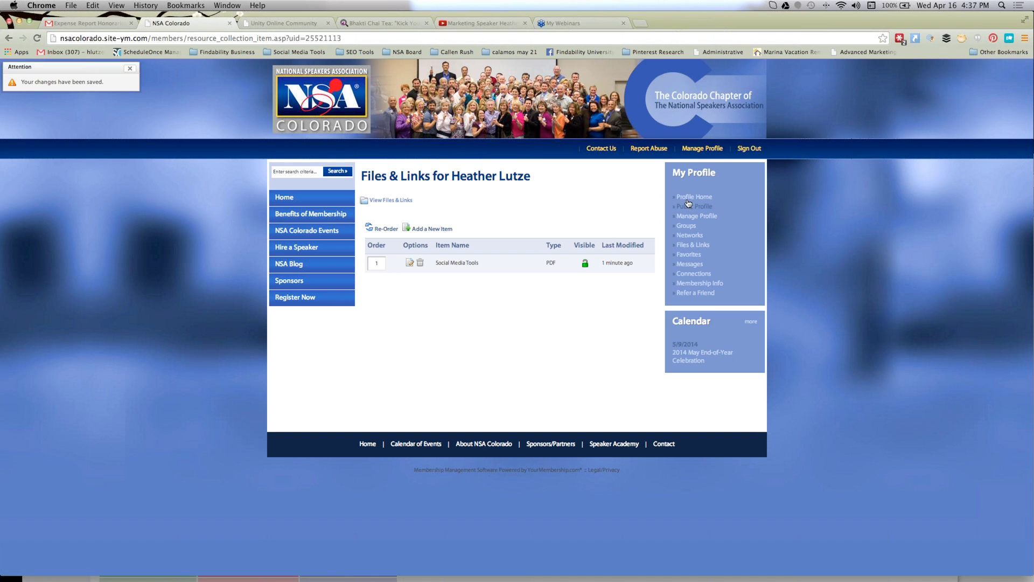
Check the Files & Links section on the profile home and open the full file library
left_click(693, 197)
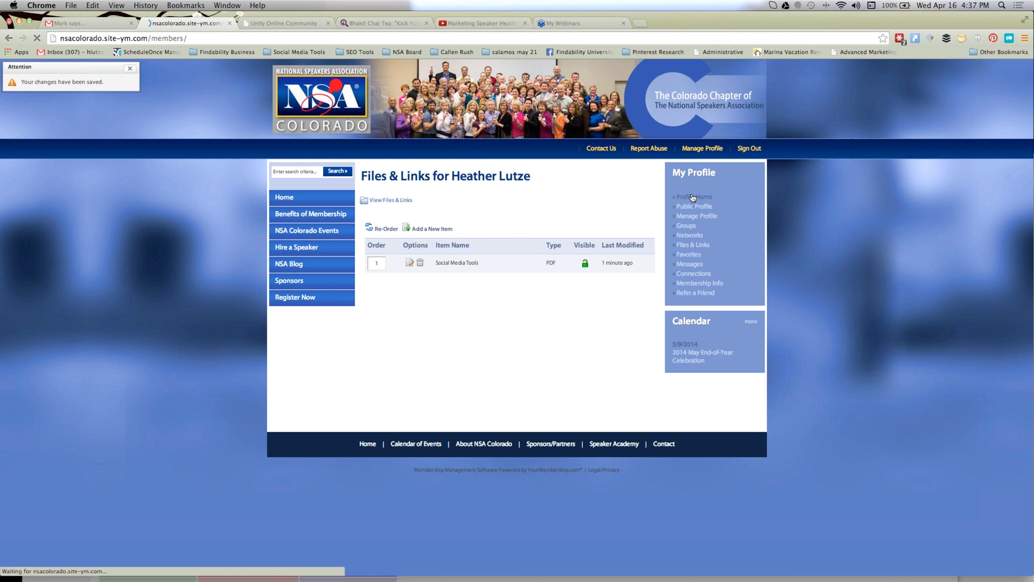
scroll(266, 521, "down", 3)
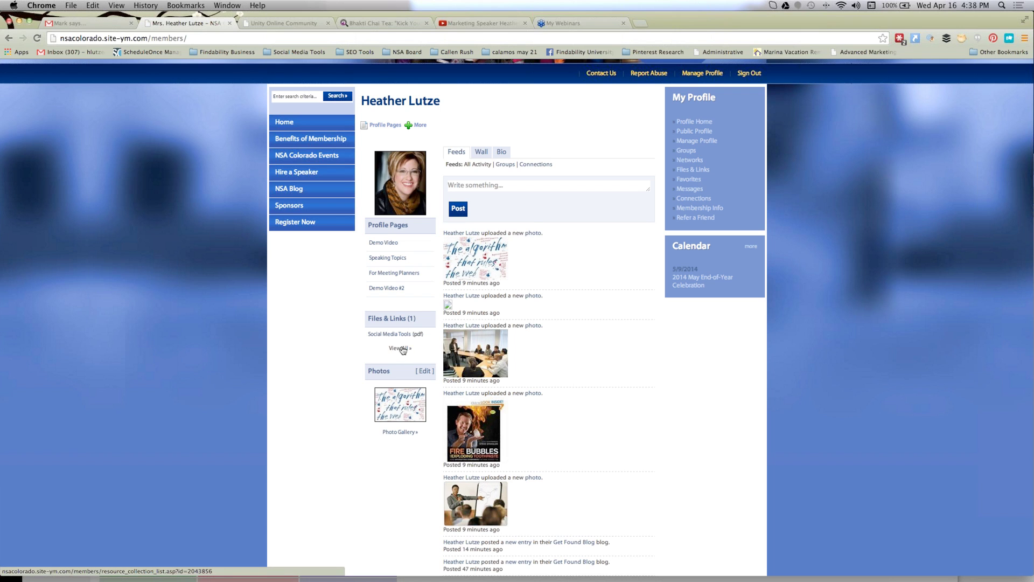
left_click(399, 349)
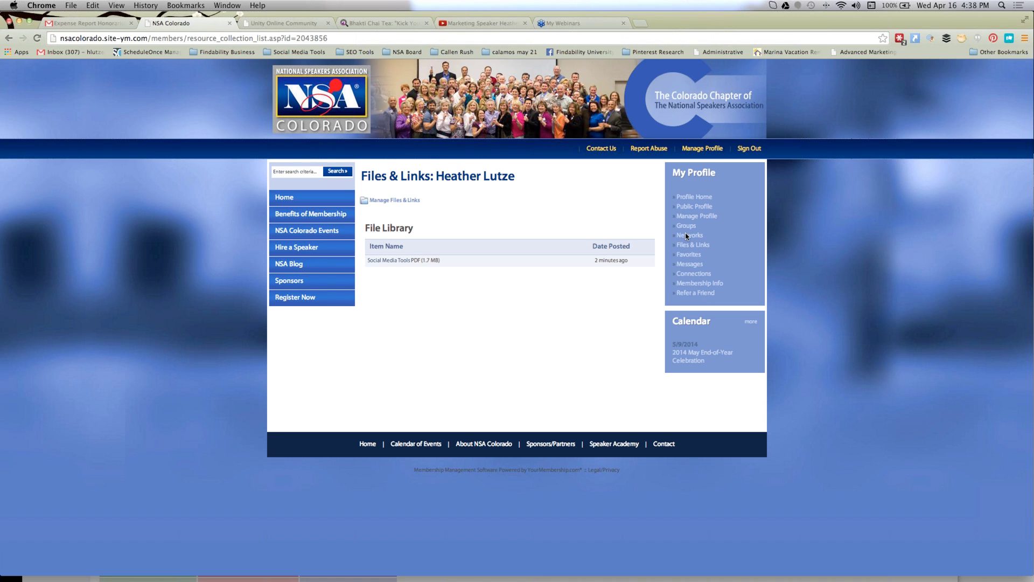
Open the member's Favorites from the profile management page and check the public view of favorites
left_click(692, 217)
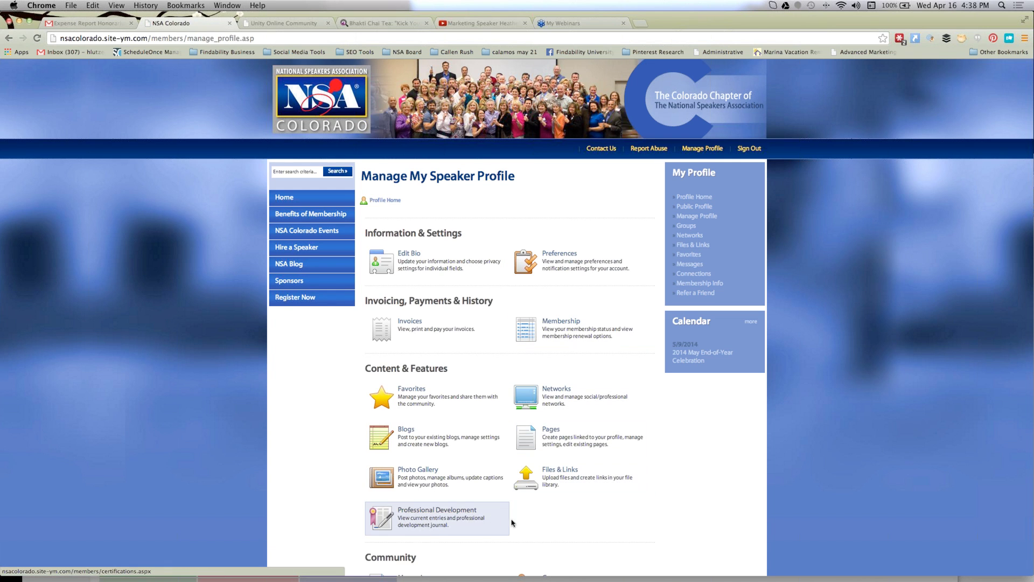
scroll(538, 512, "down", 5)
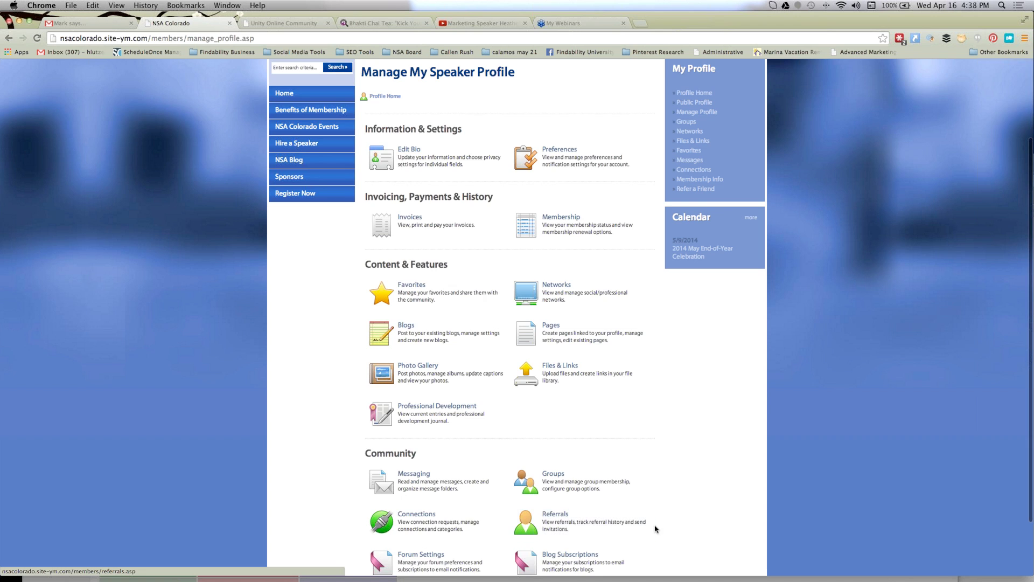
scroll(656, 528, "down", 1)
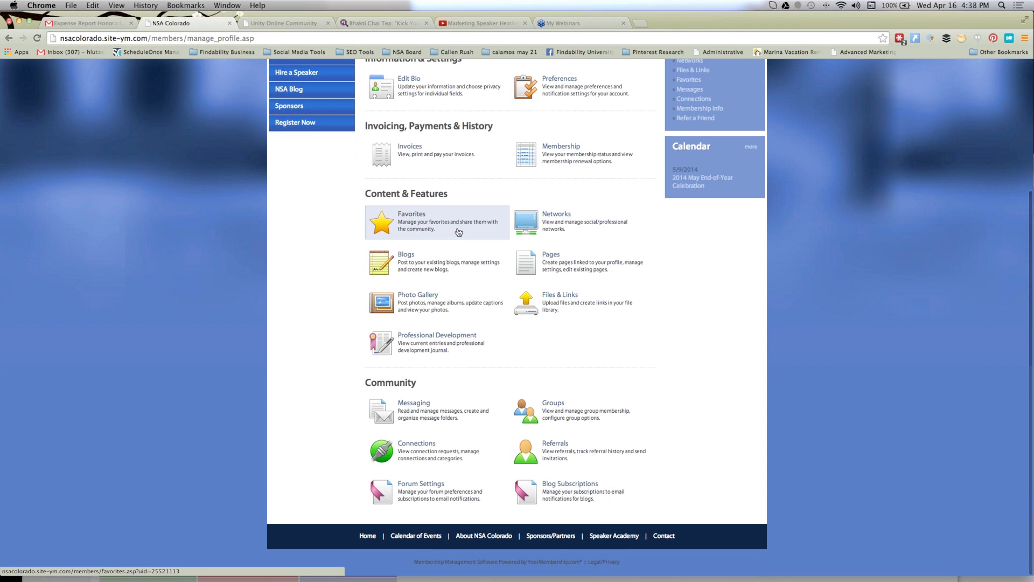
left_click(424, 225)
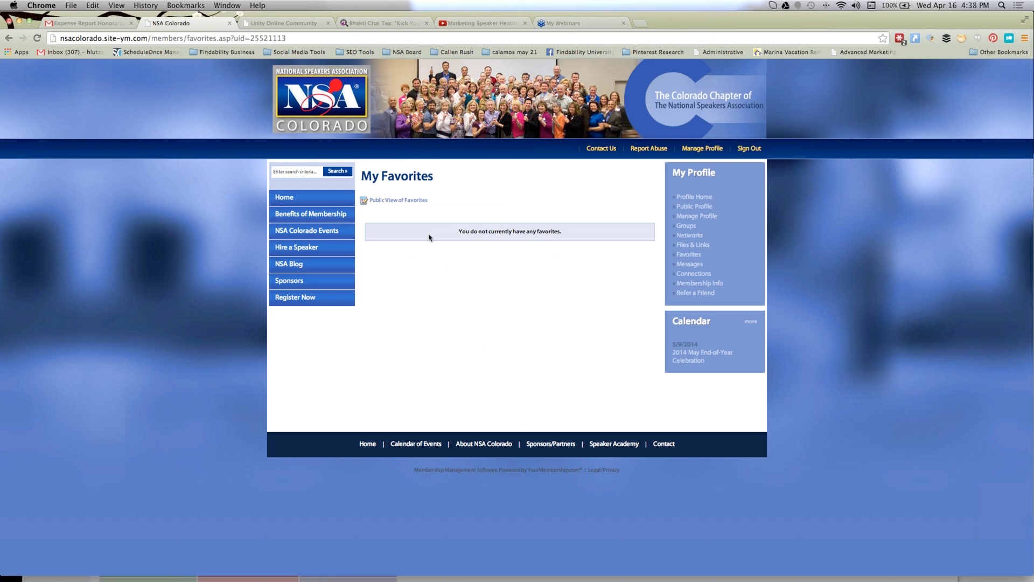
left_click(403, 201)
Open Professional Development from the profile management page and look through its Certifications/Programs and Journal Entries views
left_click(693, 216)
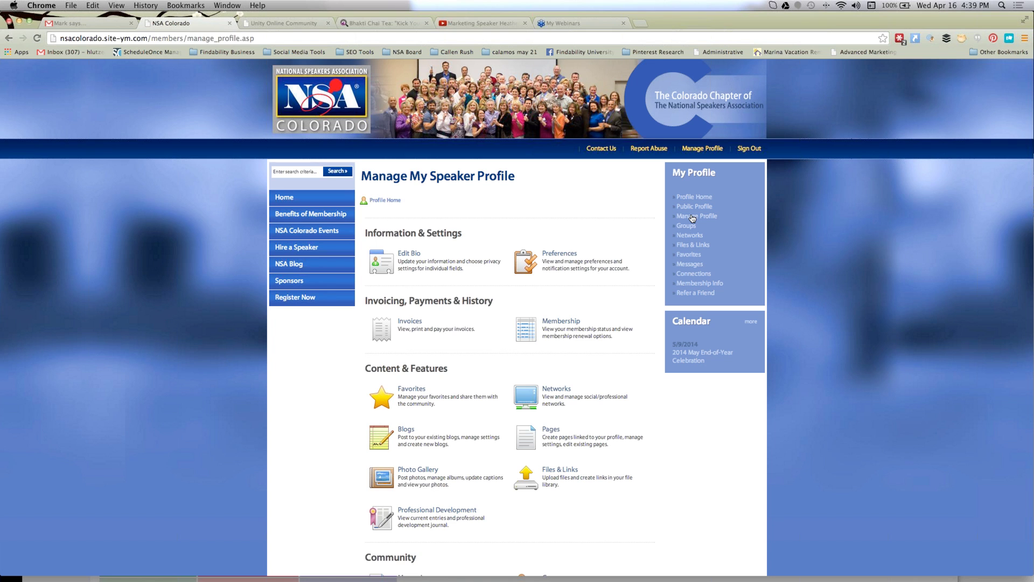
scroll(707, 491, "down", 5)
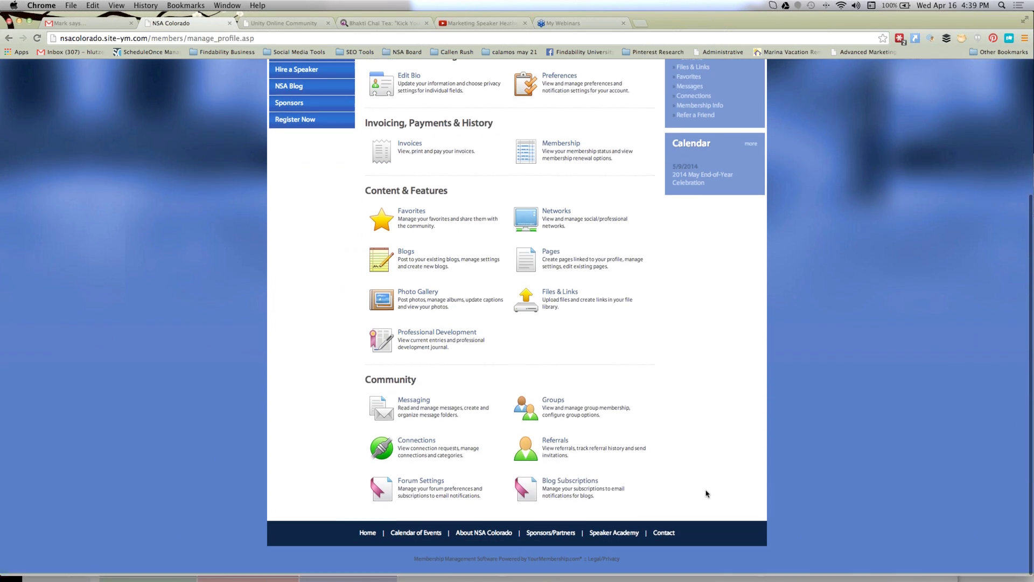
left_click(418, 345)
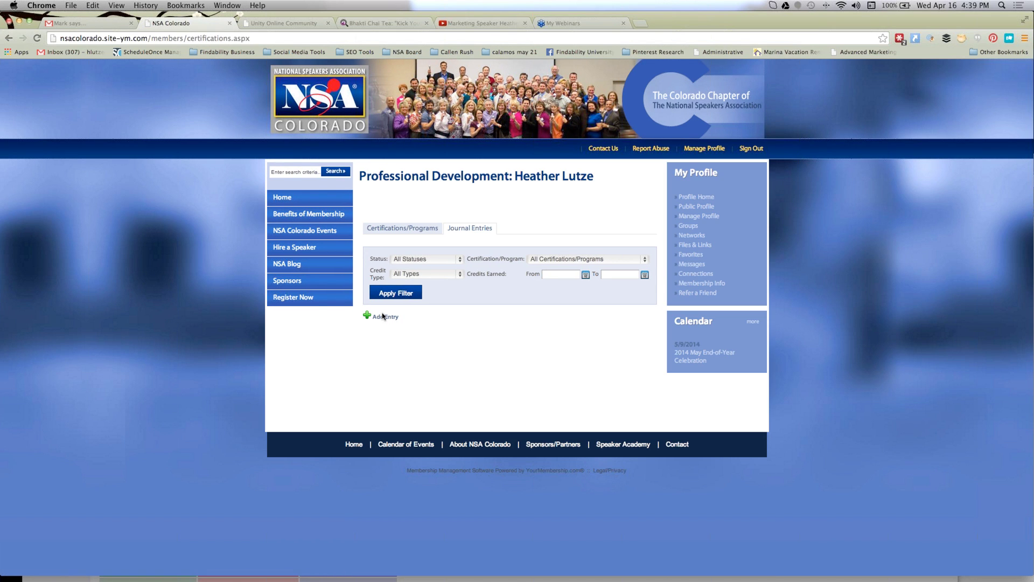
left_click(408, 231)
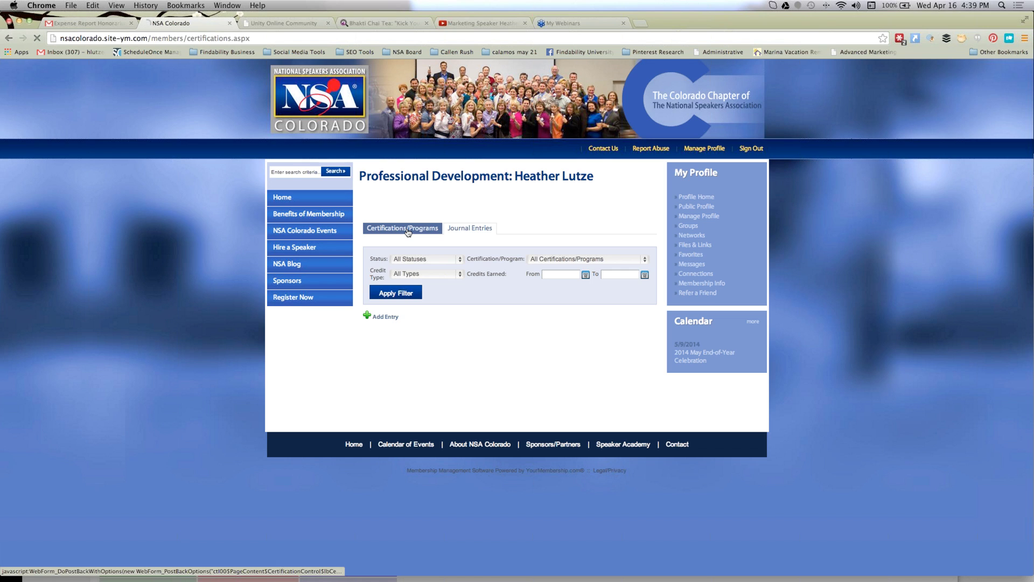
left_click(491, 232)
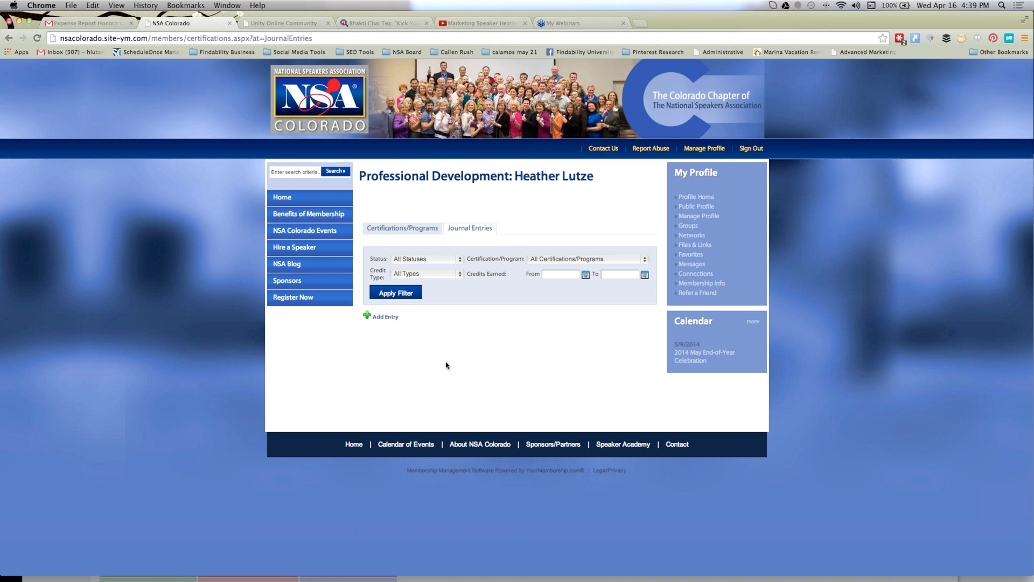
Open the algorithm photo from the Photos section of the profile home, look over its caption, comment and tag options, and close it
left_click(708, 217)
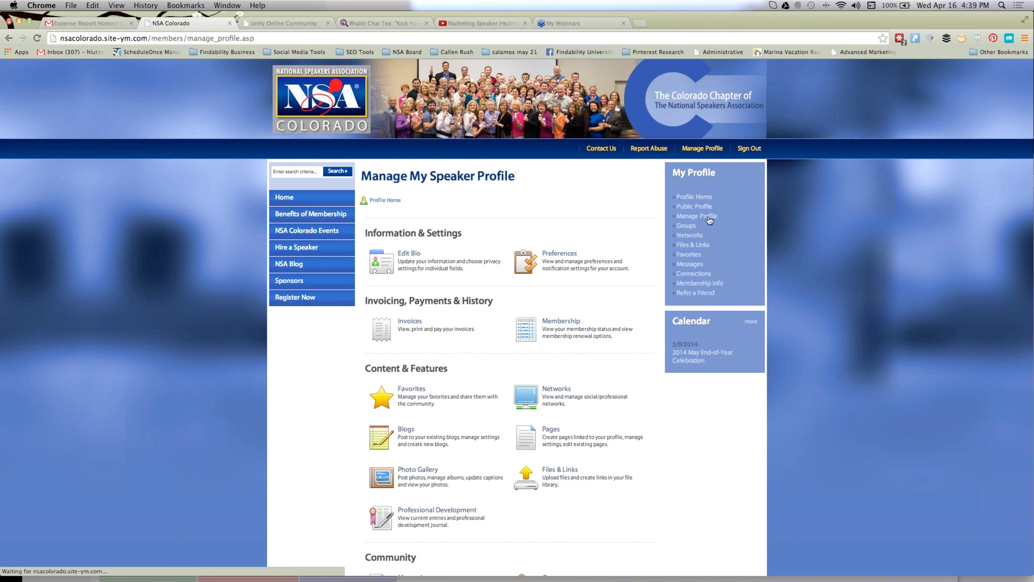
left_click(682, 197)
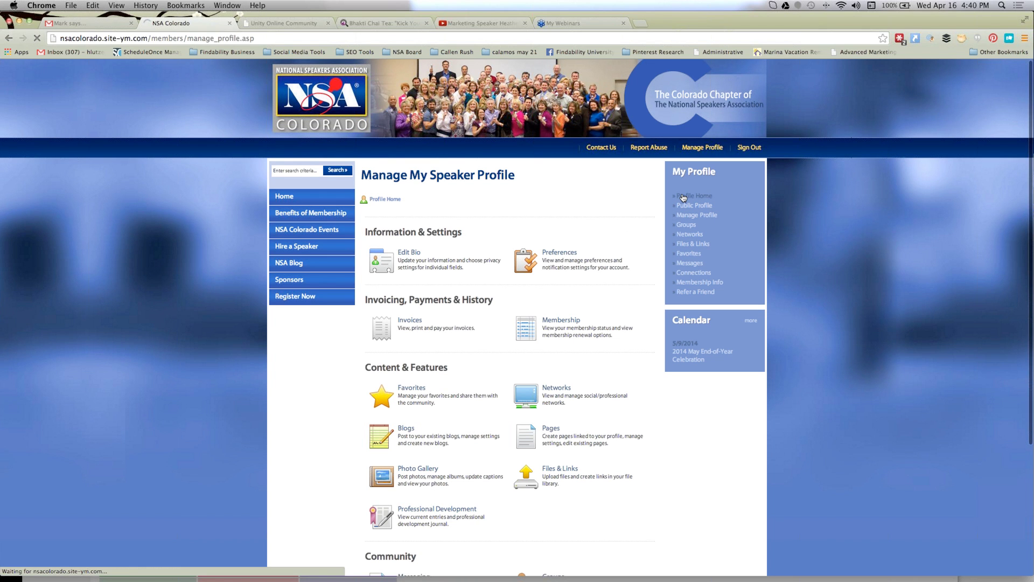
scroll(589, 348, "down", 1)
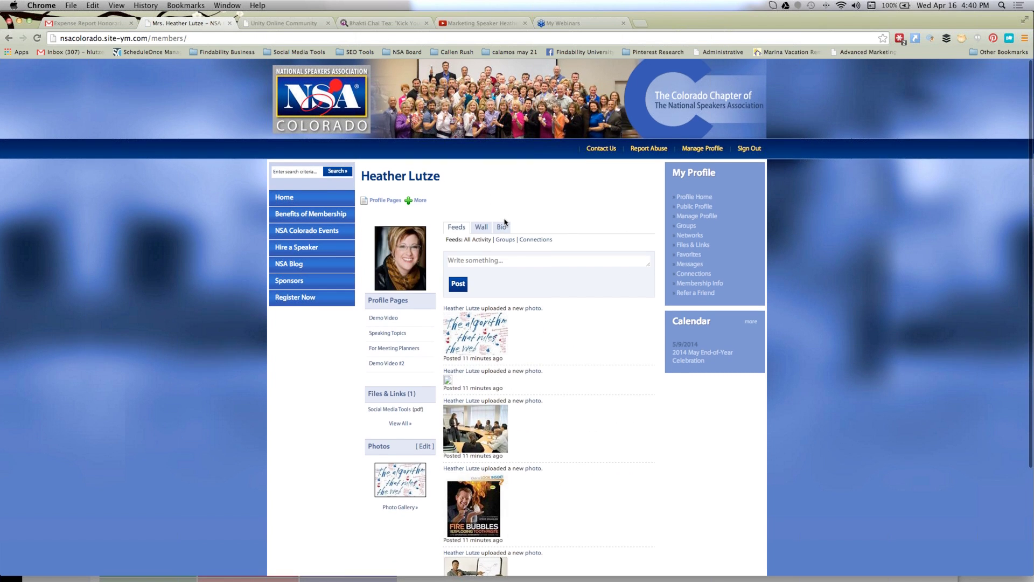
scroll(388, 425, "down", 5)
left_click(400, 366)
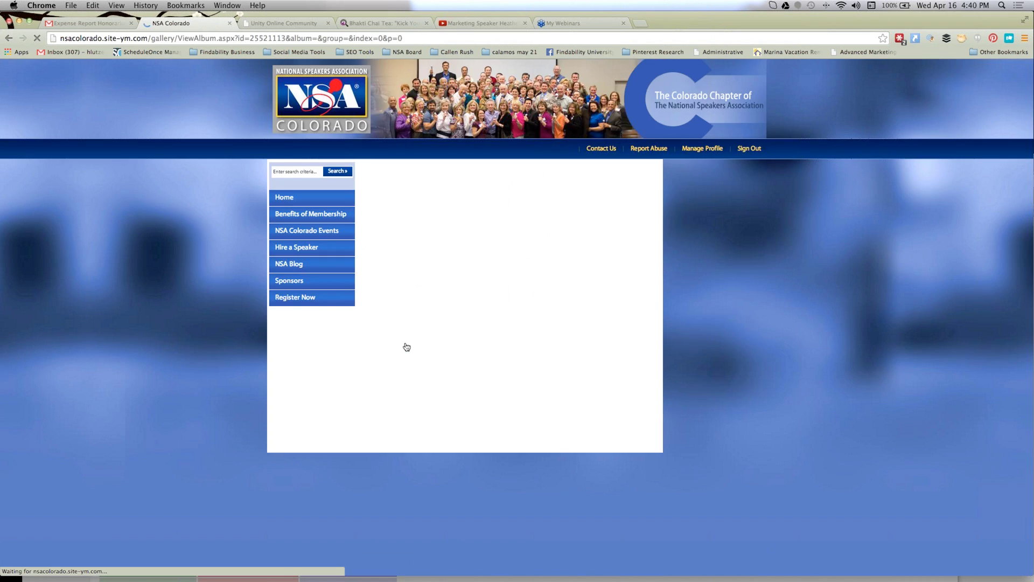
left_click(407, 346)
right_click(385, 311)
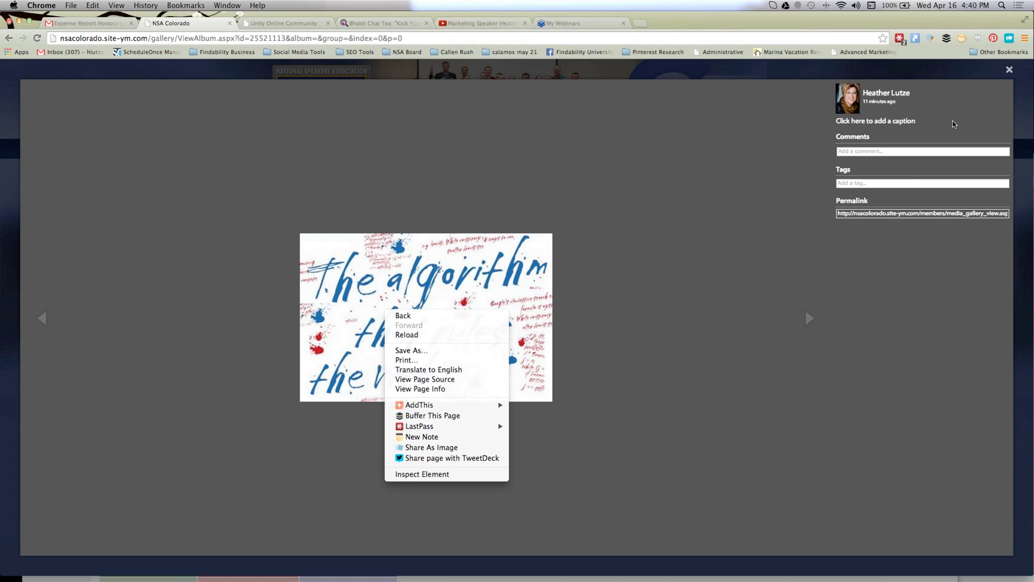
key("Escape")
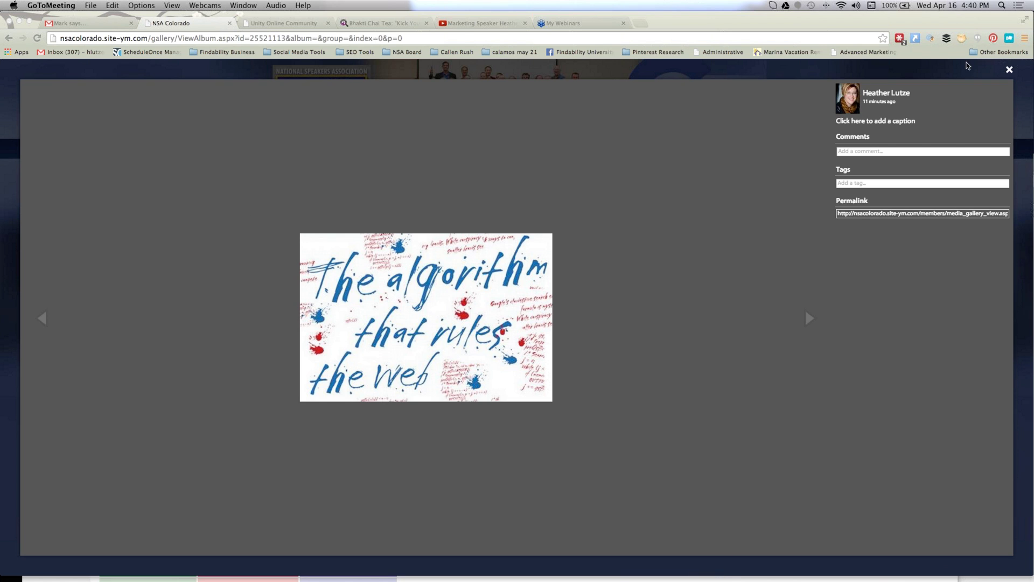
left_click(874, 76)
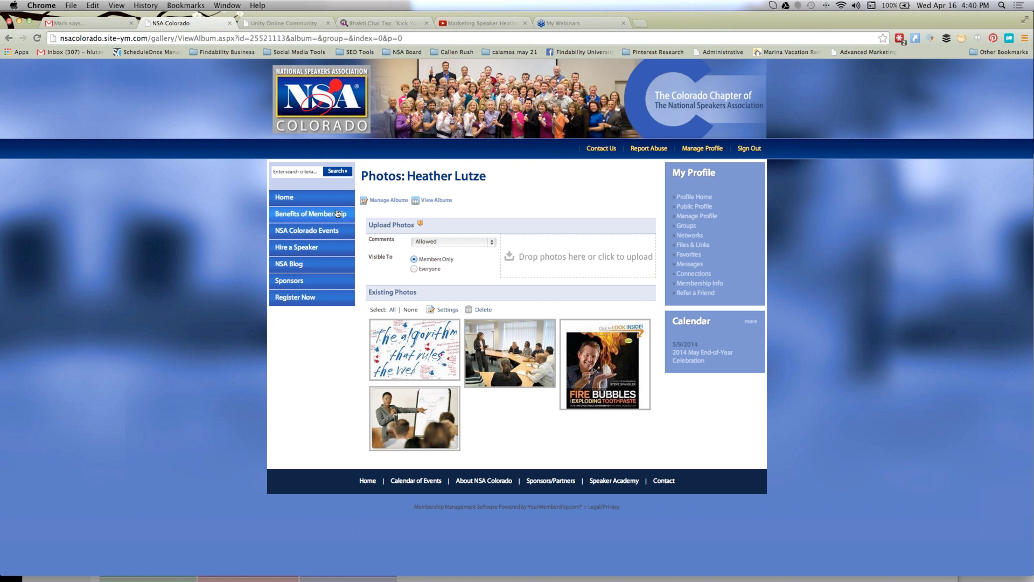
Review the Community options on the profile management page and open the member's Groups
left_click(697, 217)
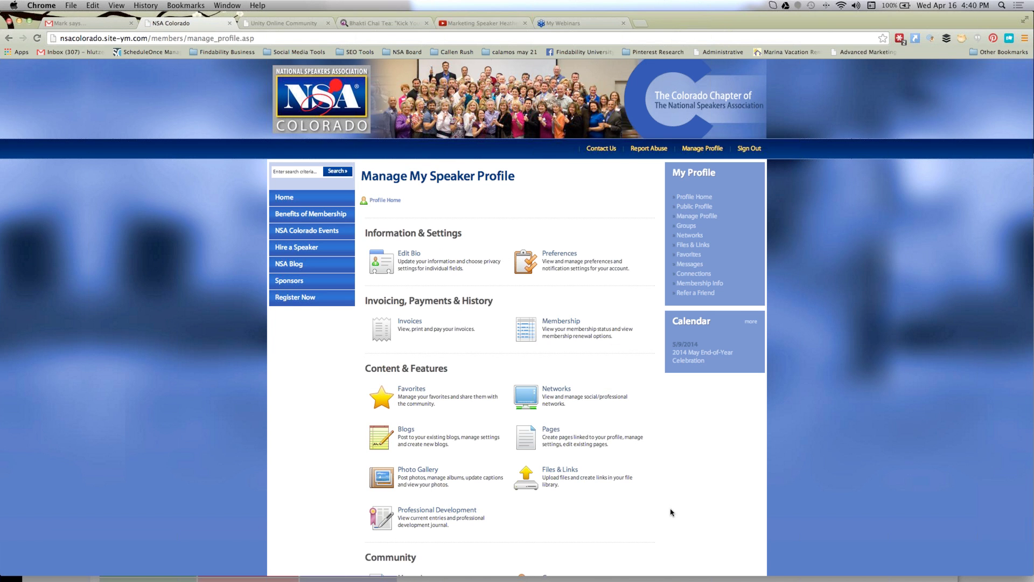
scroll(671, 512, "down", 5)
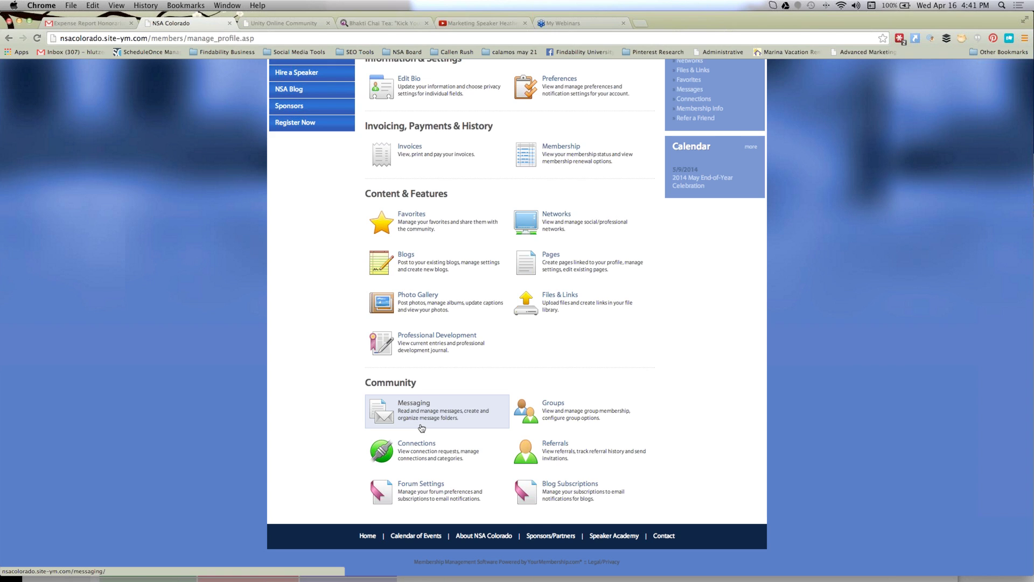
left_click(555, 414)
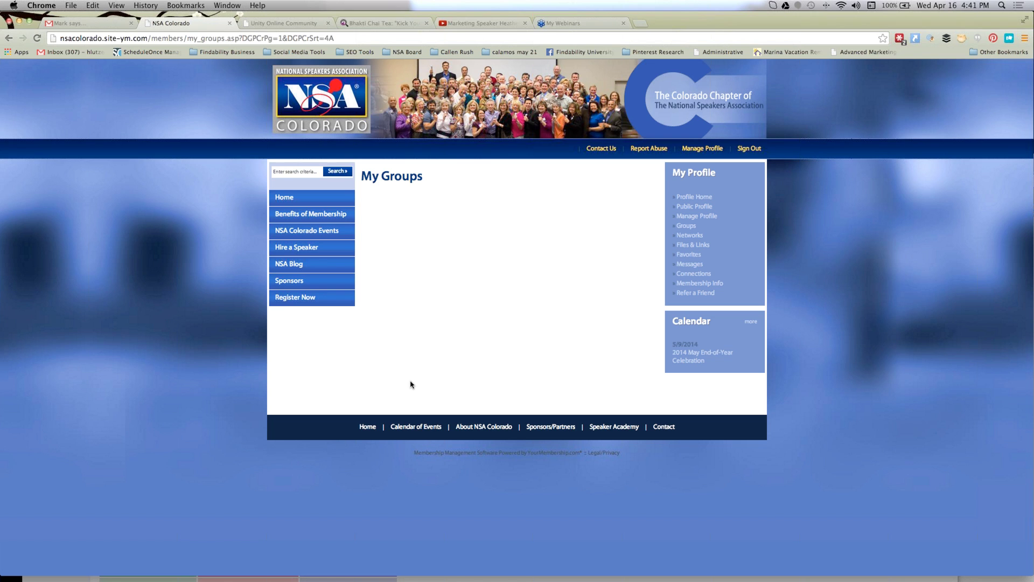
left_click(684, 228)
left_click(686, 237)
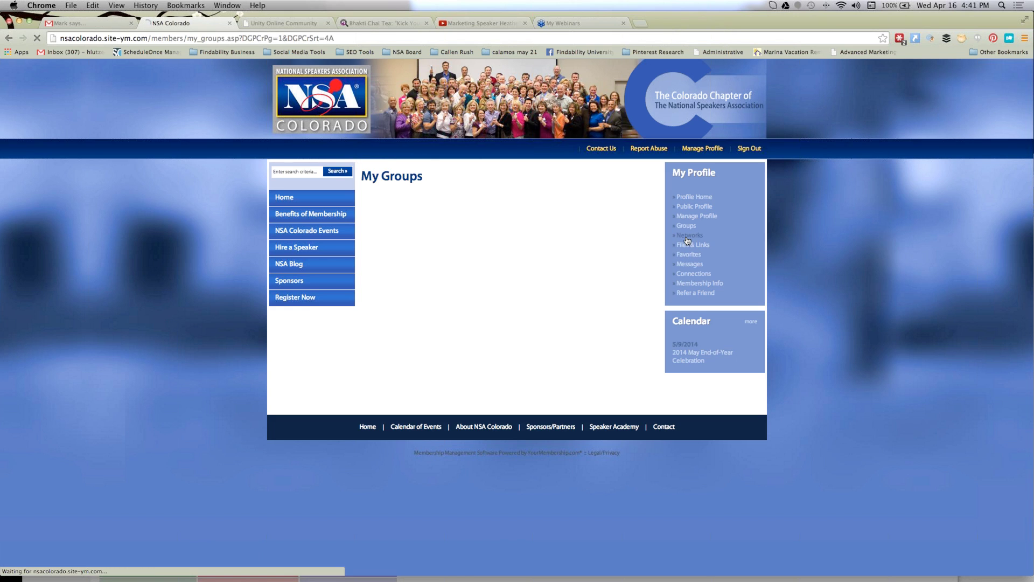
Return to the profile management page and open the Message Center from the Community options
left_click(693, 217)
scroll(619, 499, "down", 5)
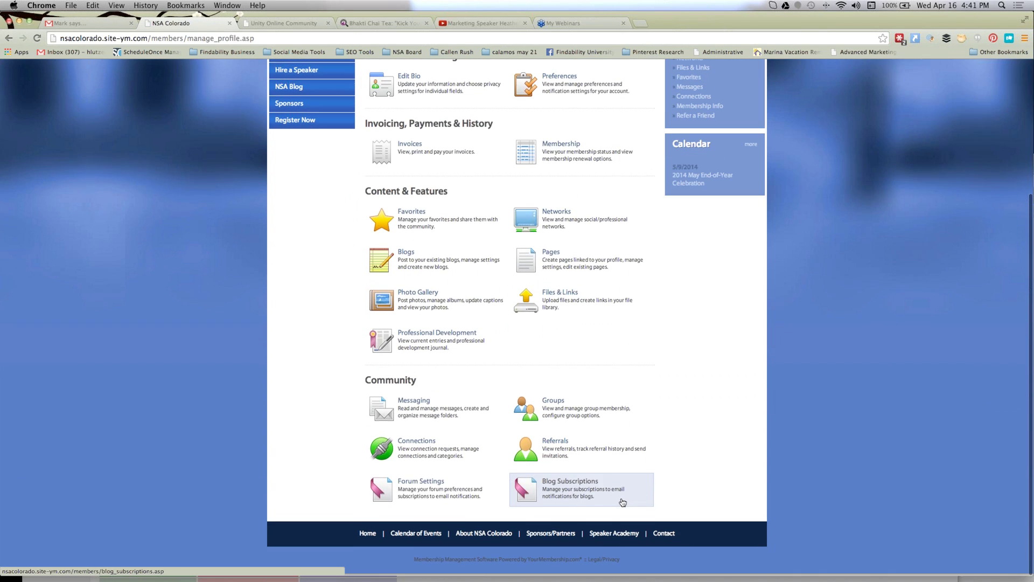
left_click(438, 417)
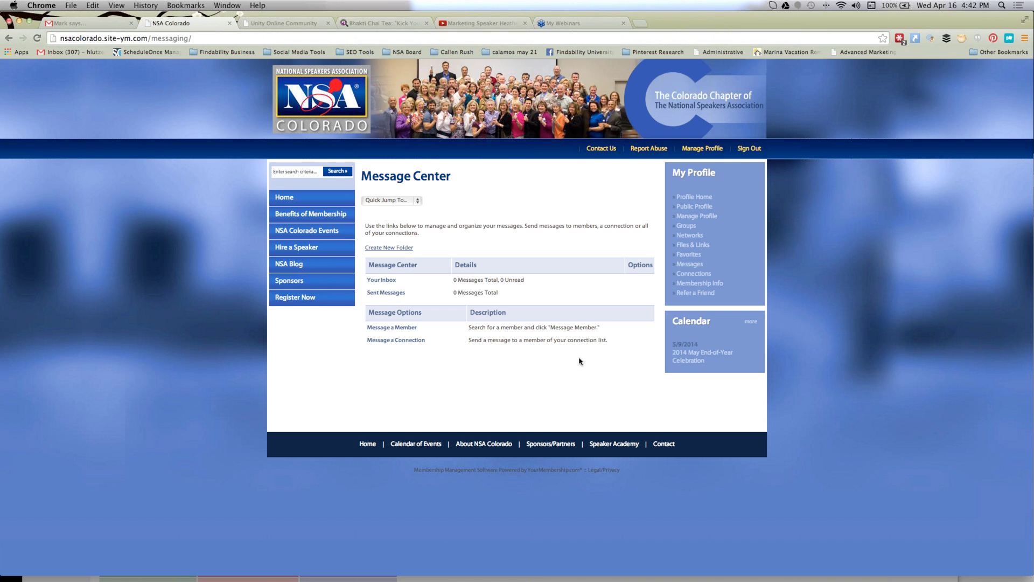
Open Connections from the profile management page and look at the categories available for filtering connections
left_click(706, 217)
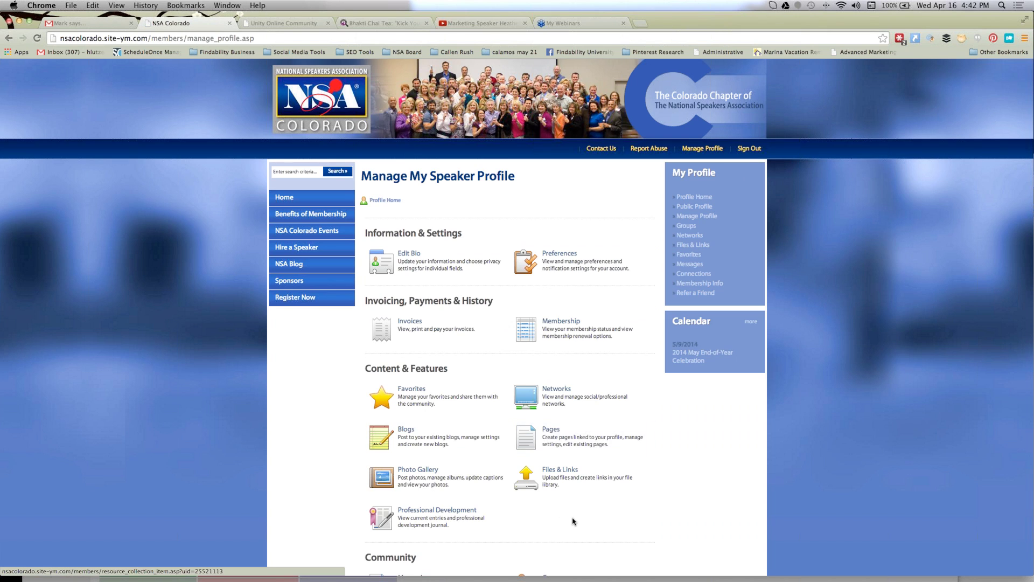
scroll(573, 521, "down", 5)
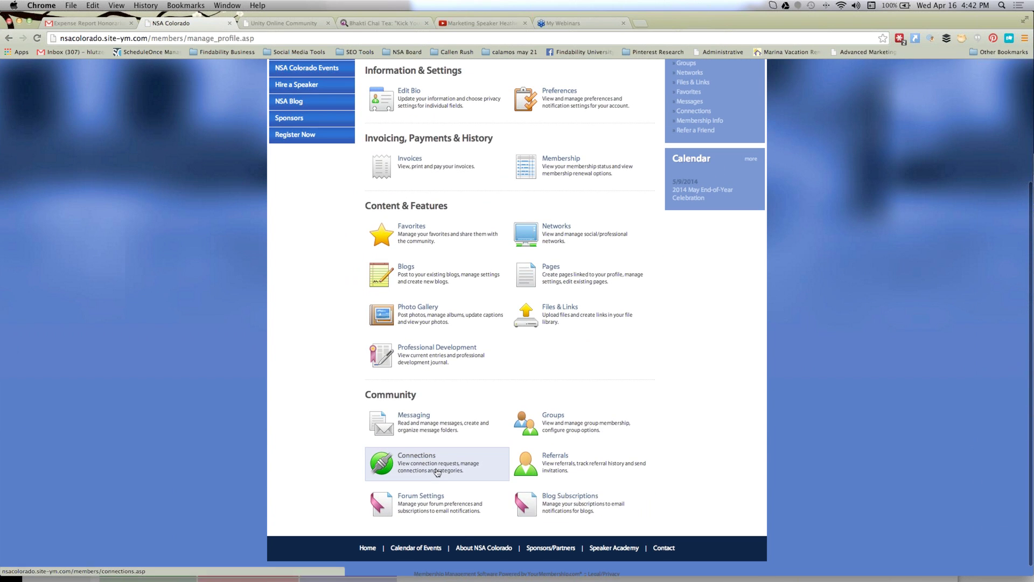
left_click(436, 471)
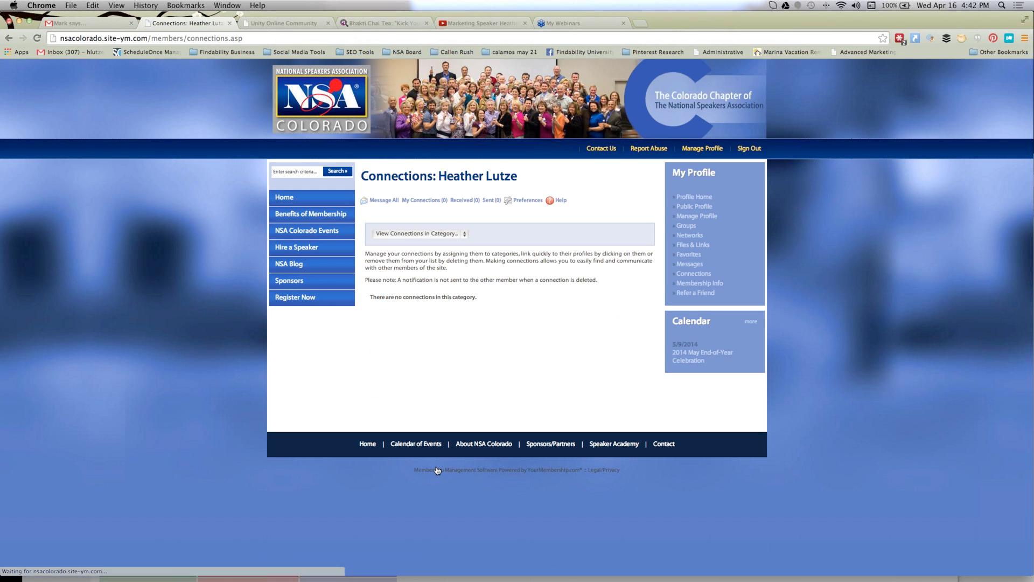
left_click(450, 235)
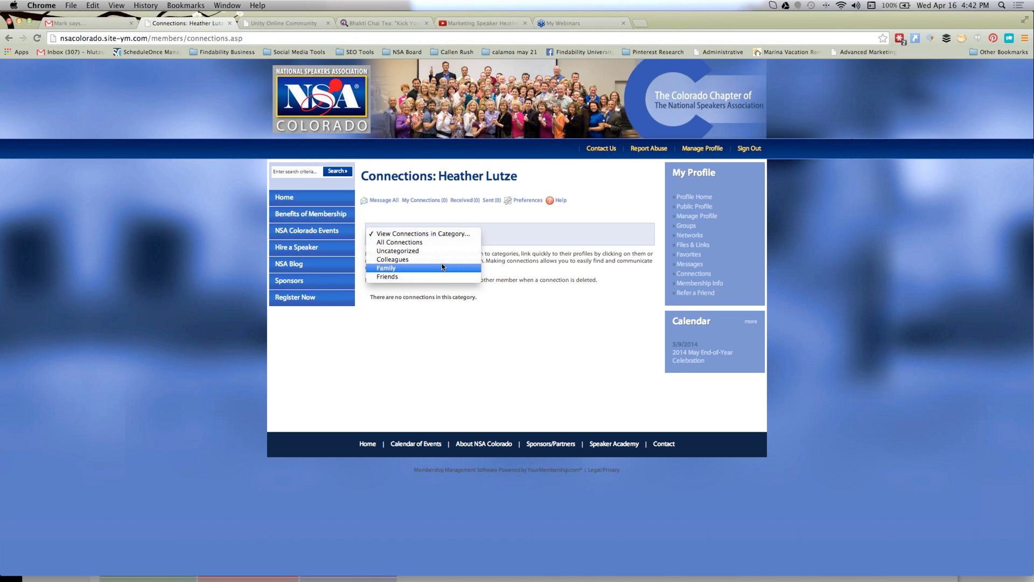
left_click(519, 319)
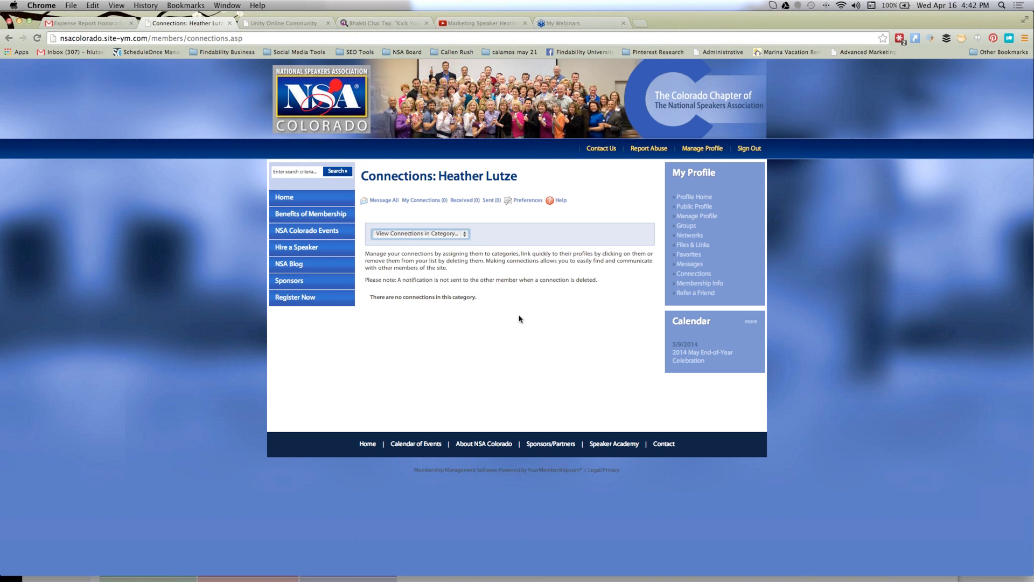
Review all sections of the profile management page and show the description of the 2014 May End-of-Year Celebration calendar event
left_click(683, 216)
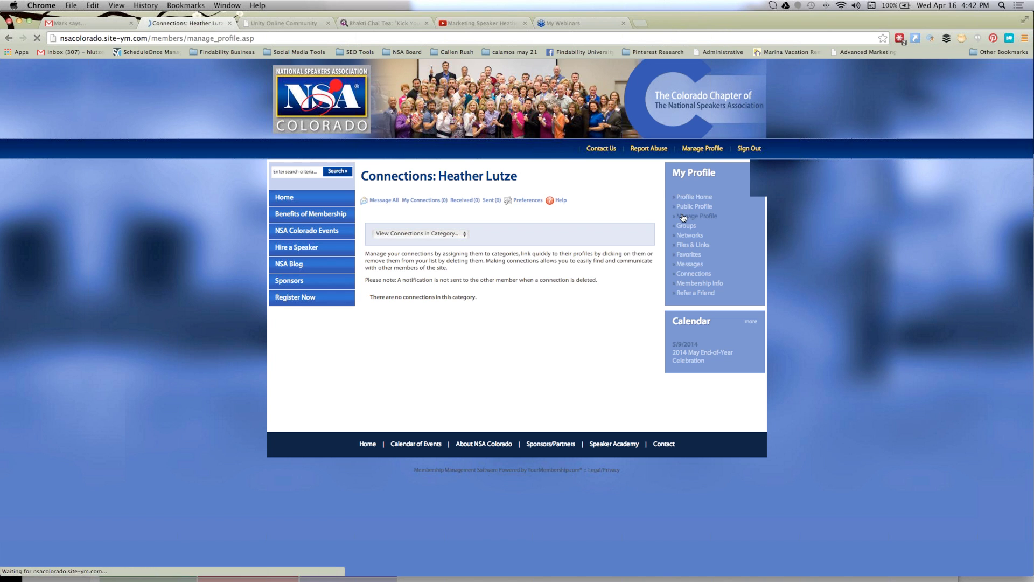
scroll(597, 351, "down", 1)
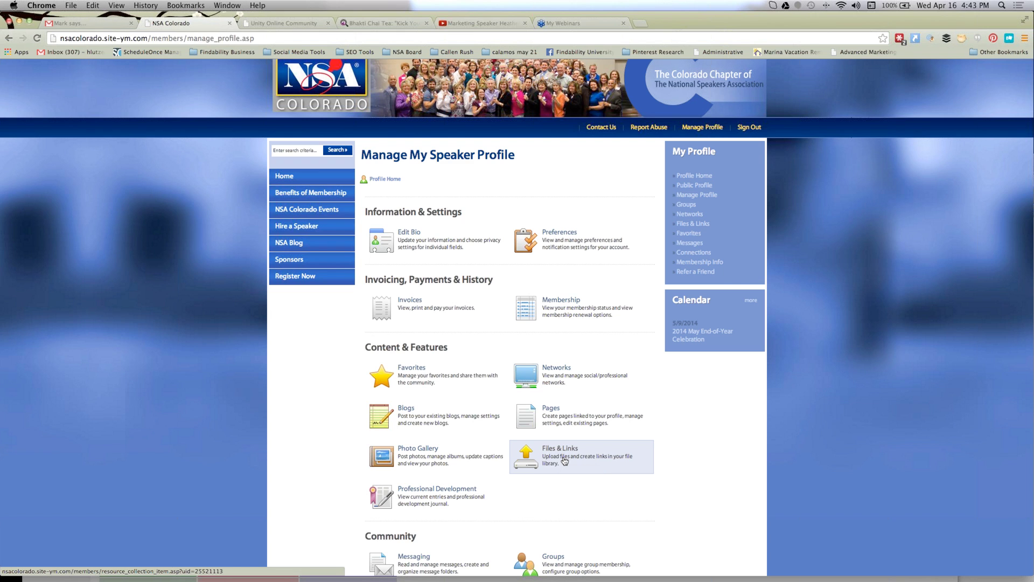
scroll(664, 530, "down", 4)
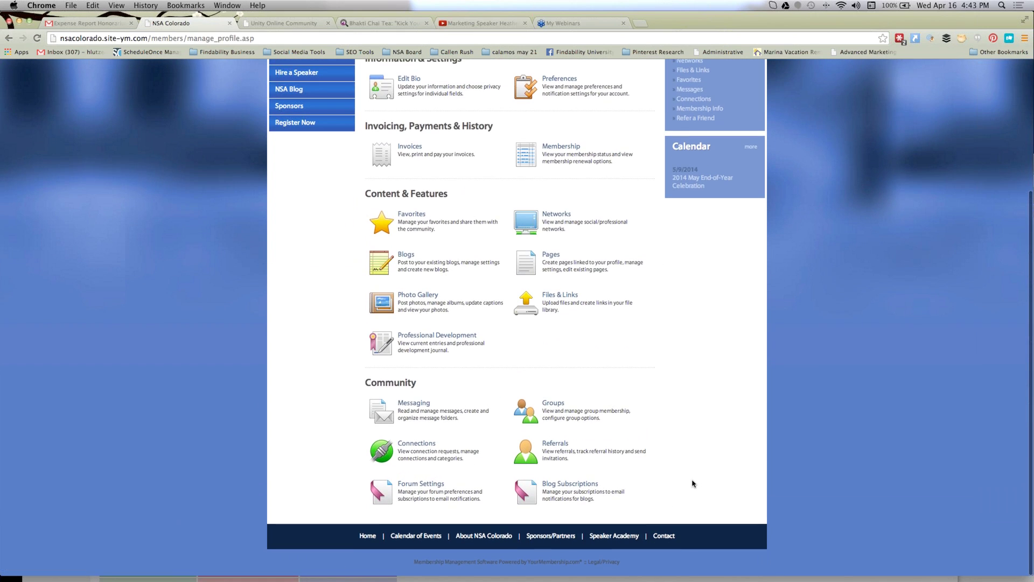
scroll(696, 481, "up", 2)
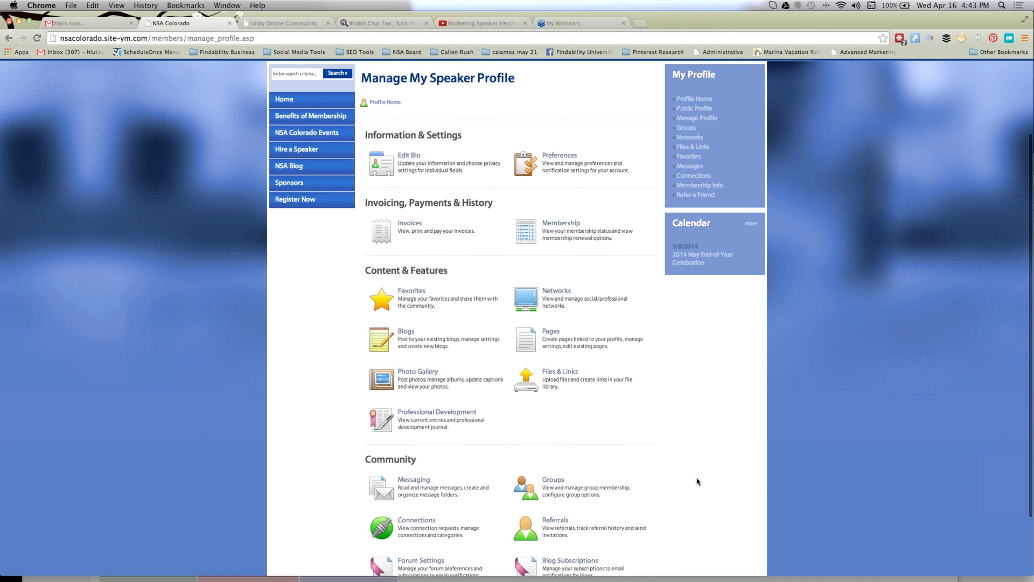
scroll(696, 481, "up", 2)
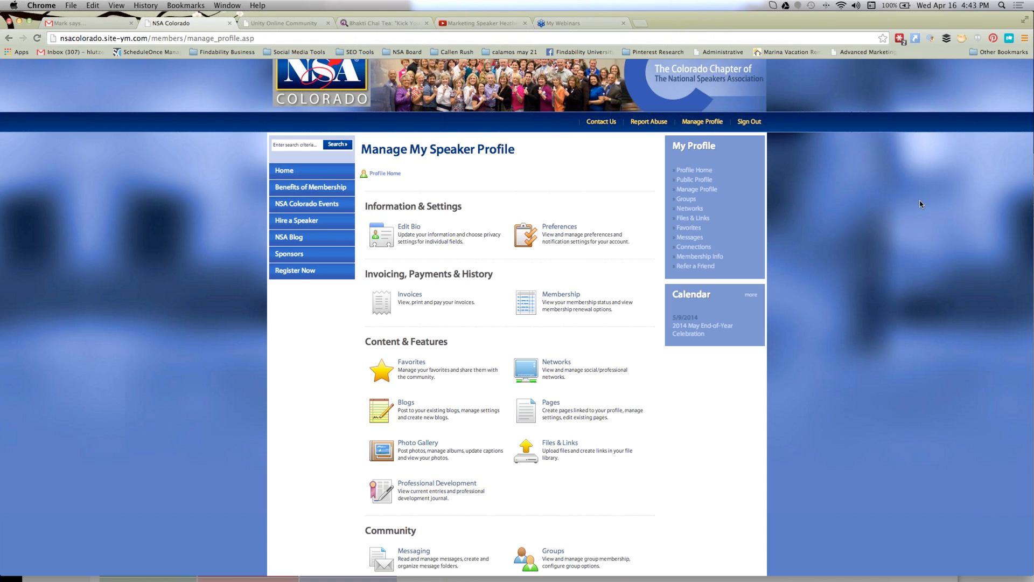
left_click(712, 190)
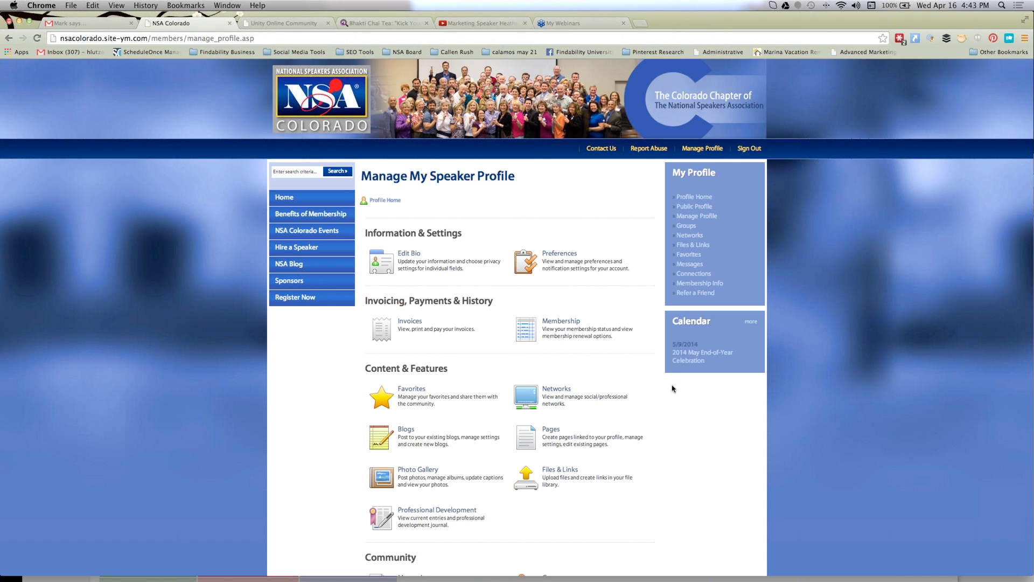
mouse_move(685, 361)
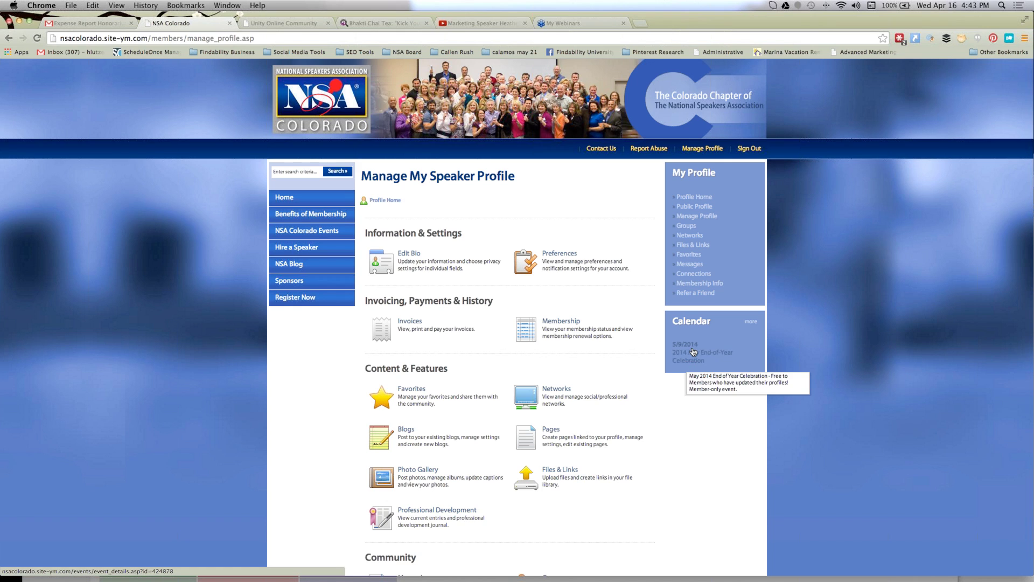